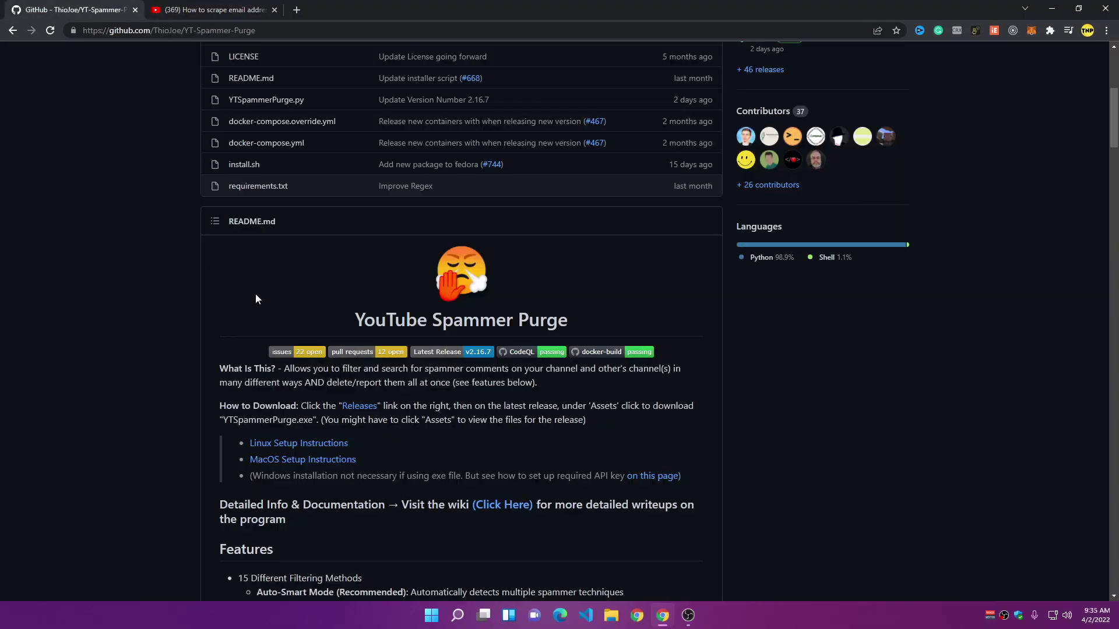
Step: Scroll the repo page and check the YouTube video on scraping emails
scroll(74, 152, "up", 7)
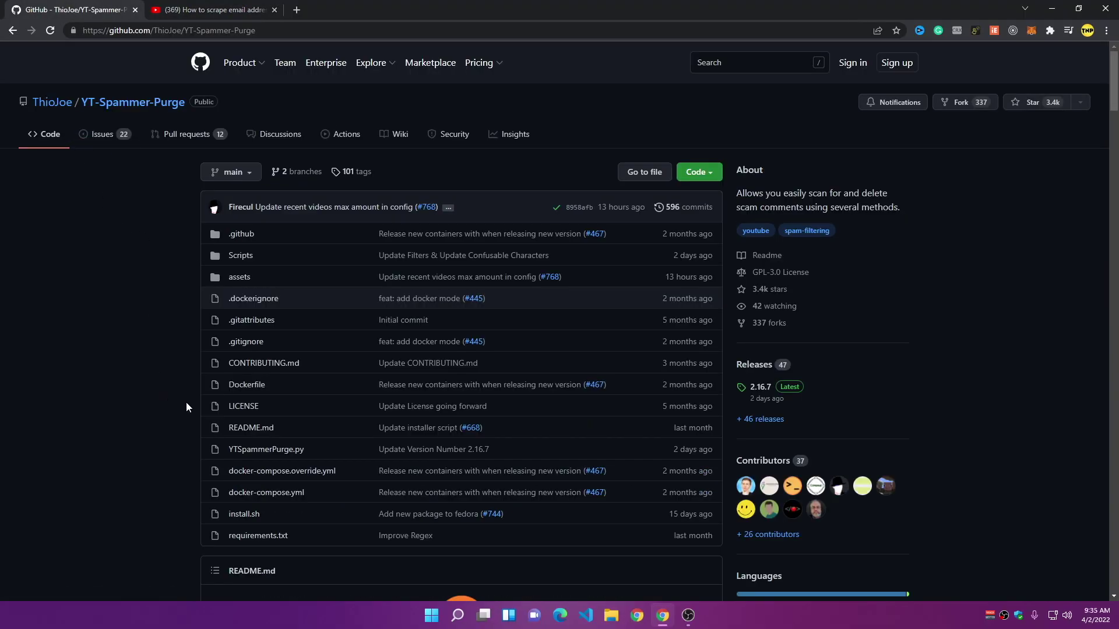
scroll(185, 402, "down", 2)
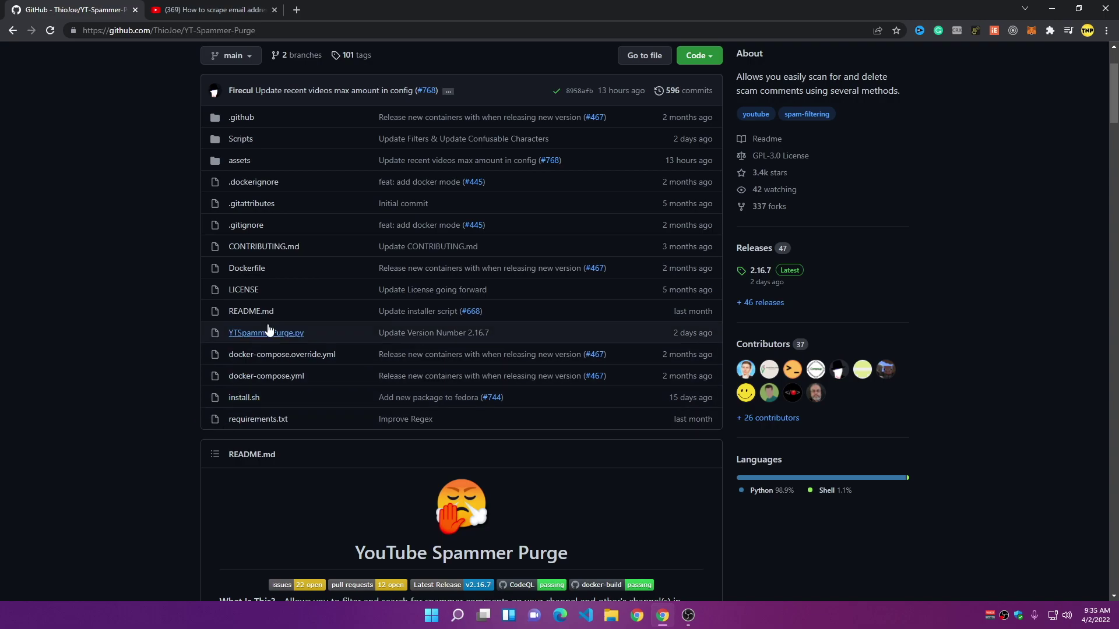
scroll(375, 431, "down", 1)
scroll(376, 431, "down", 4)
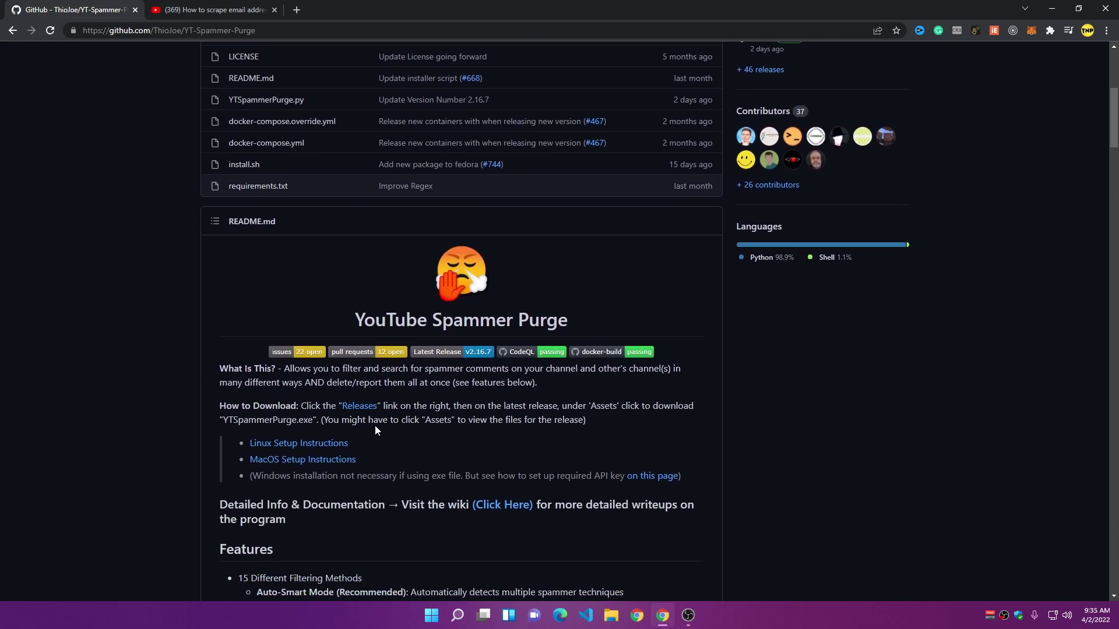
scroll(392, 445, "down", 3)
scroll(393, 441, "down", 3)
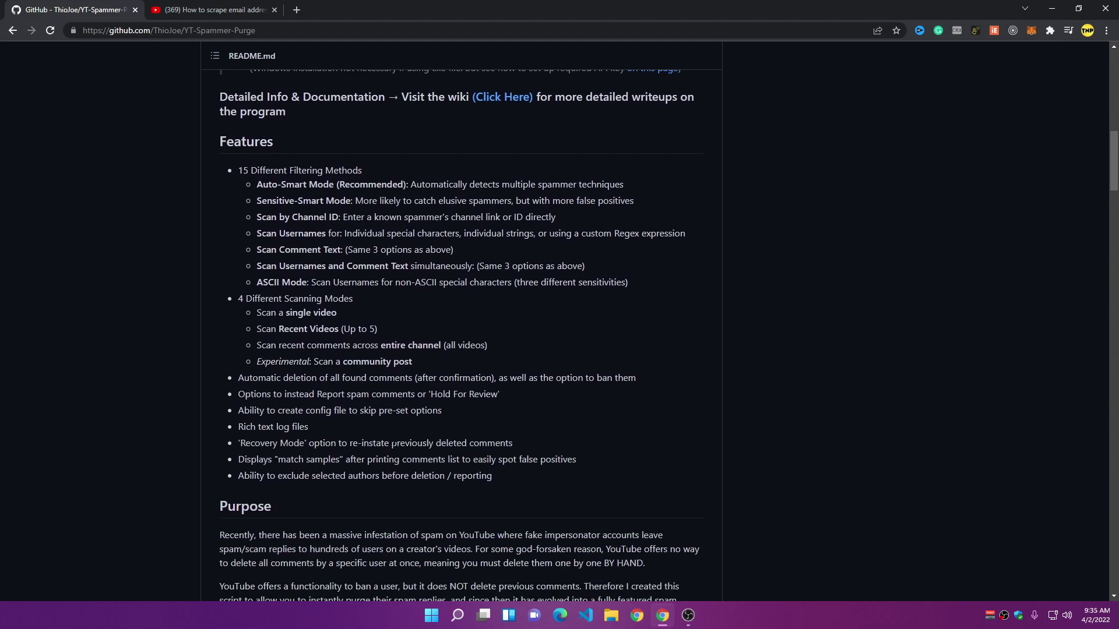
left_click(199, 17)
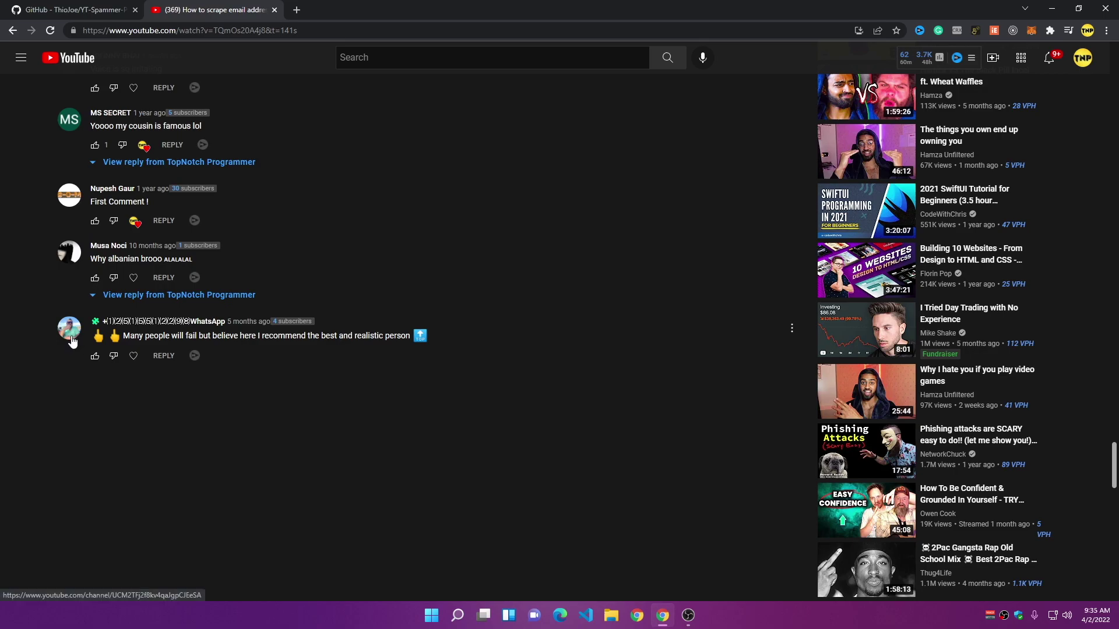
scroll(270, 425, "up", 15)
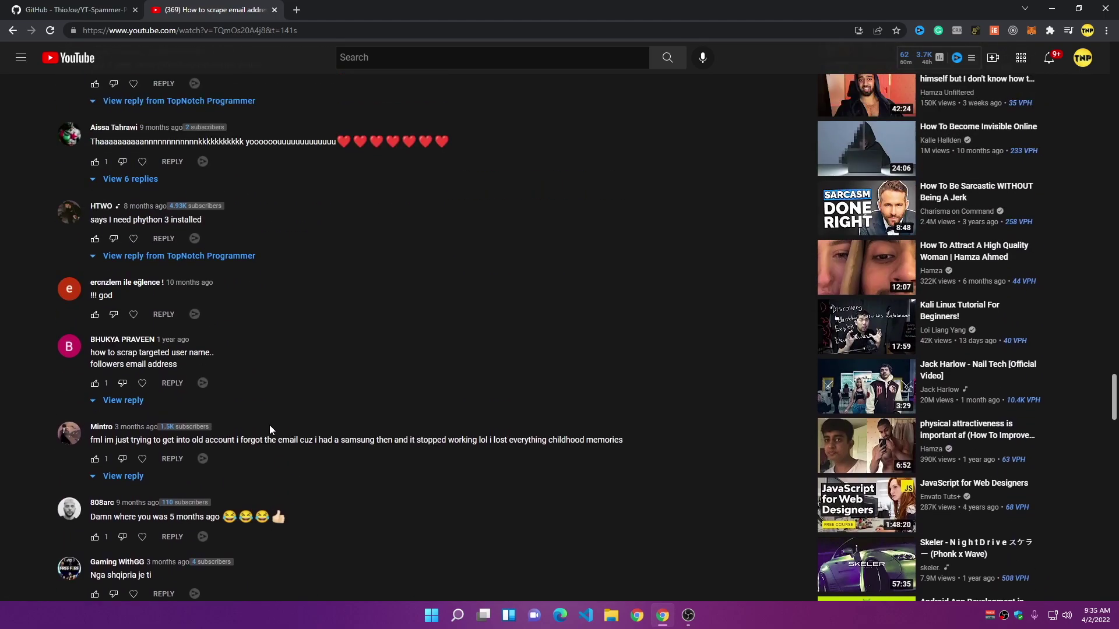
scroll(270, 425, "up", 20)
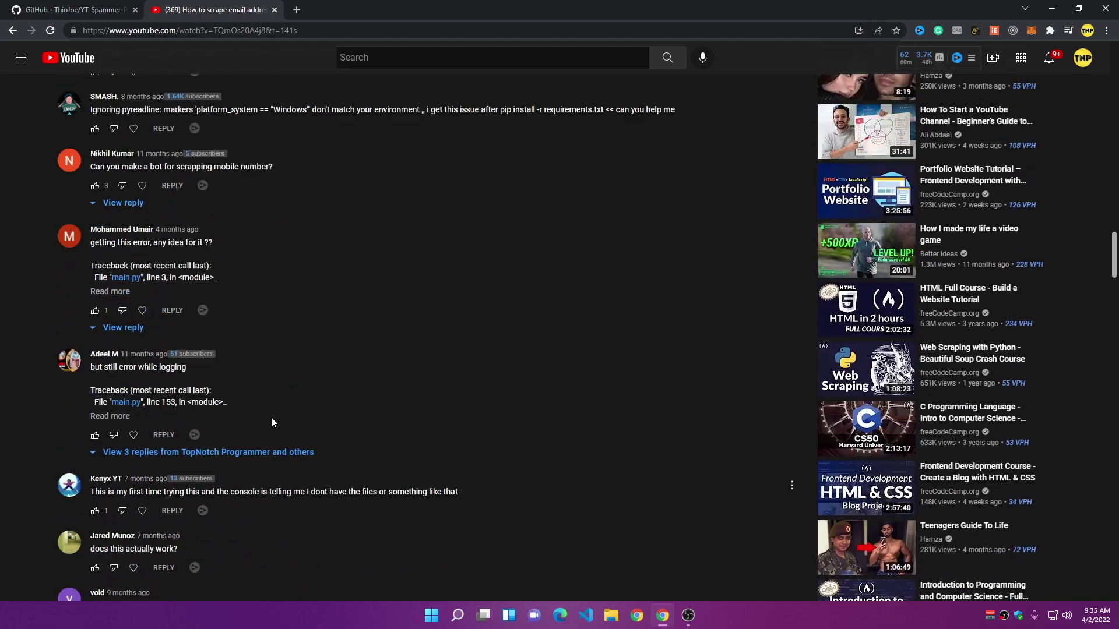
scroll(272, 417, "up", 20)
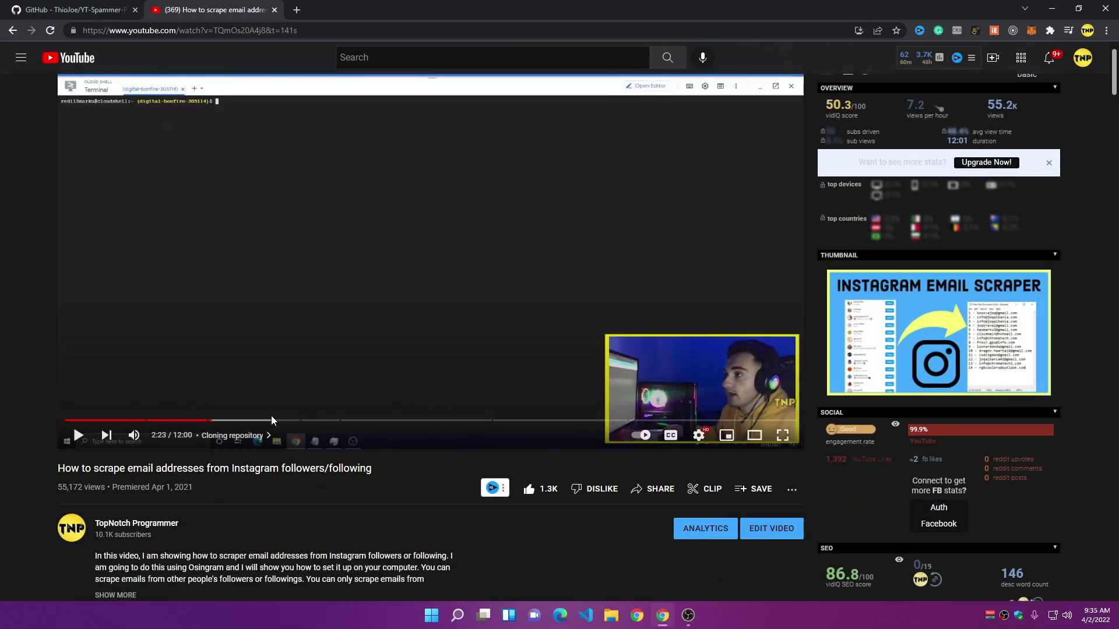
Step: Return to the YT-Spammer-Purge repository and download it via Code > Download ZIP
left_click(76, 12)
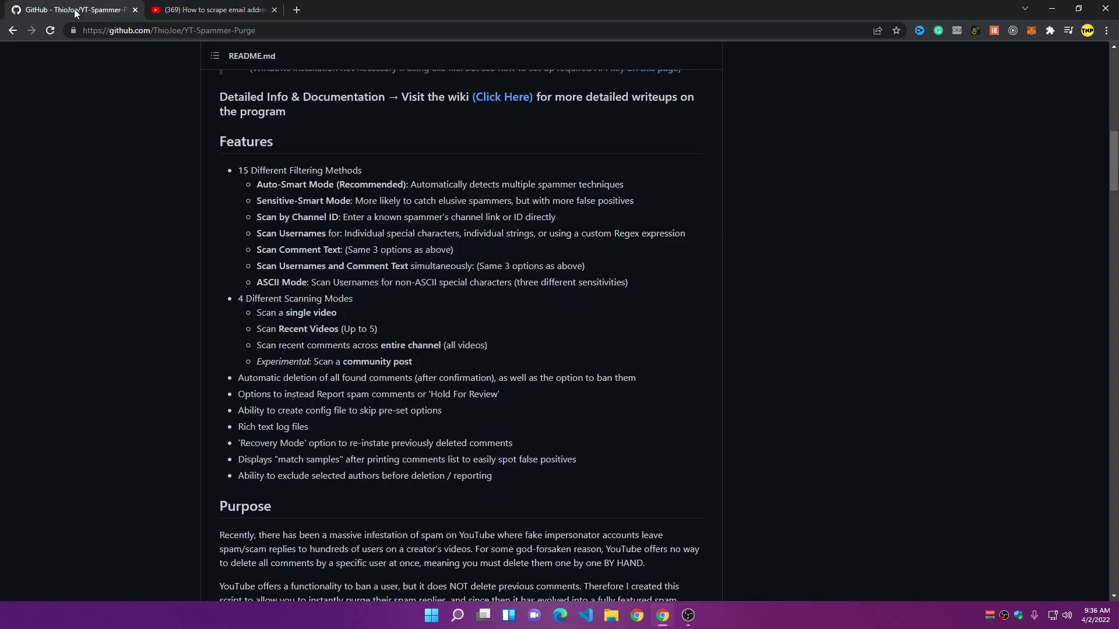
scroll(382, 384, "down", 3)
scroll(382, 384, "up", 15)
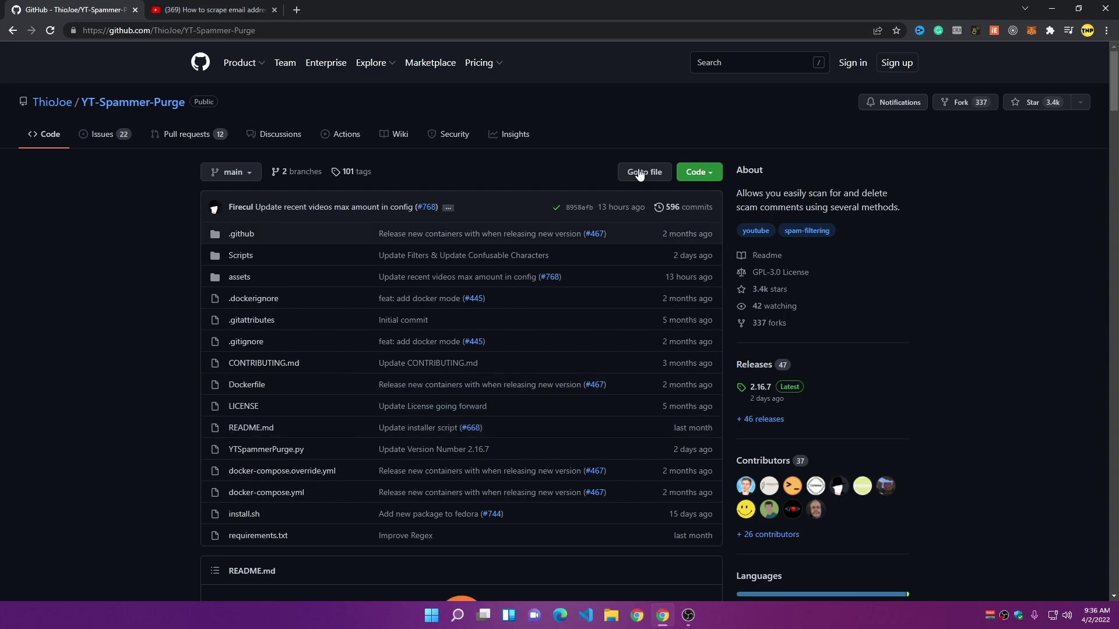
left_click(699, 172)
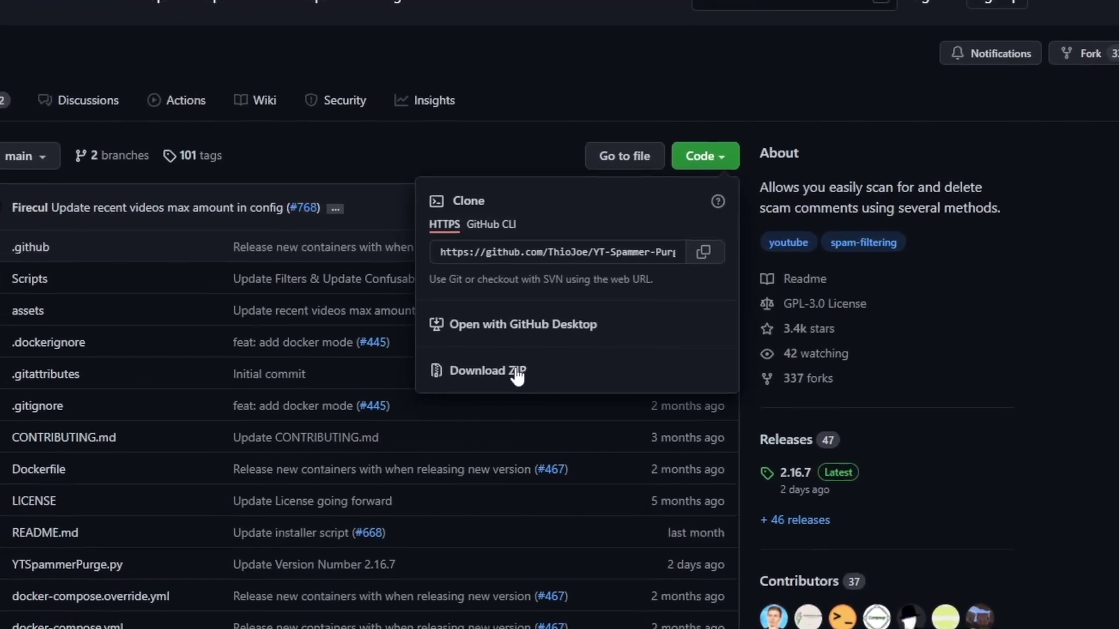
left_click(517, 376)
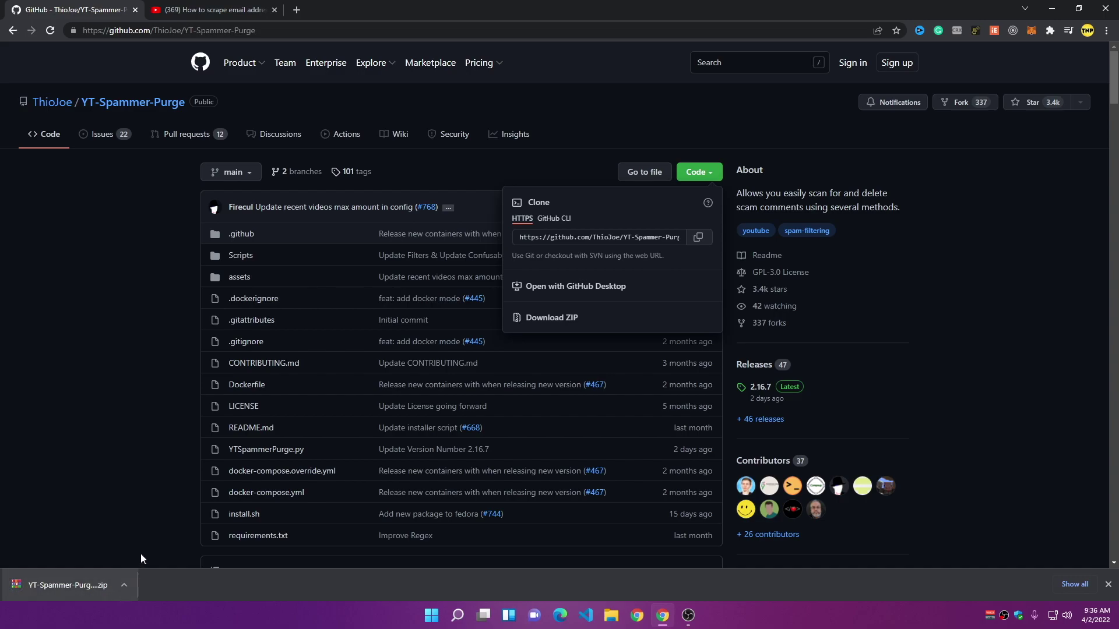
left_click(298, 10)
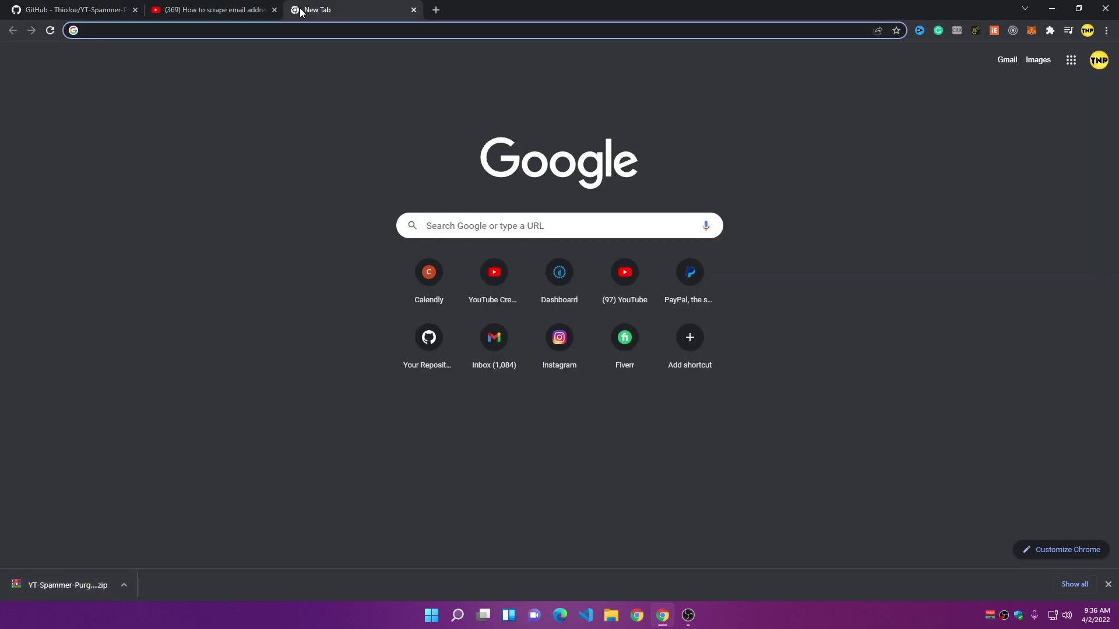
type("dow")
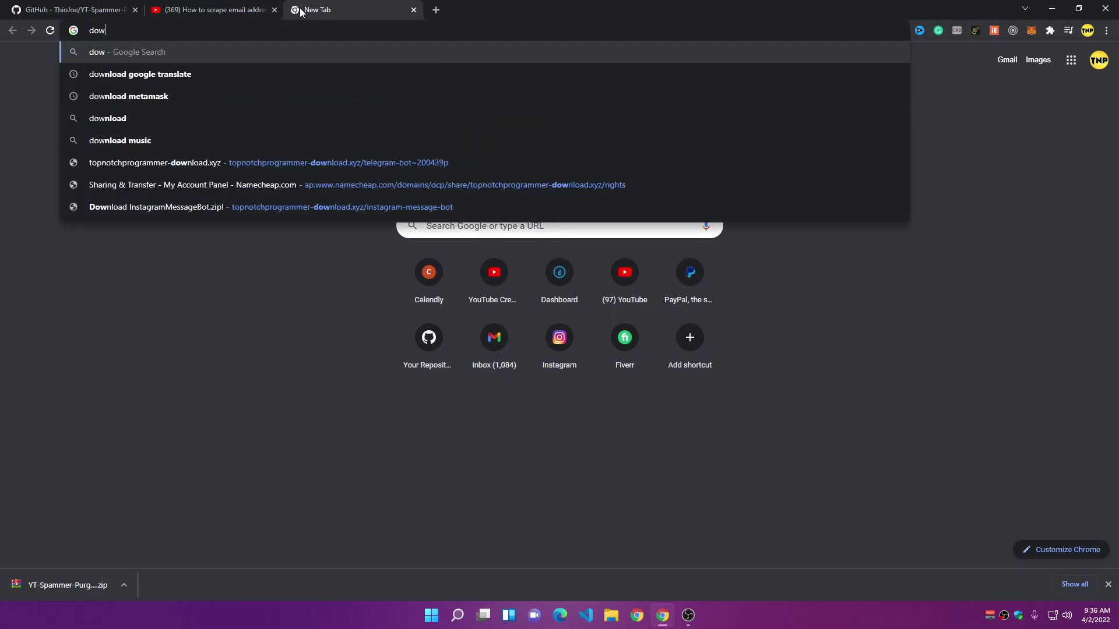
type("bnlaod python")
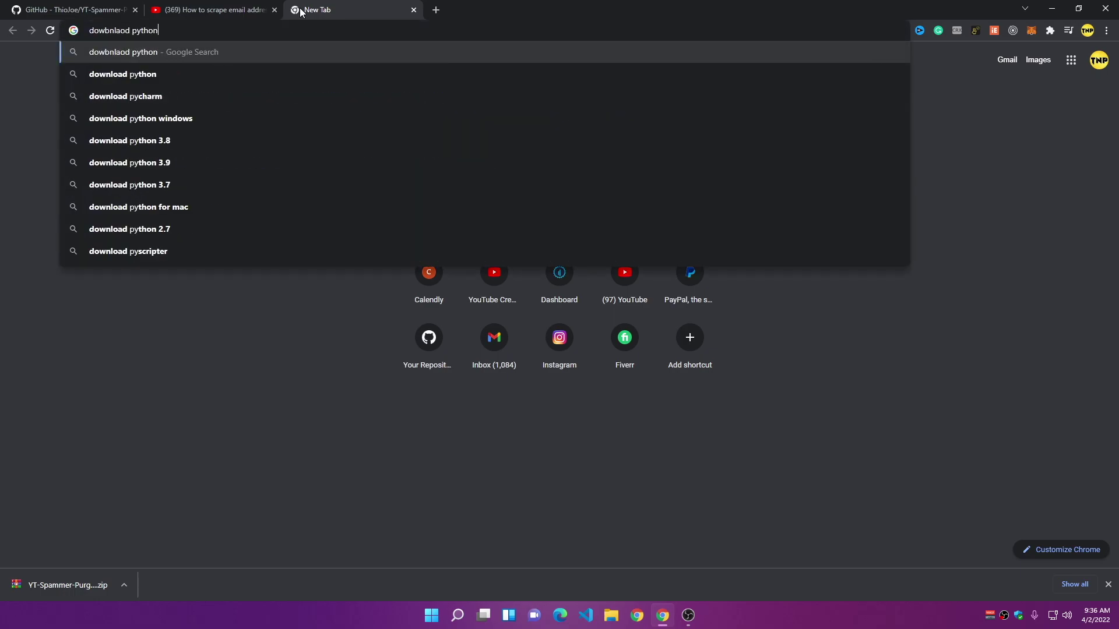
key("Return")
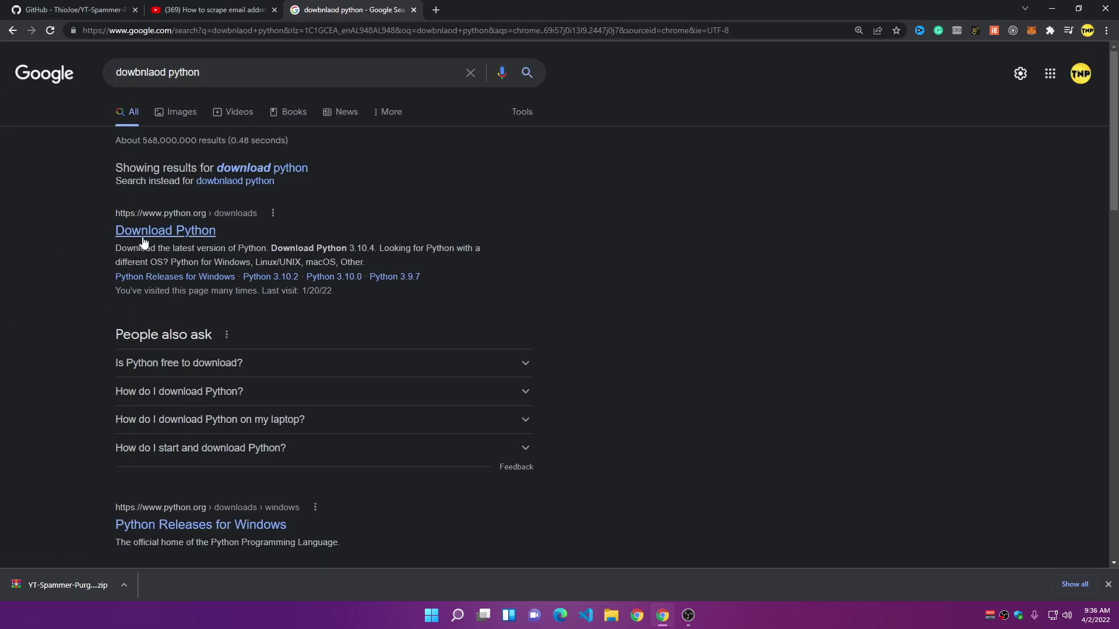
left_click(144, 233)
scroll(388, 492, "down", 3)
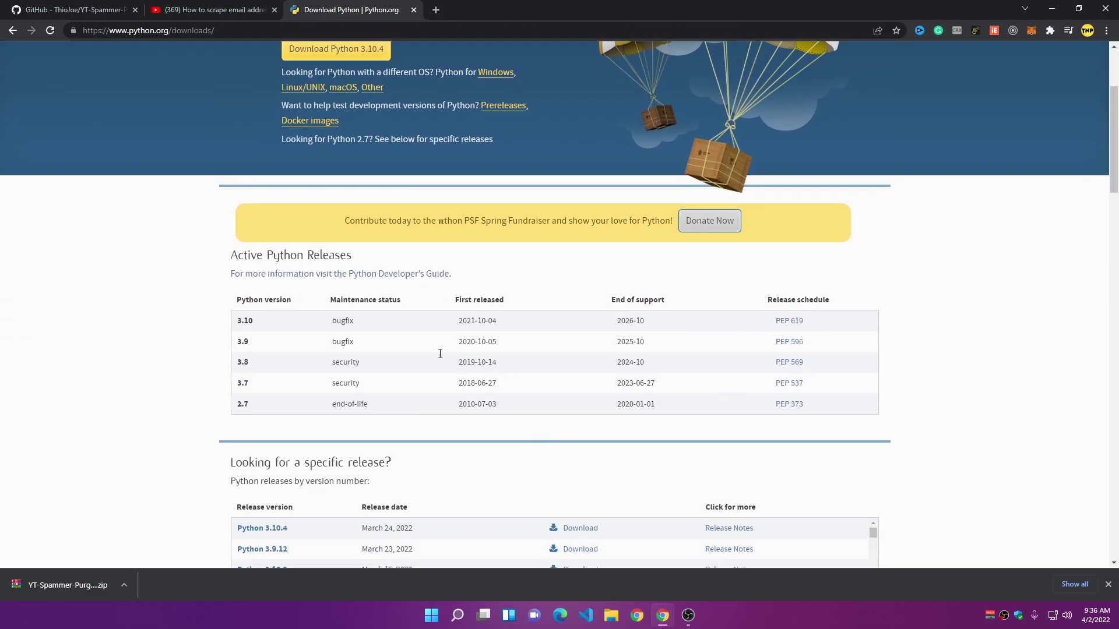
double_click(243, 321)
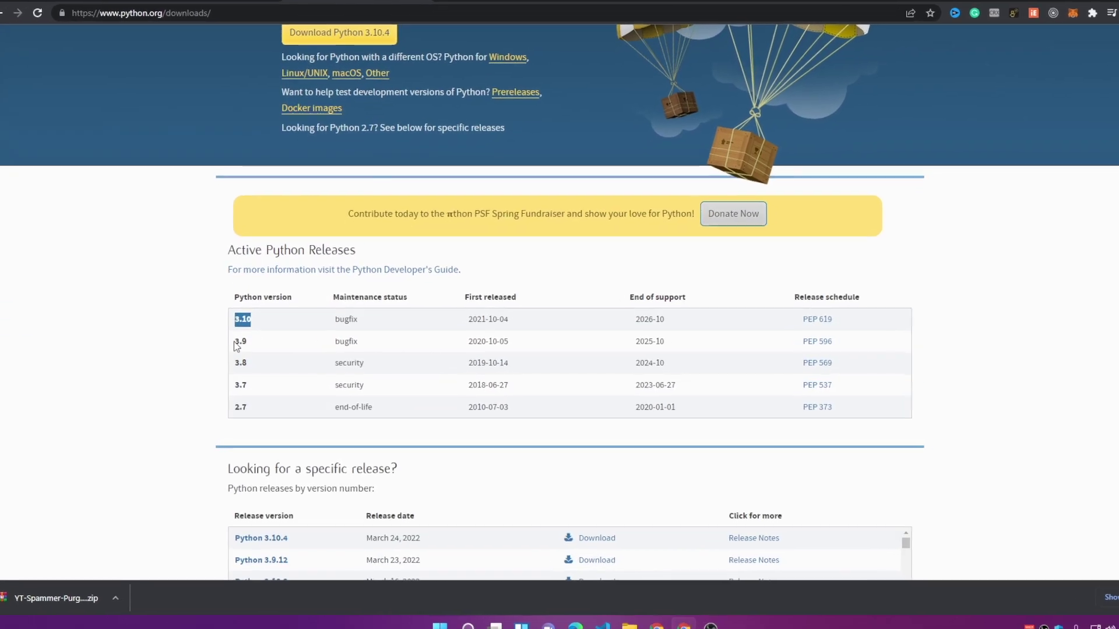
double_click(242, 342)
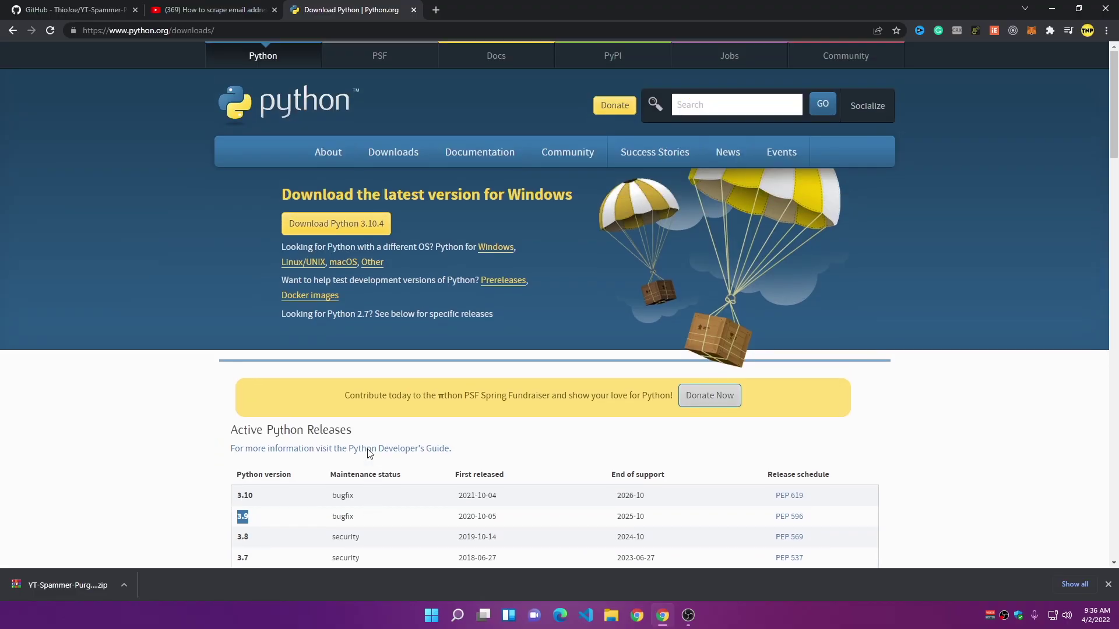
key("ctrl+w")
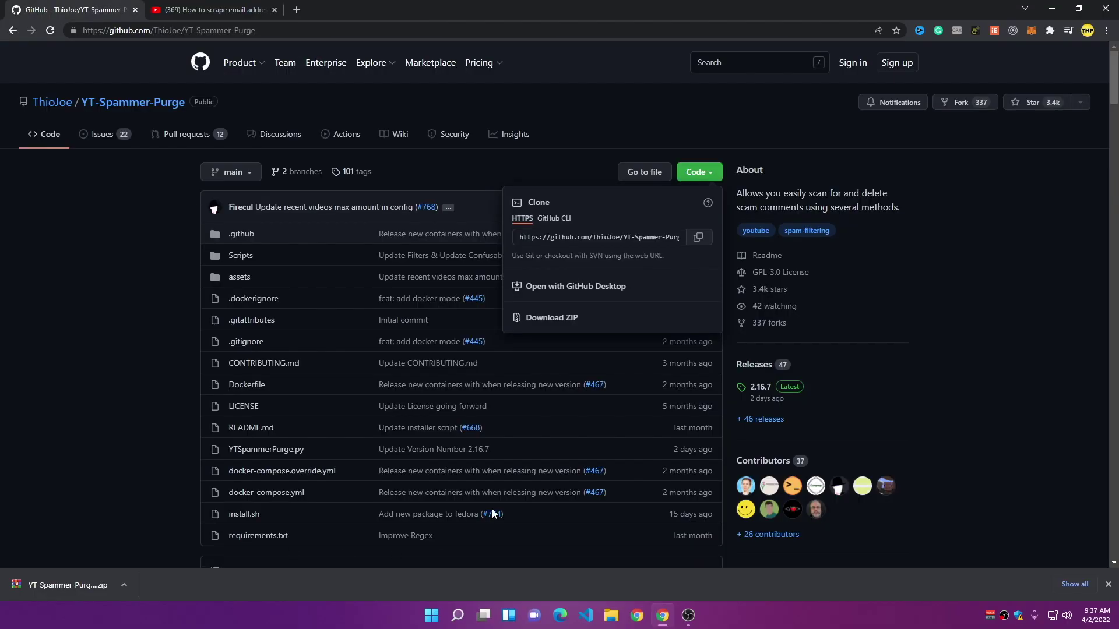
Step: Extract YT-Spammer-Purge-main.zip from the Downloads folder
left_click(611, 616)
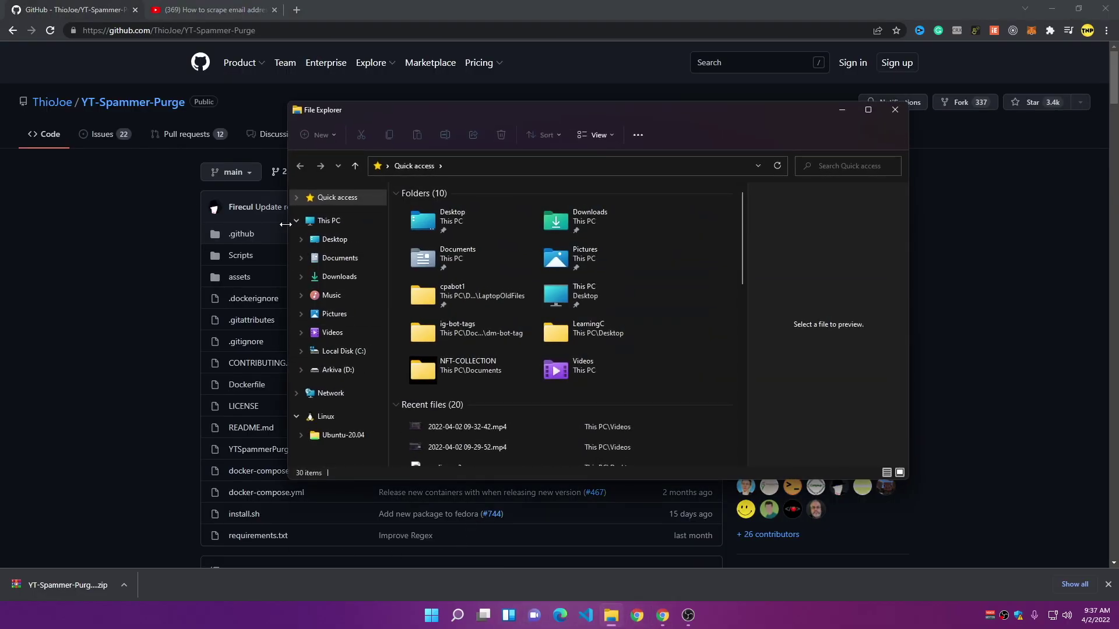
left_click(340, 277)
left_click(456, 225)
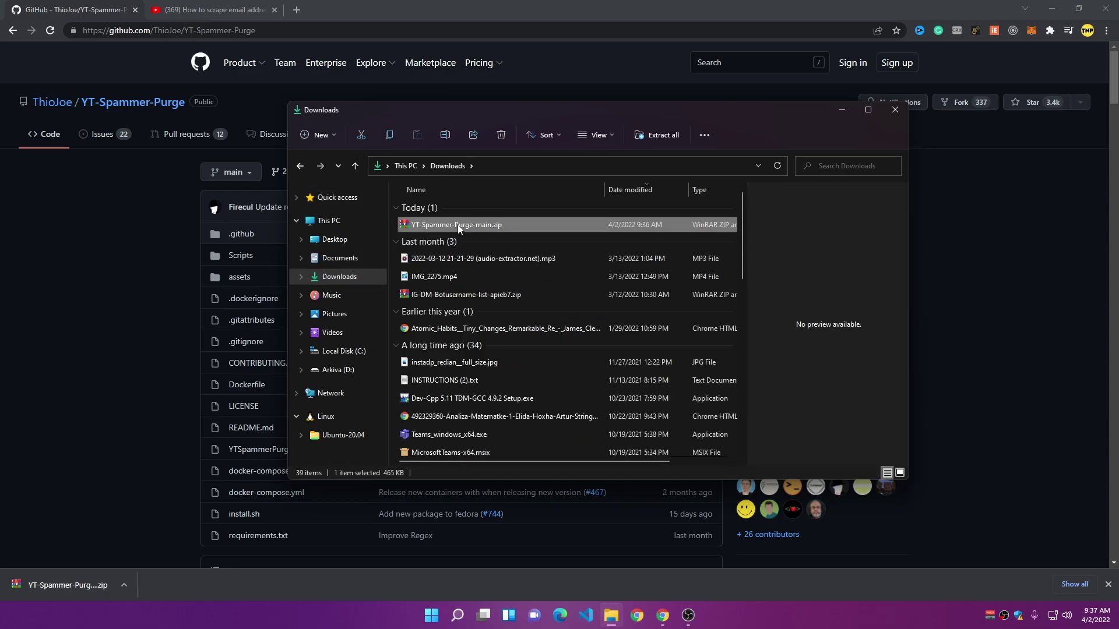
right_click(457, 225)
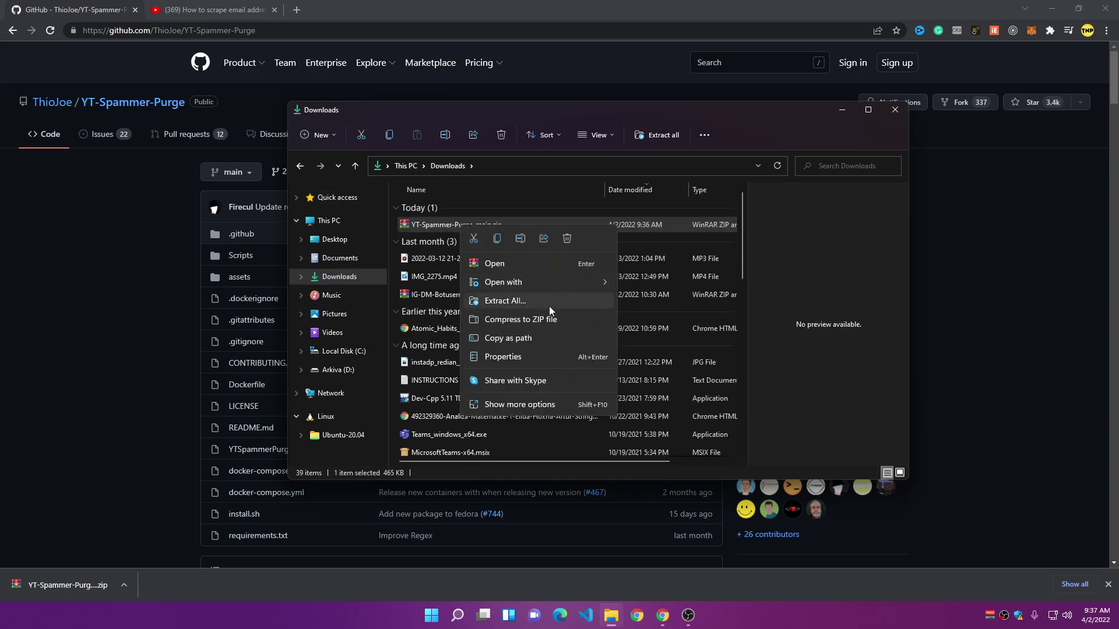
left_click(505, 300)
left_click(676, 425)
Step: Move the inner YT-Spammer-Purge-main folder onto the desktop and check its contents
double_click(506, 225)
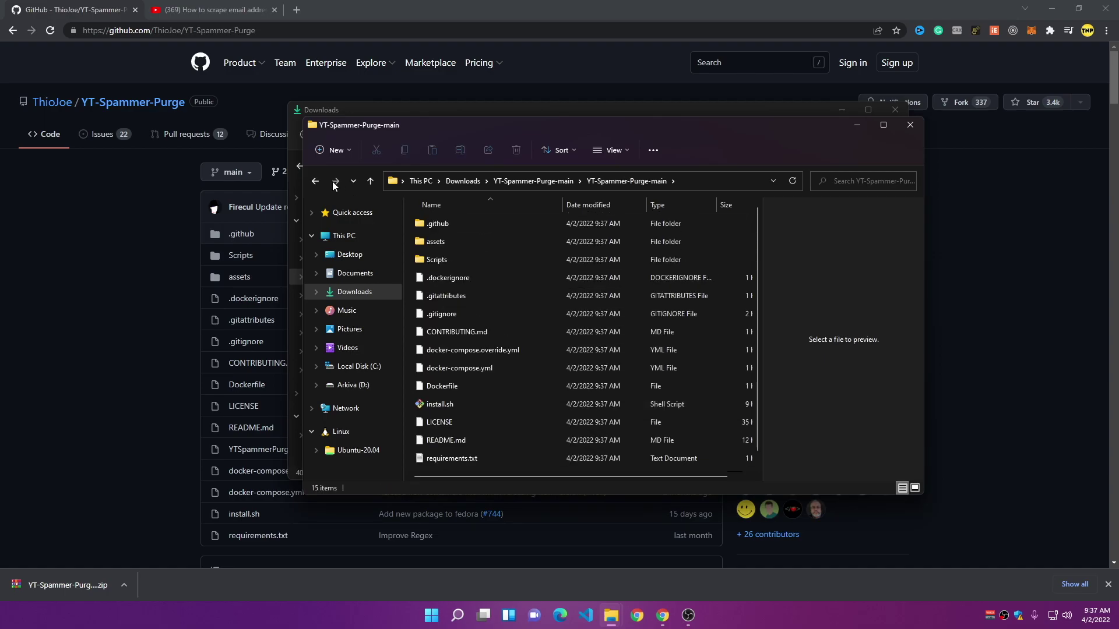
left_click(314, 182)
left_click_drag(497, 223, 358, 260)
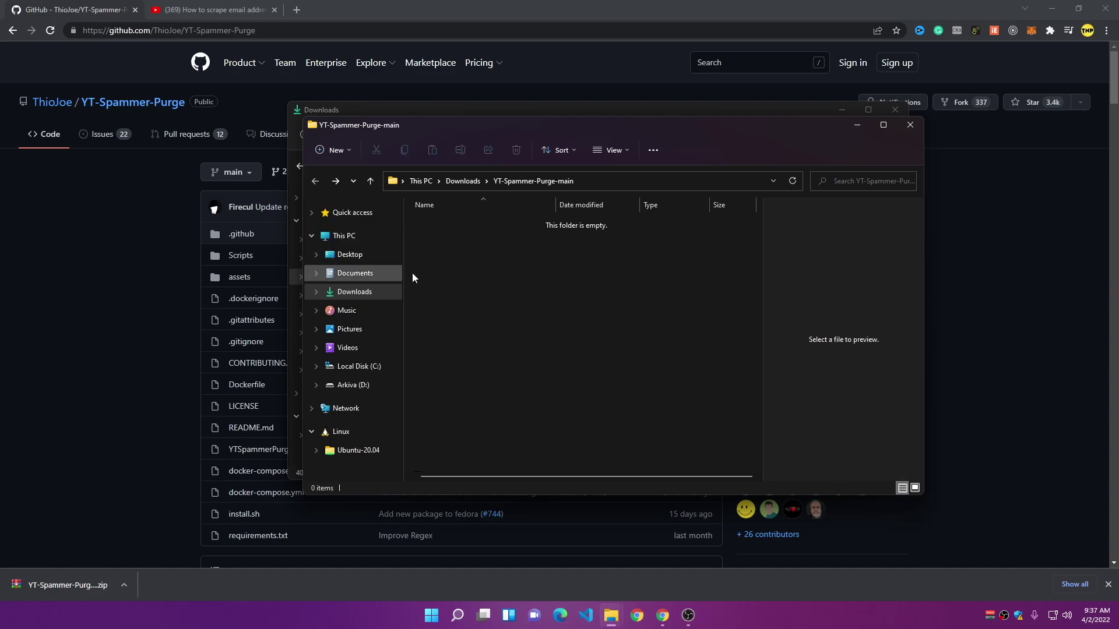
left_click(910, 125)
key("super+d")
left_click_drag(65, 81, 513, 93)
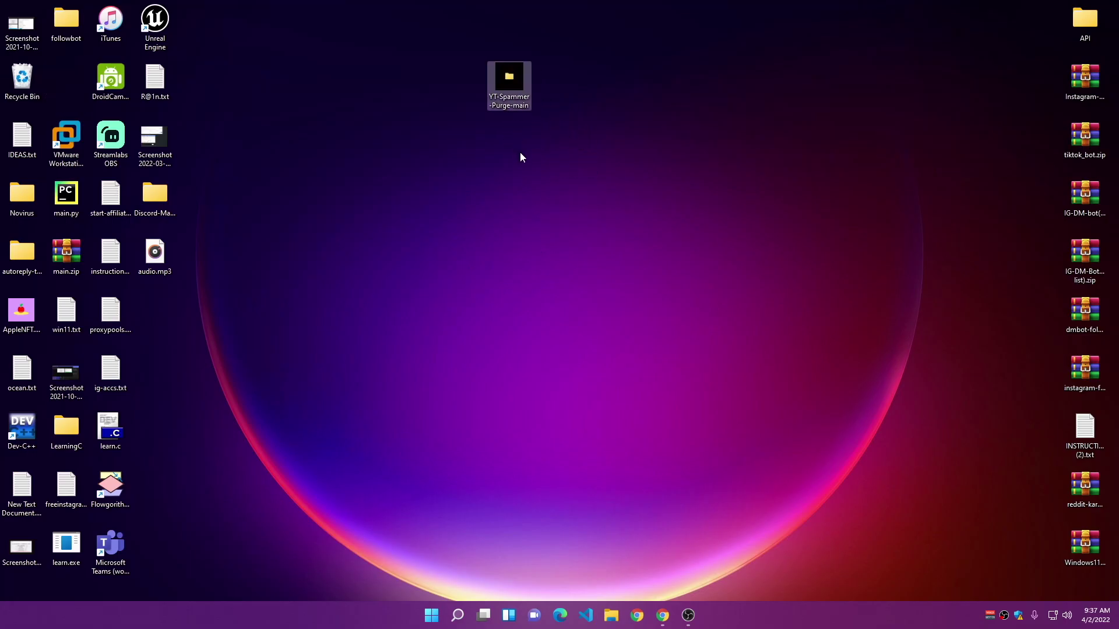
double_click(515, 139)
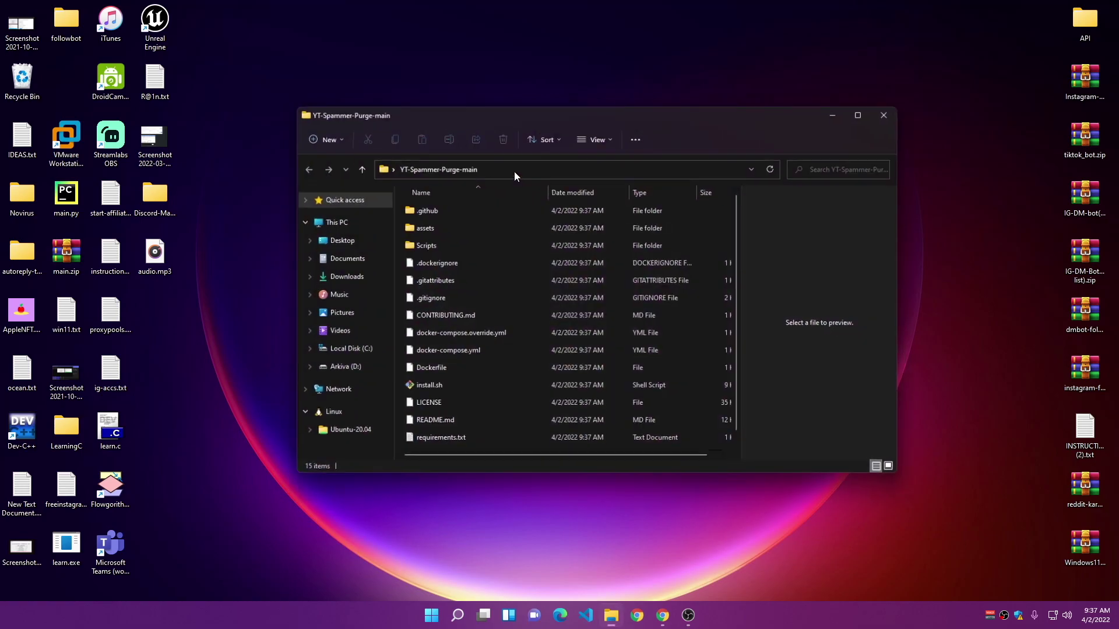
scroll(501, 373, "down", 1)
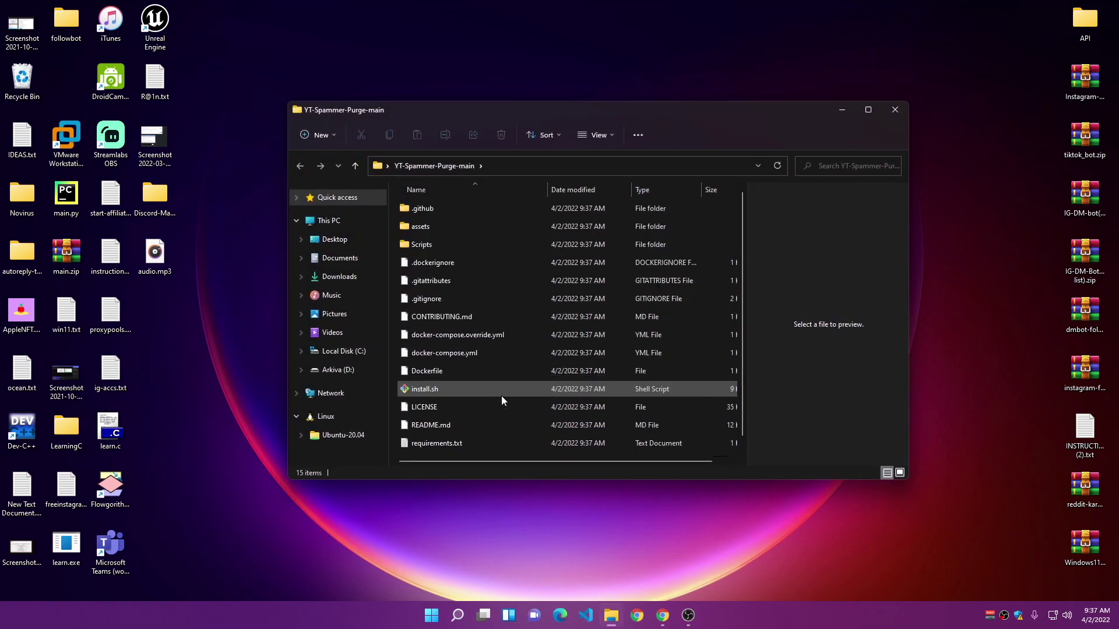
left_click(894, 109)
Step: Rename the desktop YT-Spammer-Purge-main folder to yt-bot
right_click(509, 155)
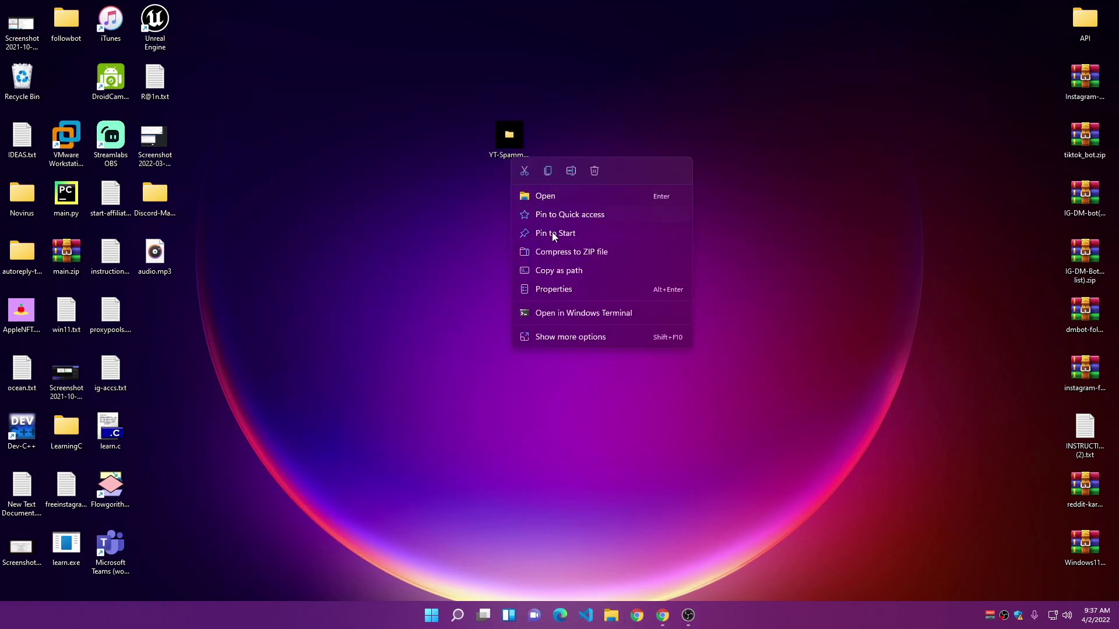
left_click(568, 339)
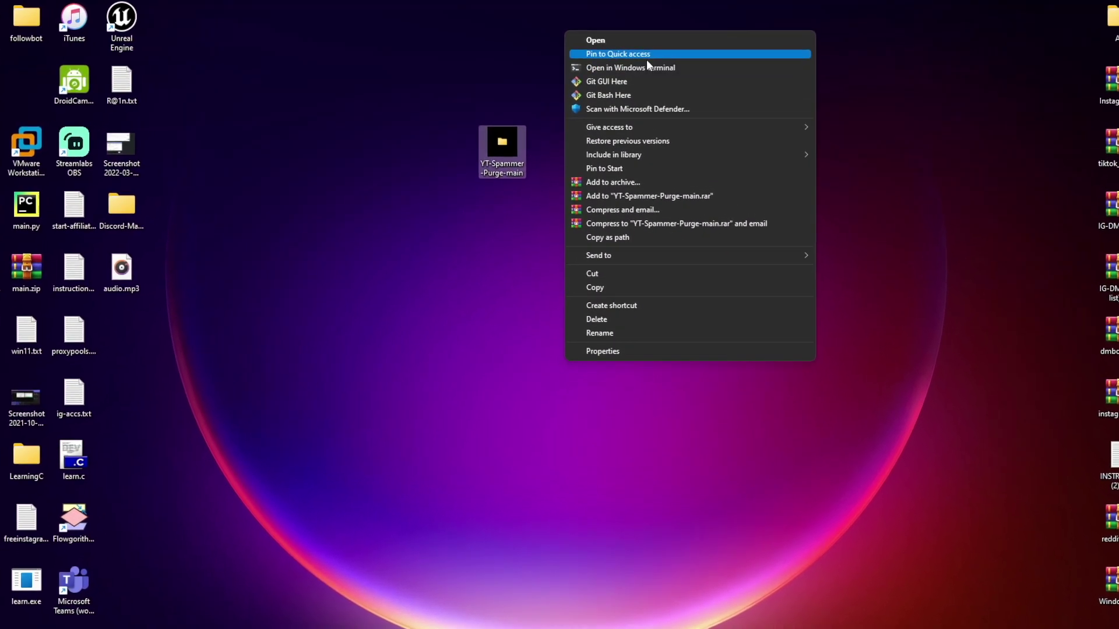
left_click(611, 344)
type("yt-")
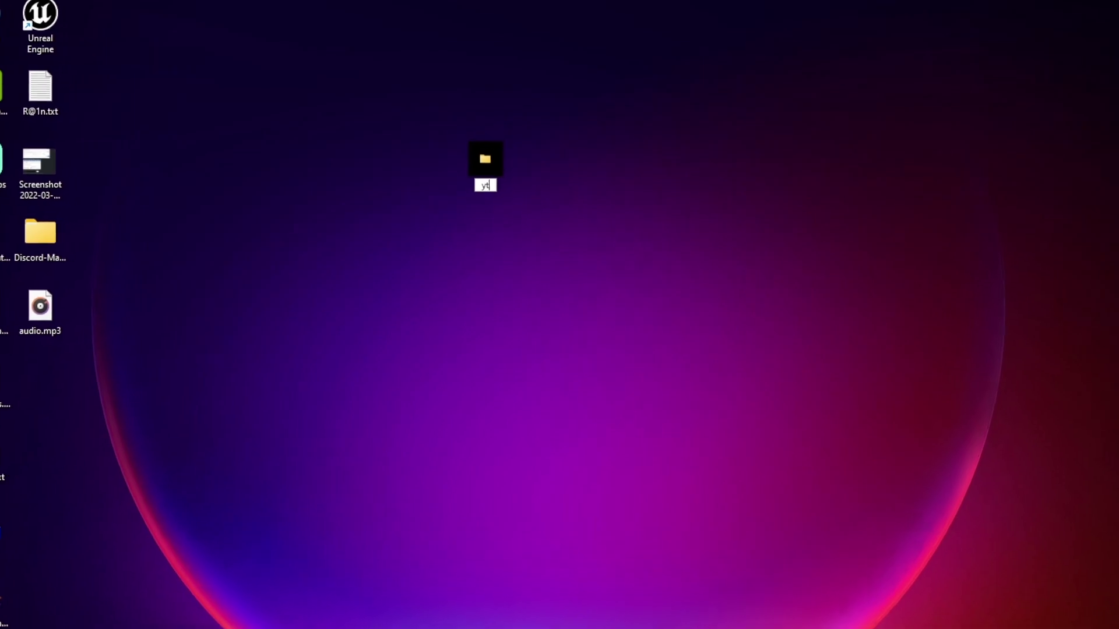
type("bot")
key("Return")
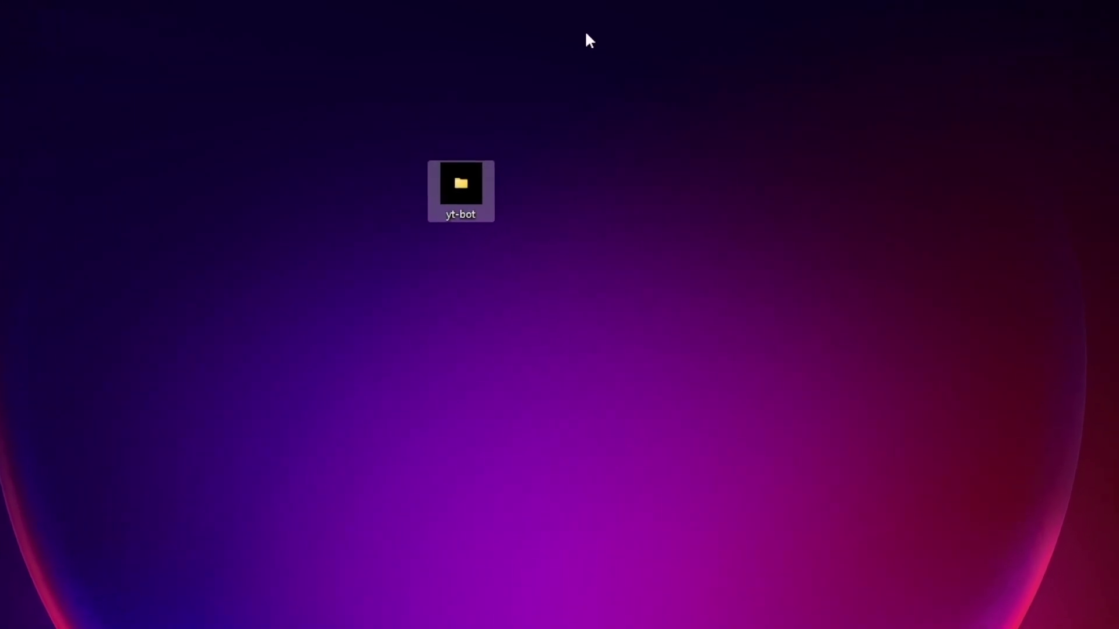
left_click(439, 386)
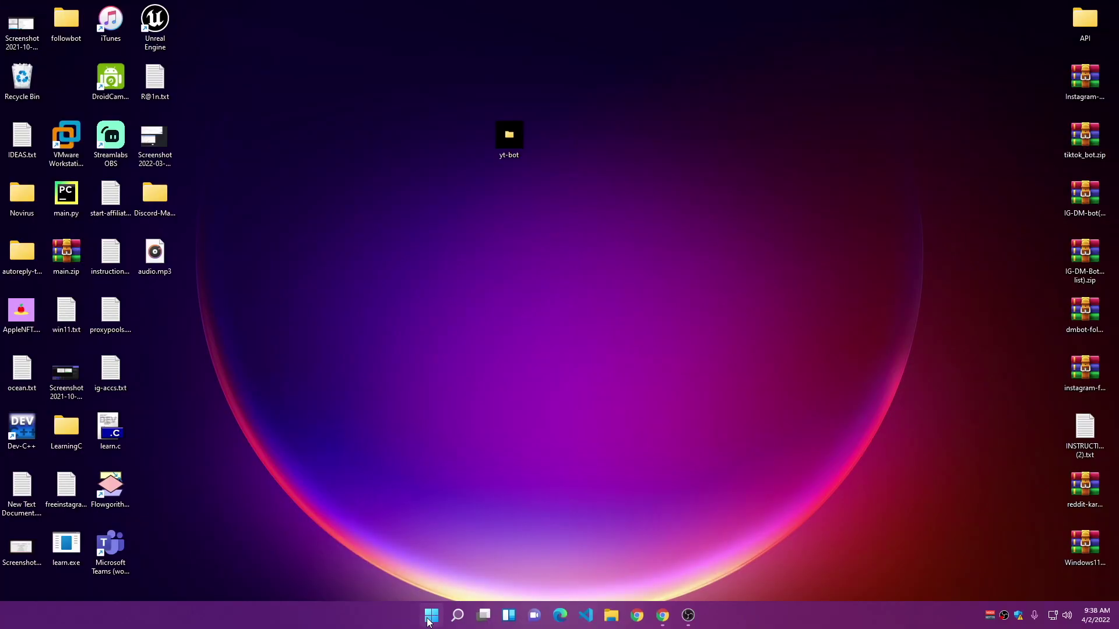
left_click(429, 622)
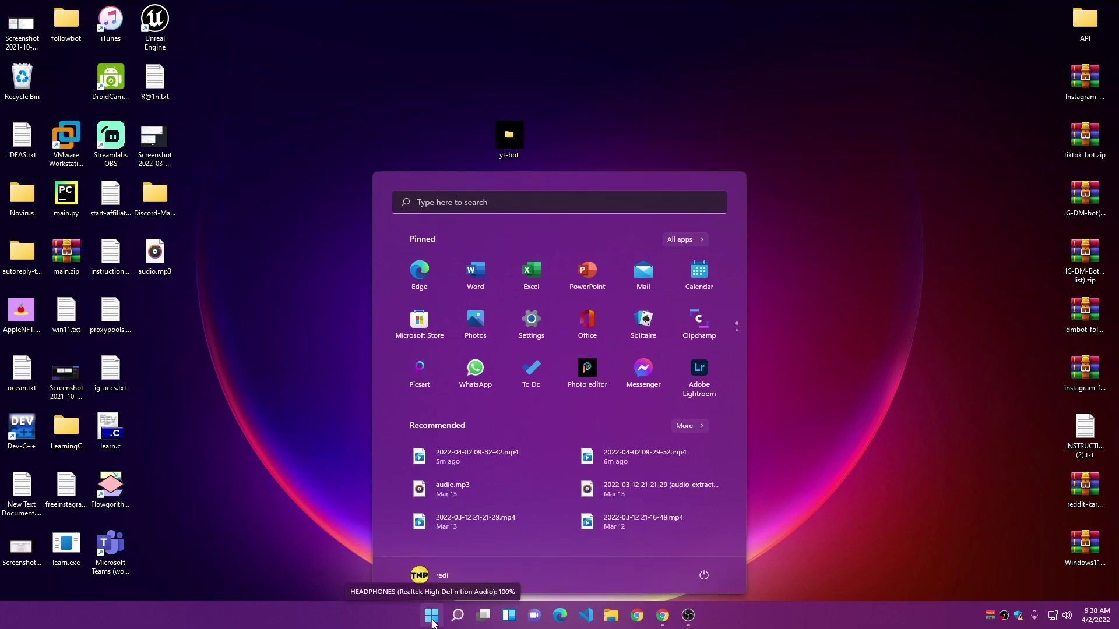
Step: Launch Command Prompt and change directory to Desktop, then into yt-bot
type("cmd")
key("Return")
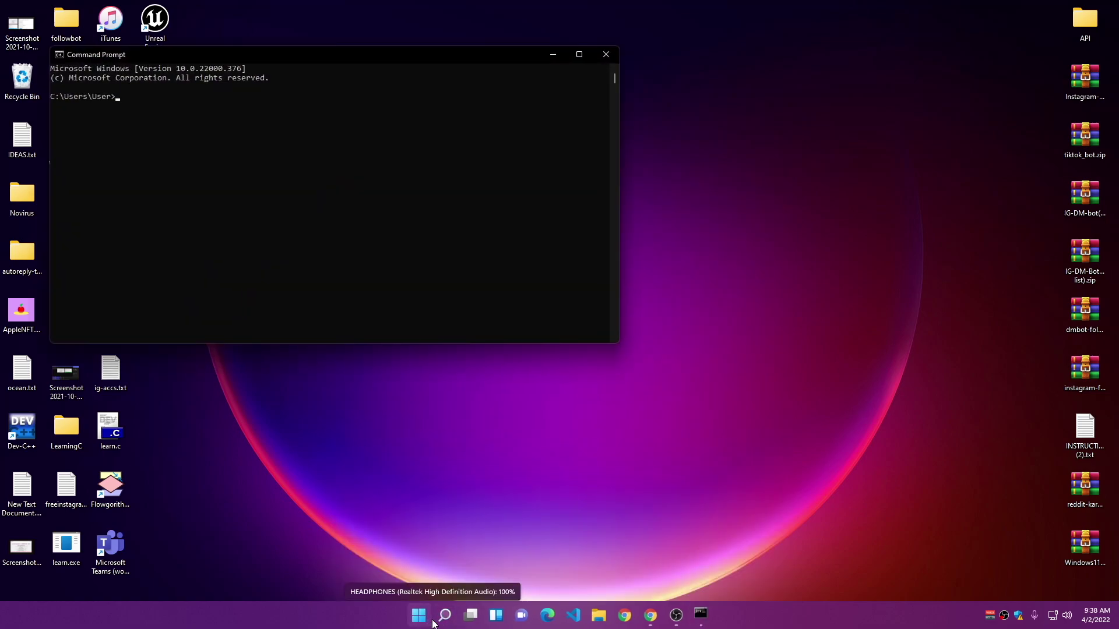
left_click_drag(223, 61, 460, 180)
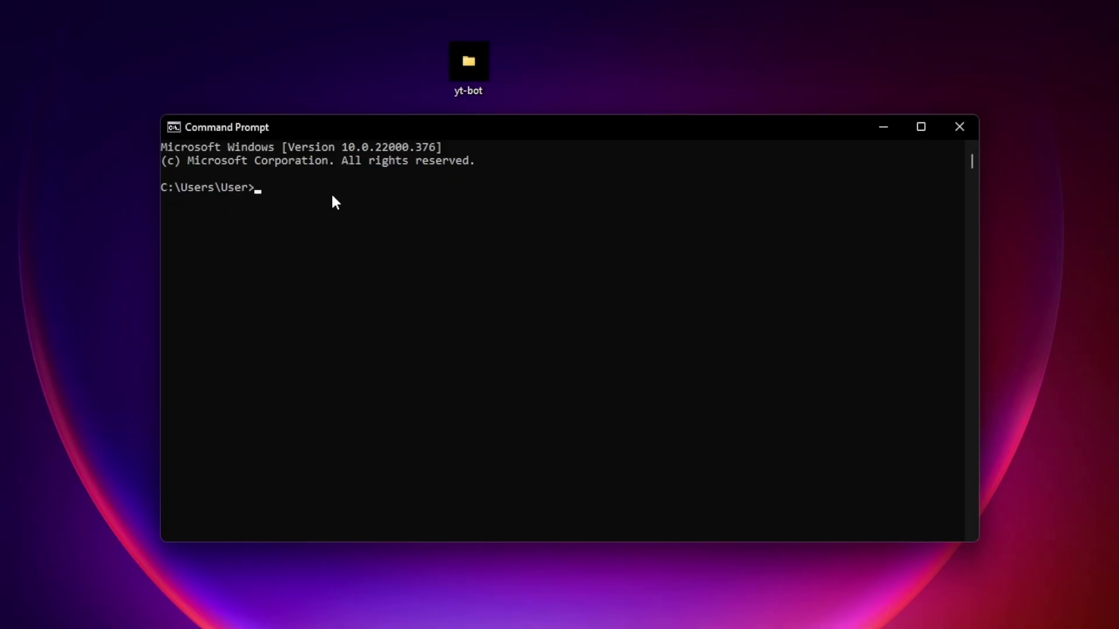
type("cd Desktop")
key("Return")
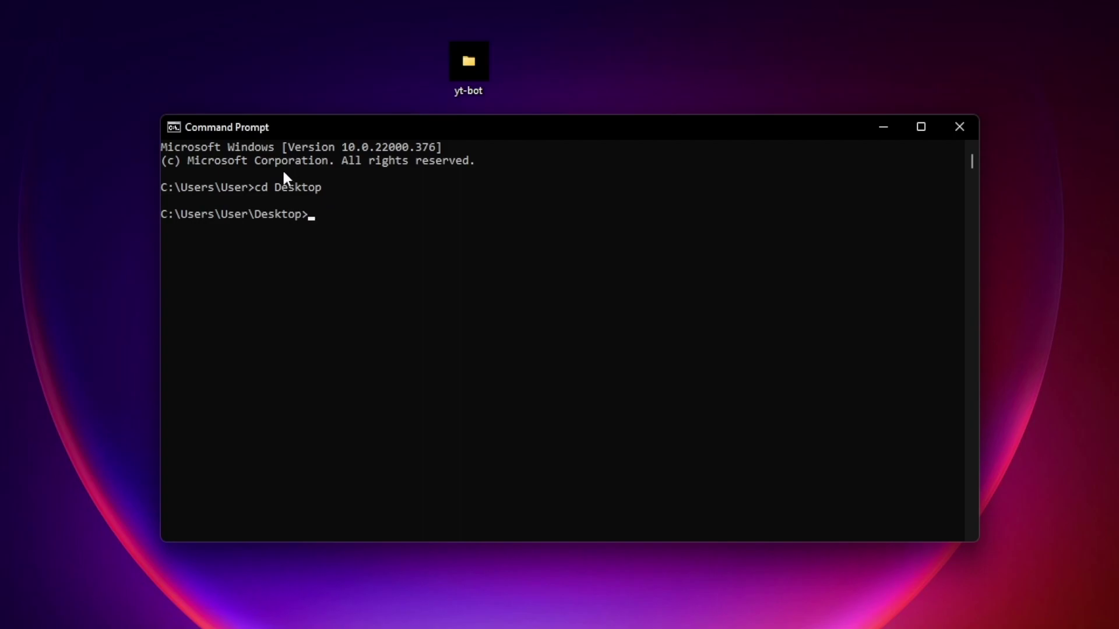
type("cd")
type(" yt")
key("BackSpace")
type("t")
key("Tab")
key("Return")
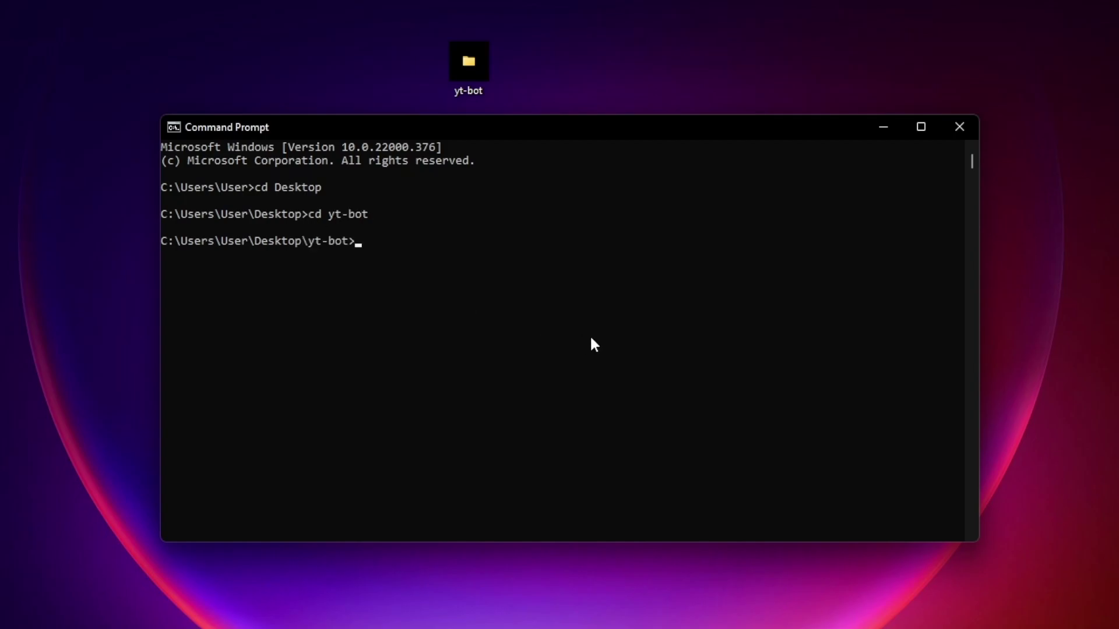
Step: Run dir in yt-bot and highlight requirements.txt and YTSpammerPurge.py in the listing
left_click_drag(362, 241, 207, 241)
left_click(338, 254)
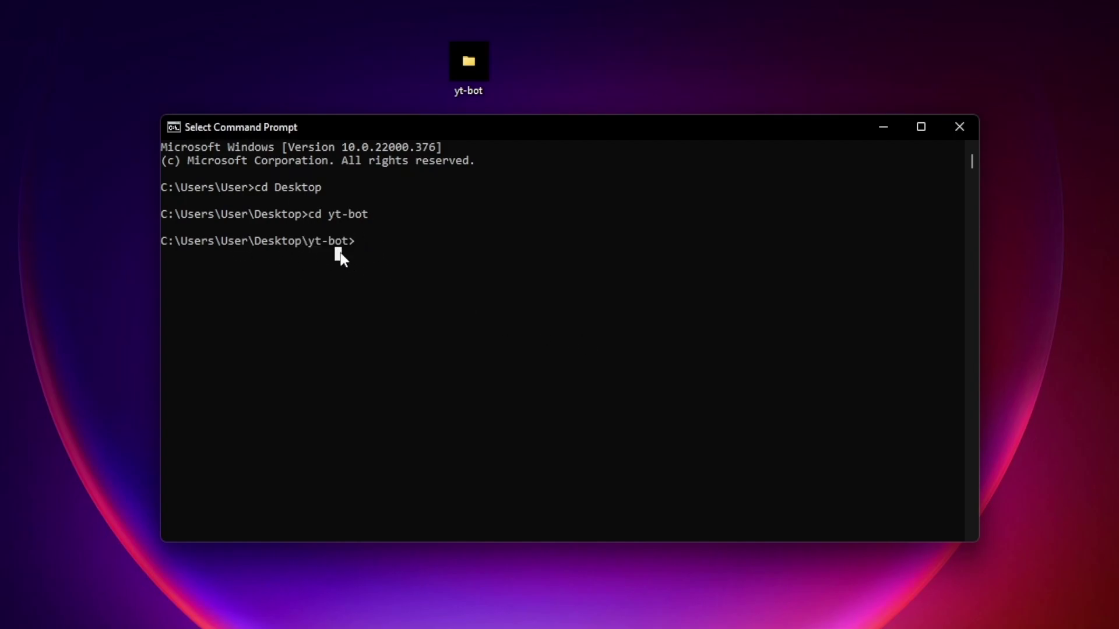
type("dir")
key("Return")
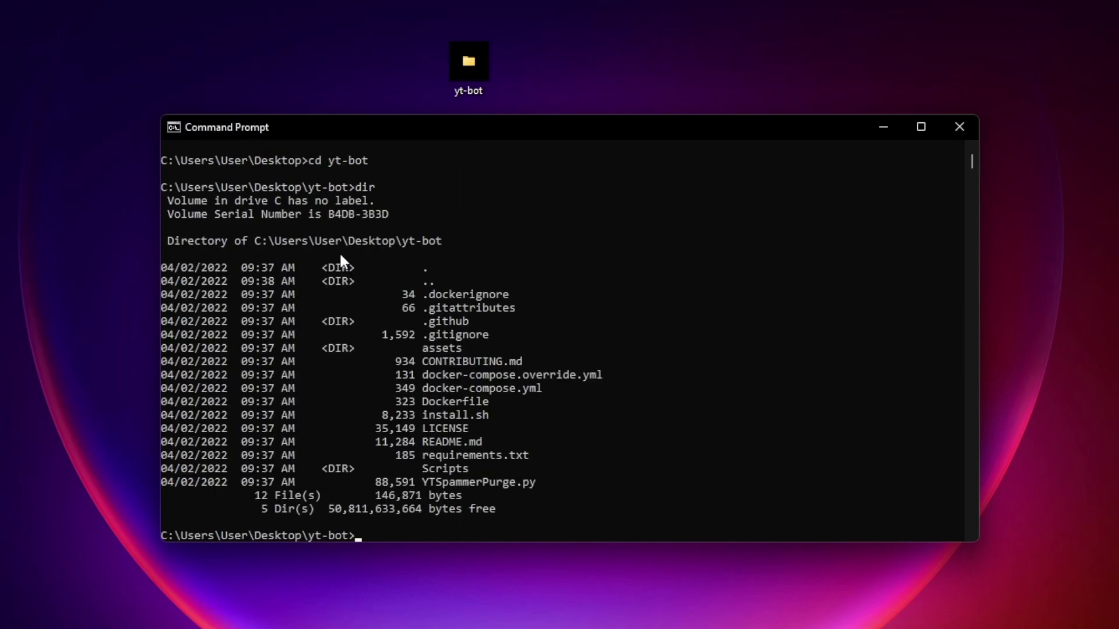
left_click_drag(490, 513, 438, 323)
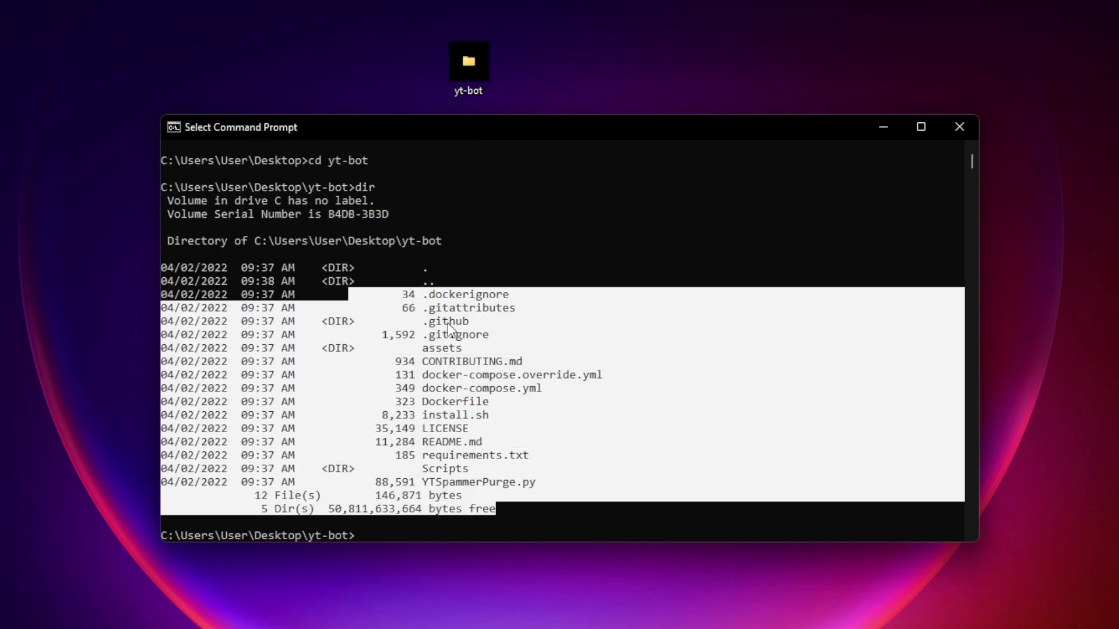
left_click(472, 321)
scroll(484, 464, "down", 1)
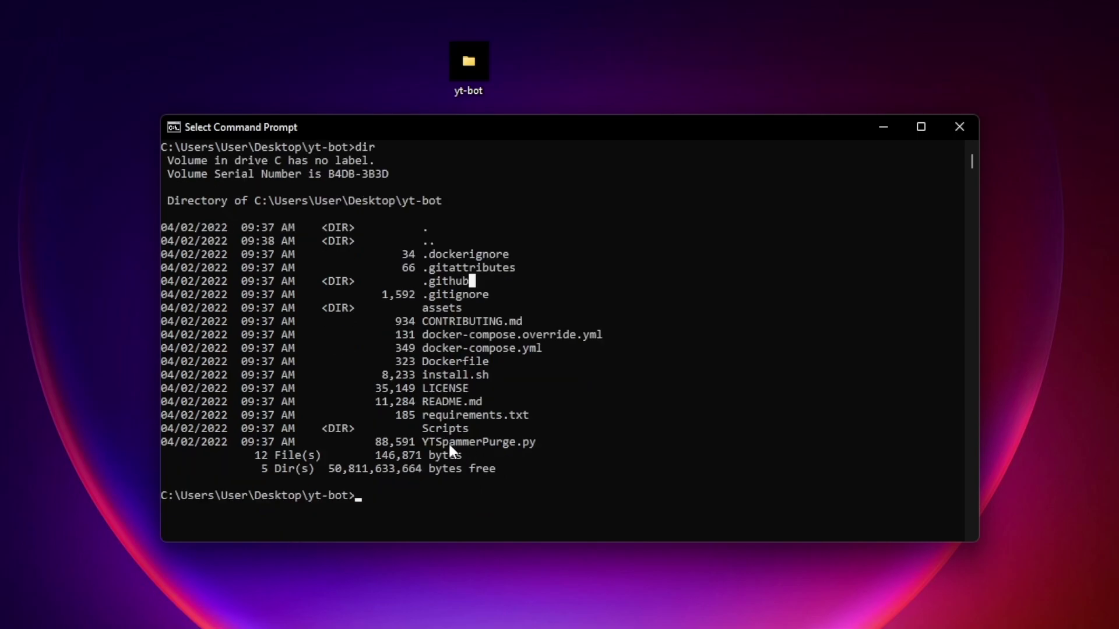
left_click_drag(424, 416, 531, 417)
left_click_drag(423, 441, 531, 449)
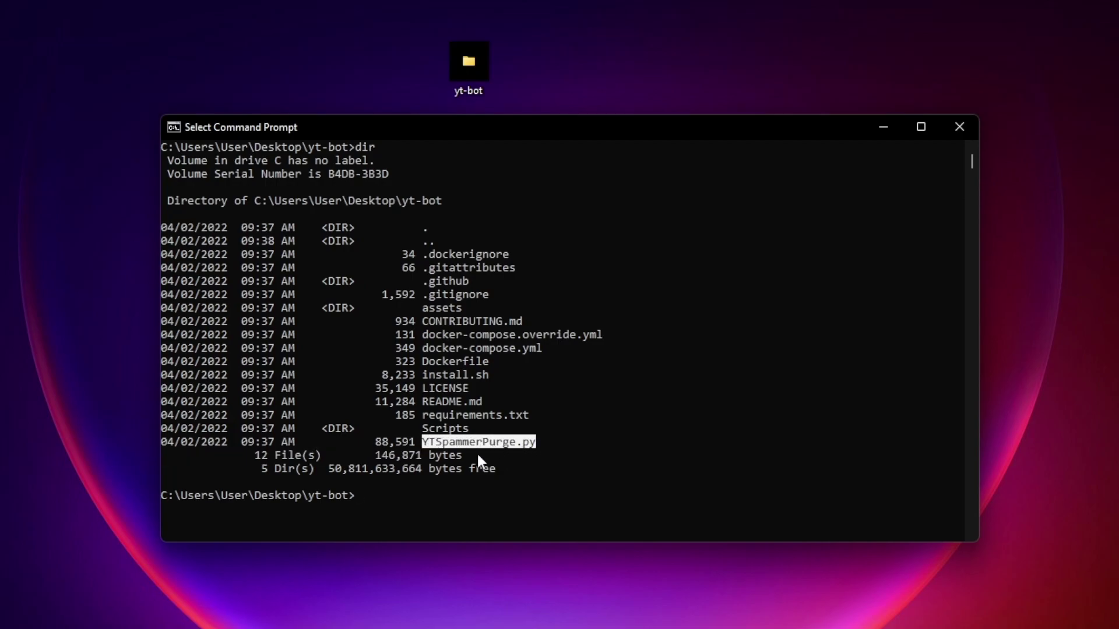
left_click(457, 459)
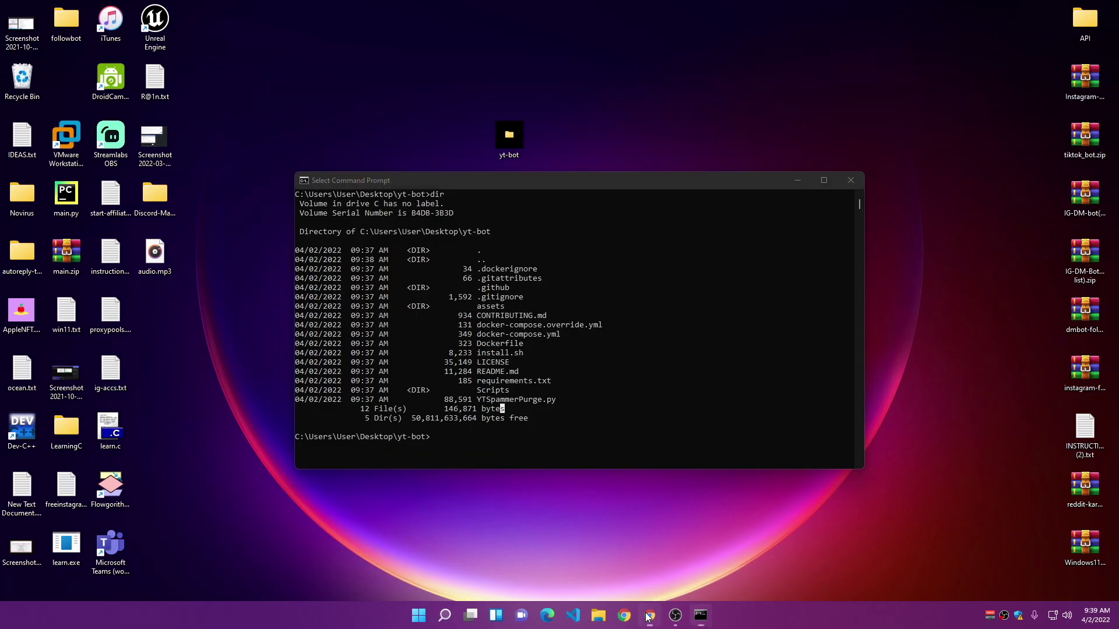
Step: Search google cloud platform in a new tab, enter the Cloud console, and reach the API Library
left_click(650, 615)
left_click(296, 10)
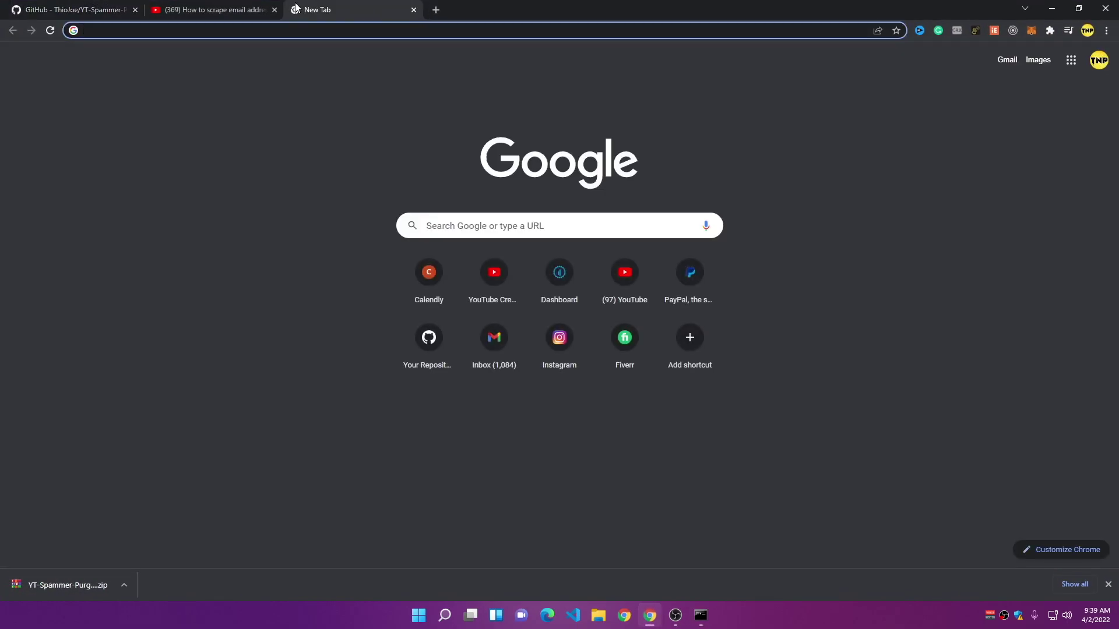
type("google cloud p")
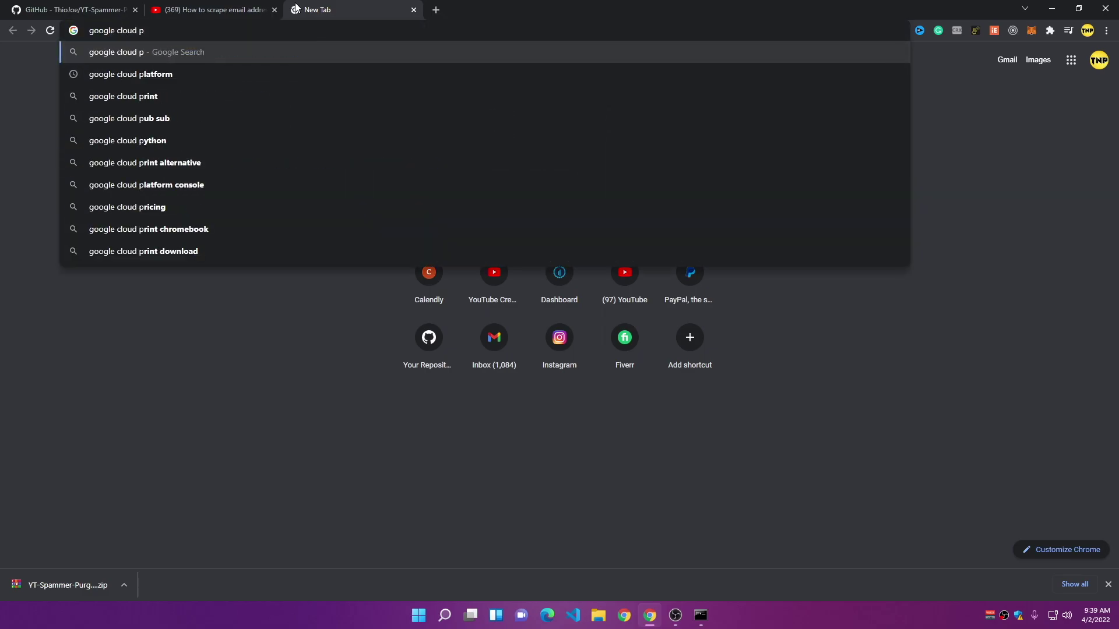
key("Down")
key("Return")
left_click(198, 483)
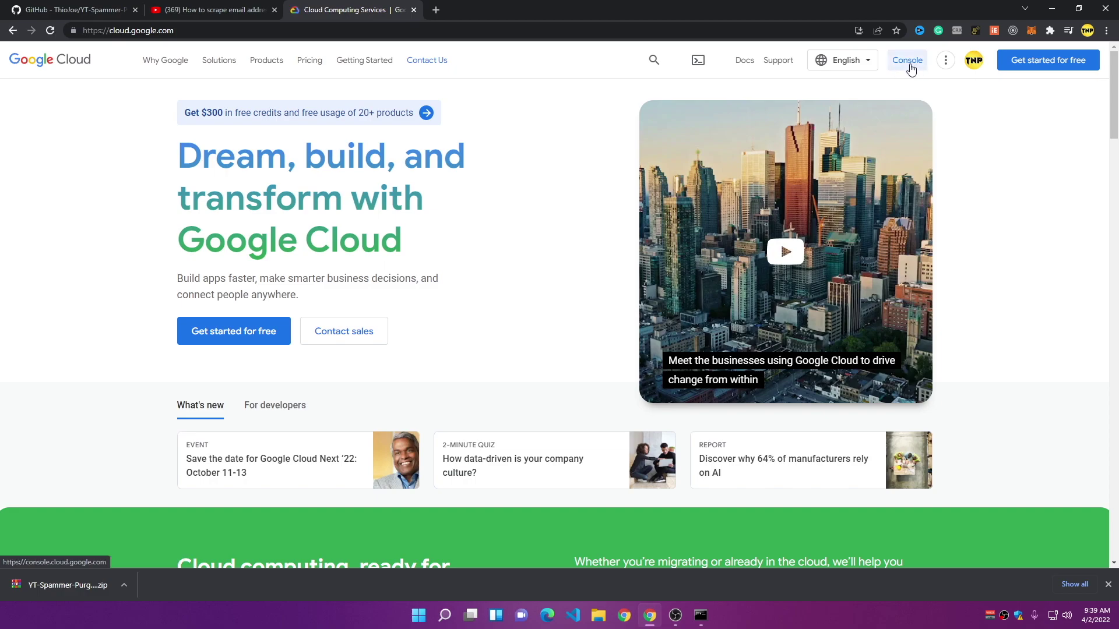
left_click(1003, 61)
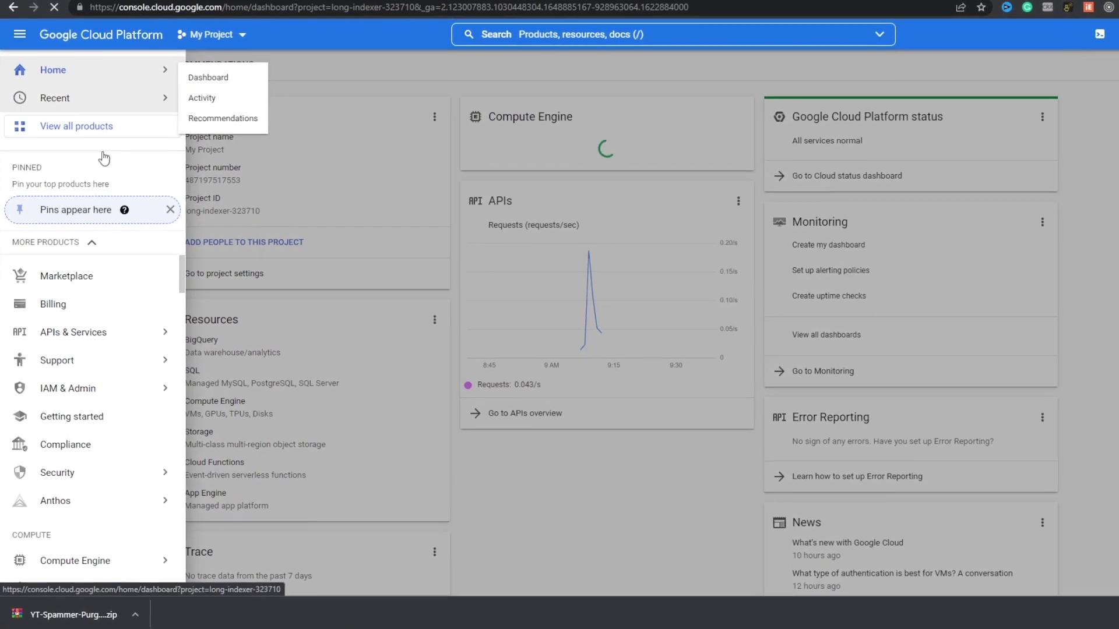
mouse_move(111, 328)
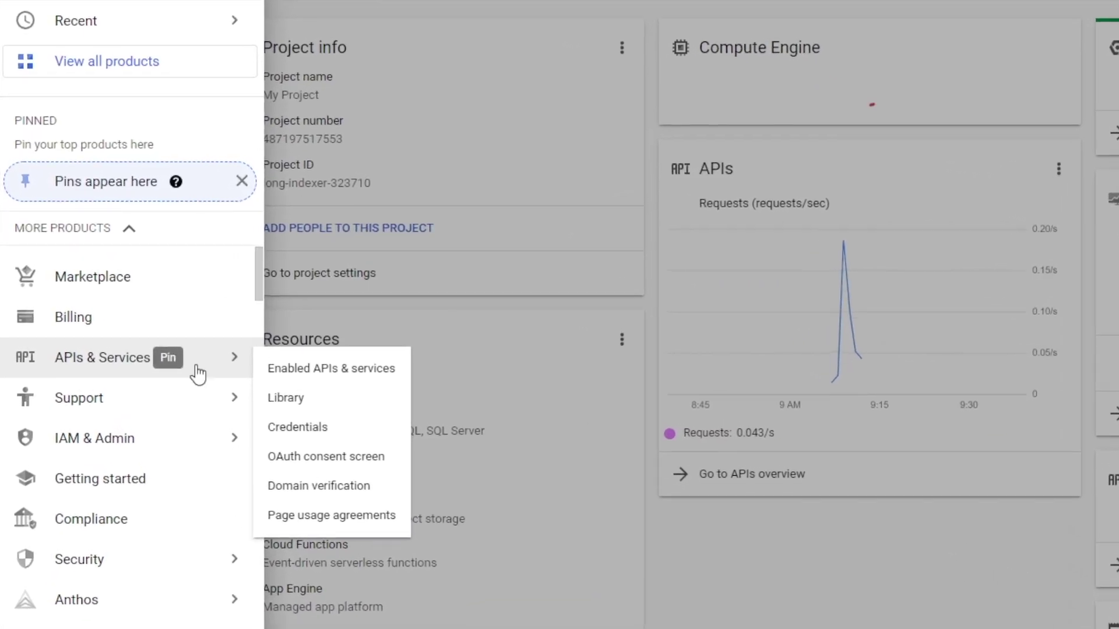
left_click(283, 386)
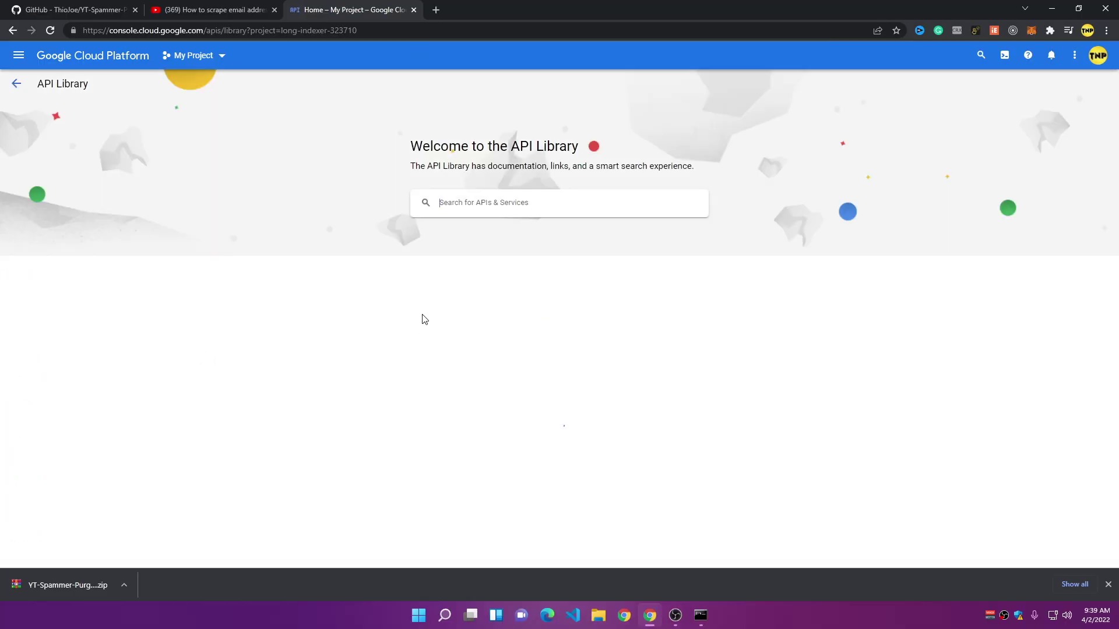
Step: Search the library for 'youtube', enable YouTube Data API v3, and go to Credentials
type("youtube")
key("Return")
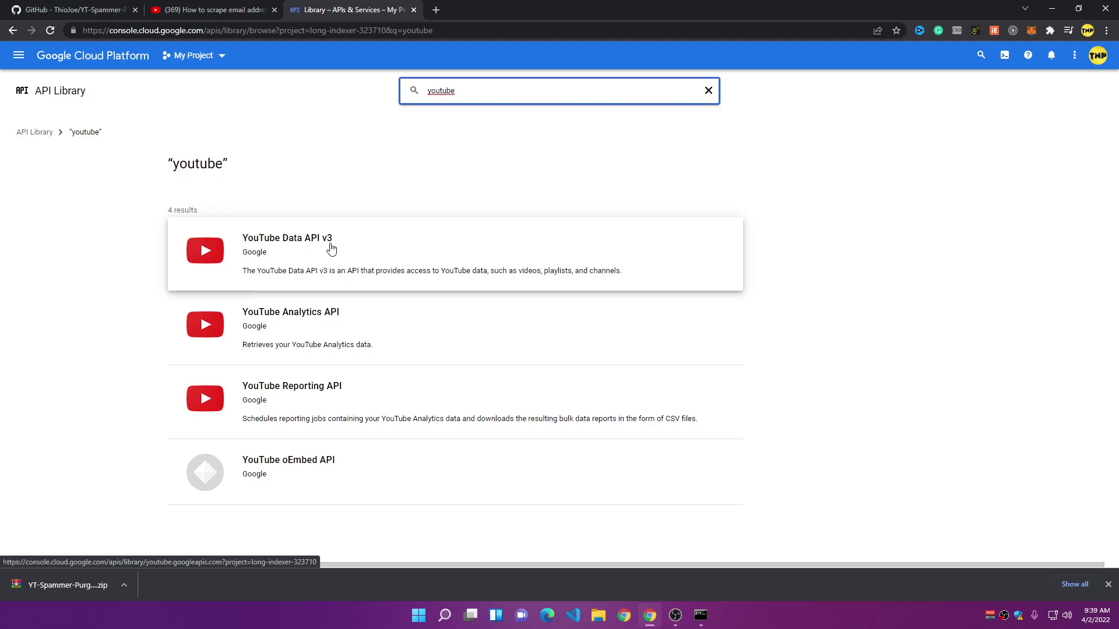
left_click(289, 247)
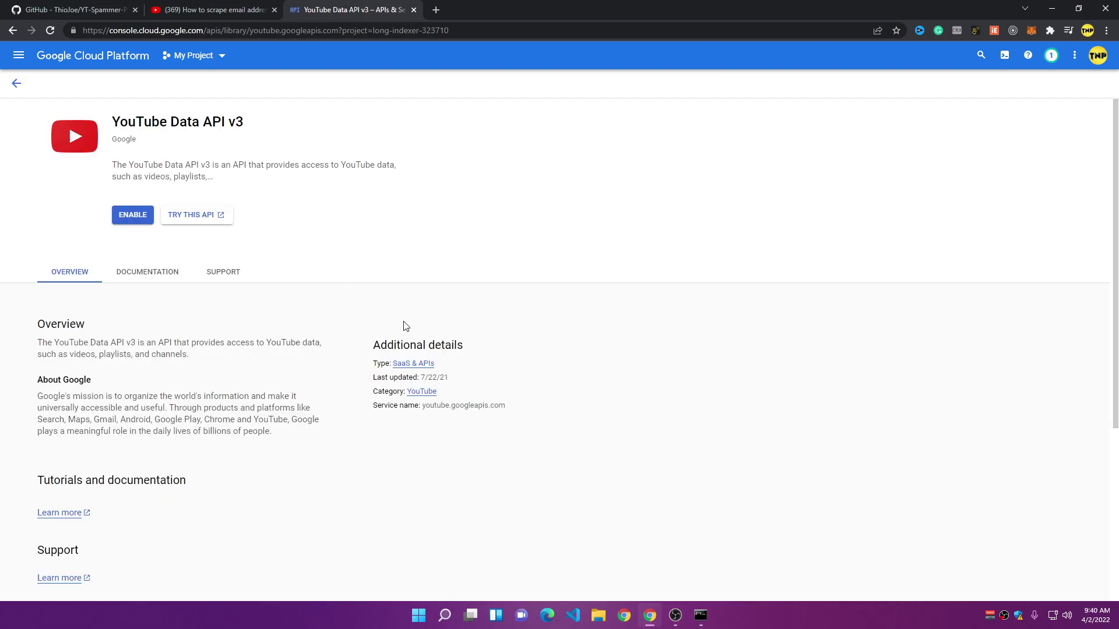
scroll(245, 303, "down", 3)
scroll(221, 309, "up", 3)
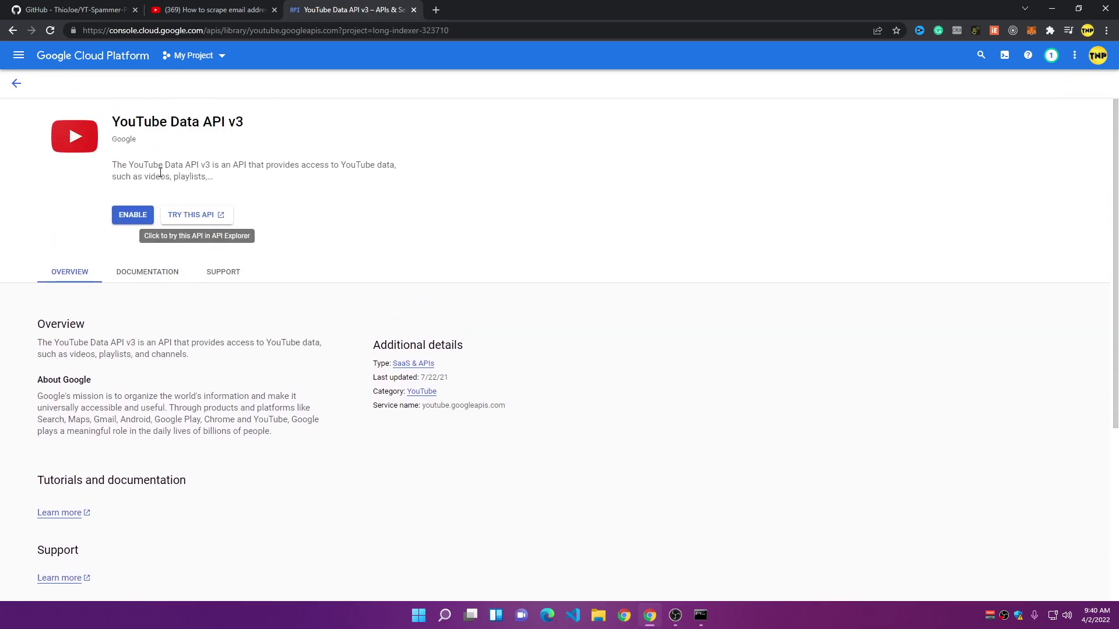
left_click(134, 217)
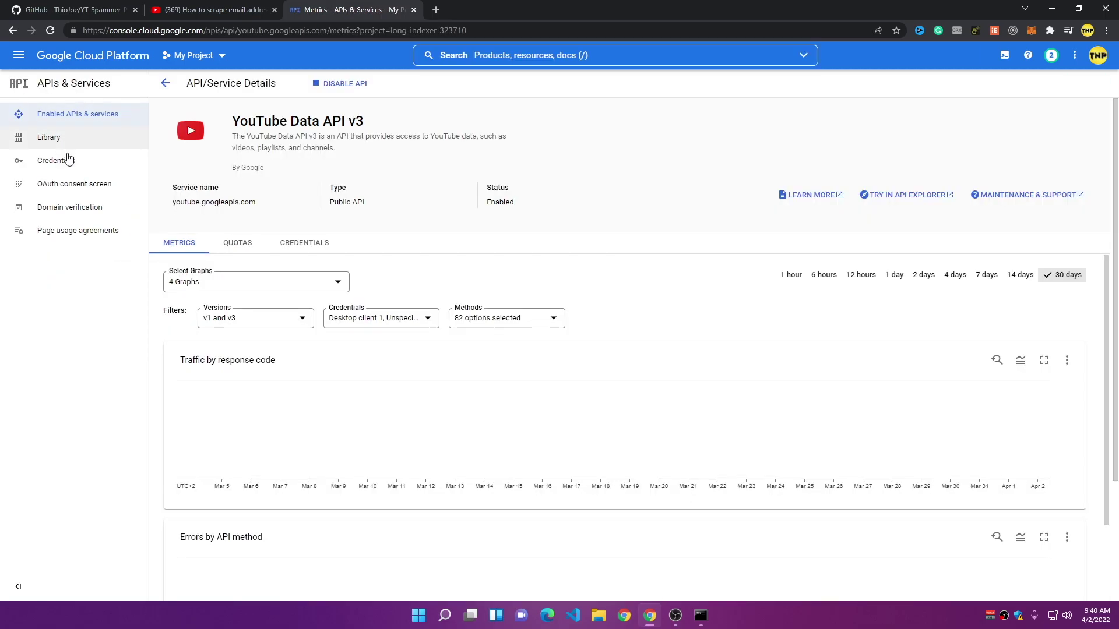
left_click(67, 160)
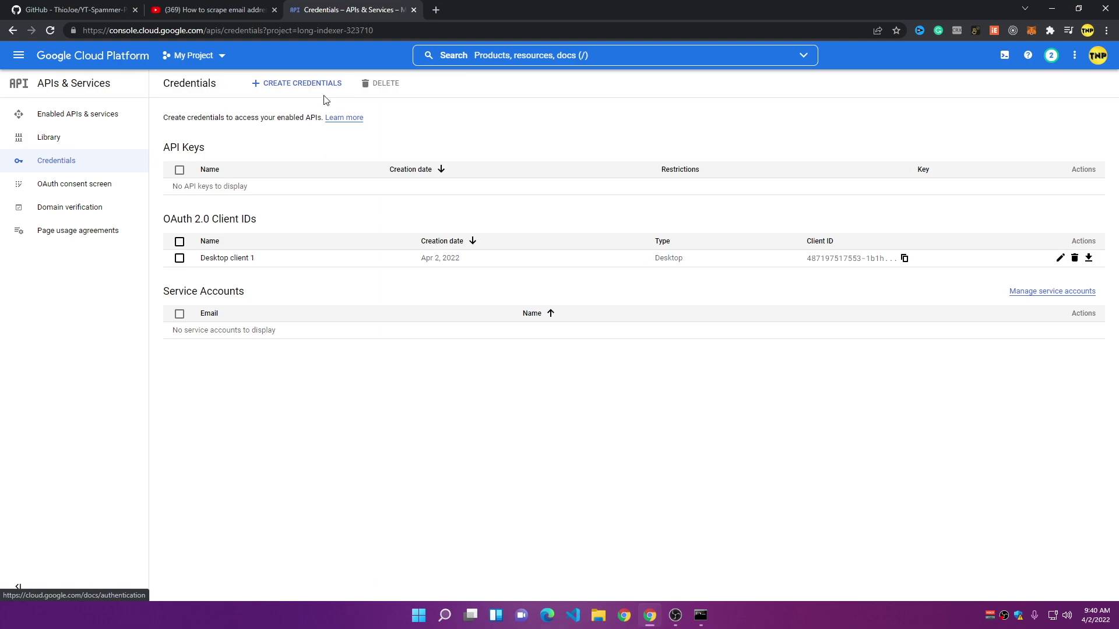
Step: Create the Desktop app OAuth client ID 'Desktop client 2' and download its JSON secret
left_click(305, 86)
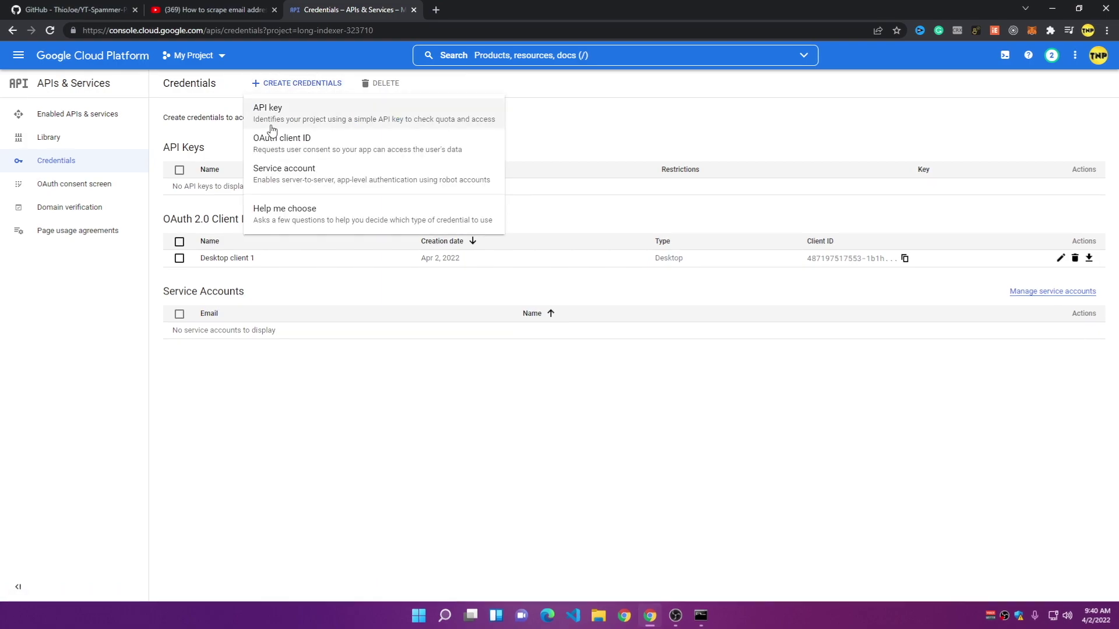
left_click(298, 157)
left_click(287, 191)
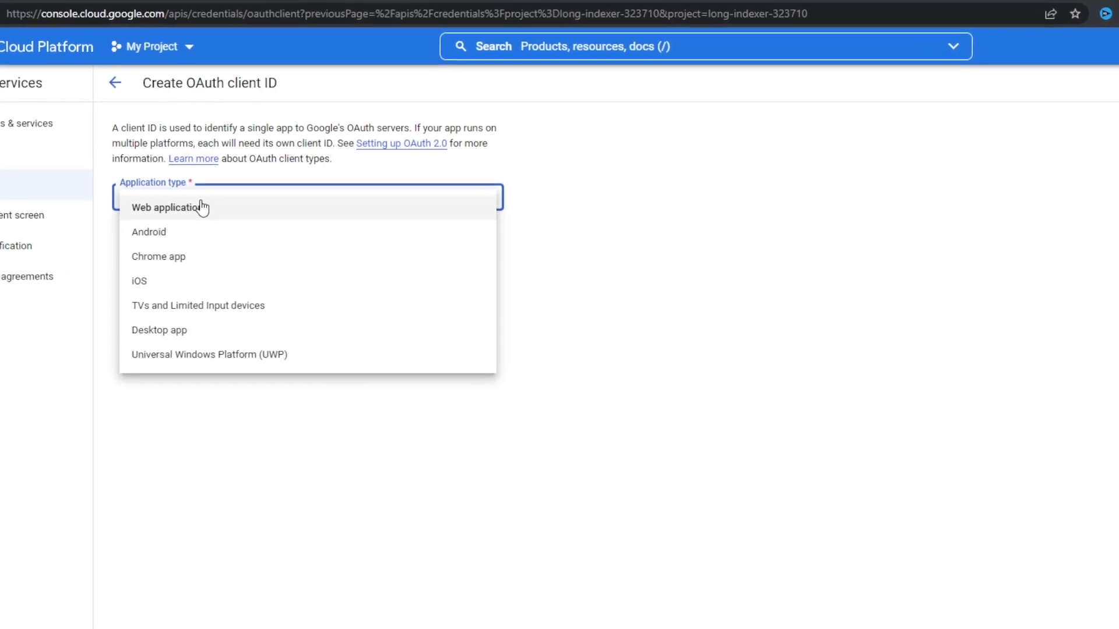
left_click(192, 332)
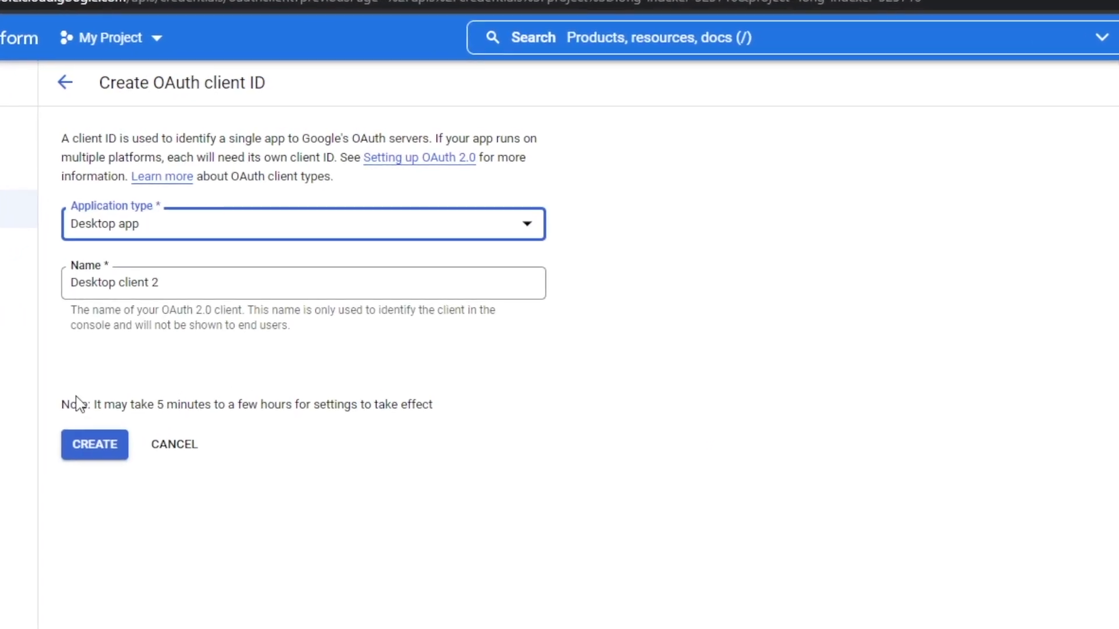
left_click(90, 452)
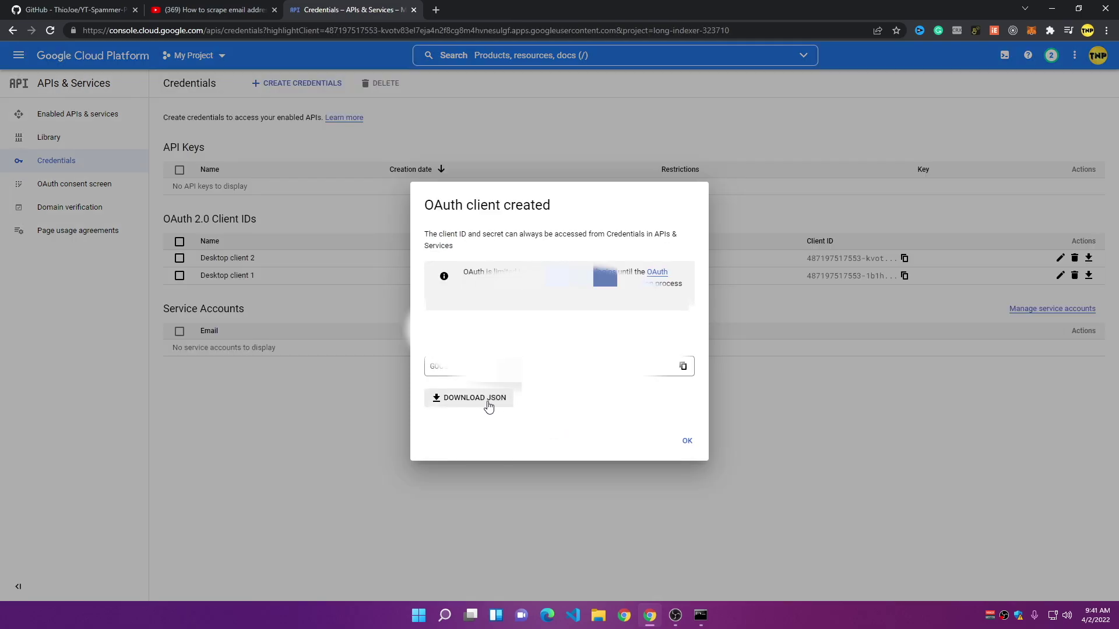
left_click(464, 402)
left_click(687, 439)
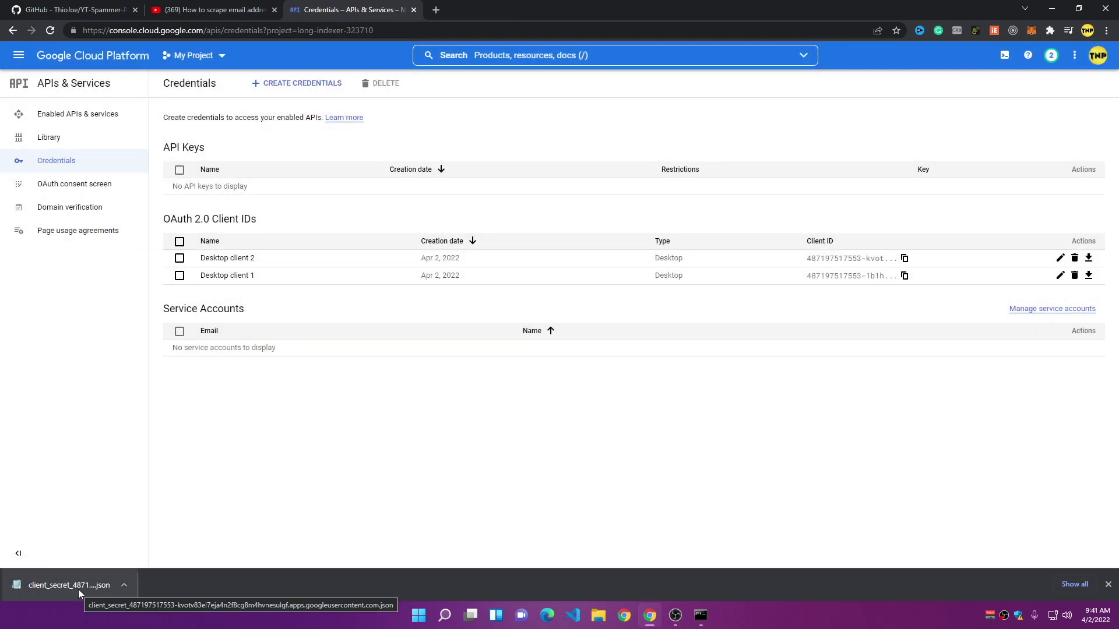
left_click(599, 615)
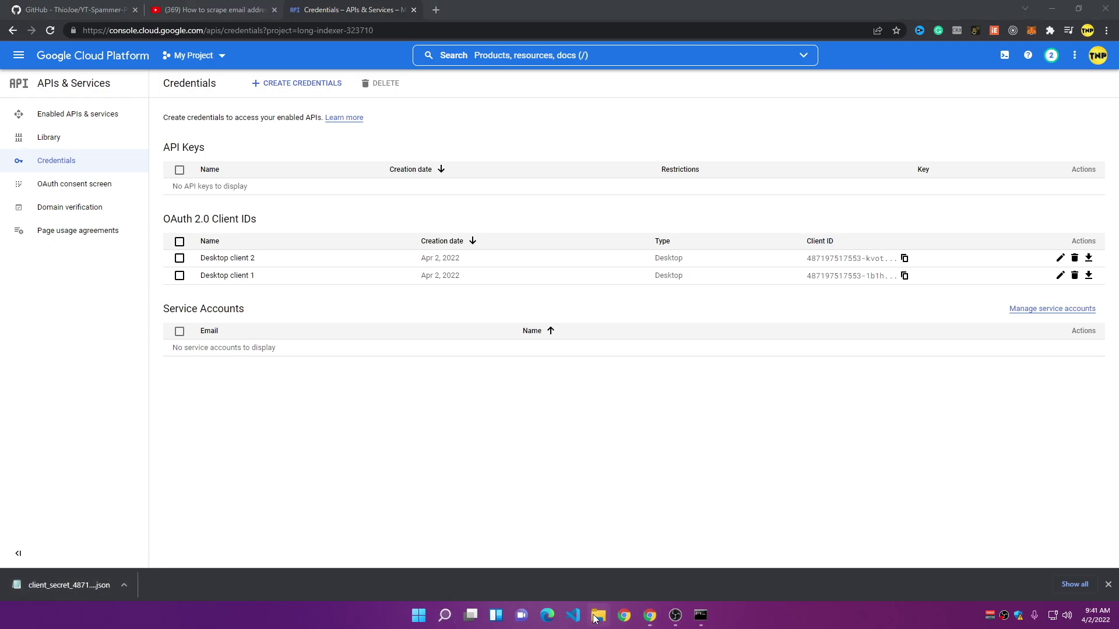
Step: Paste the client_secret JSON into Desktop\yt-bot and widen the Name column
left_click(339, 276)
left_click(484, 221)
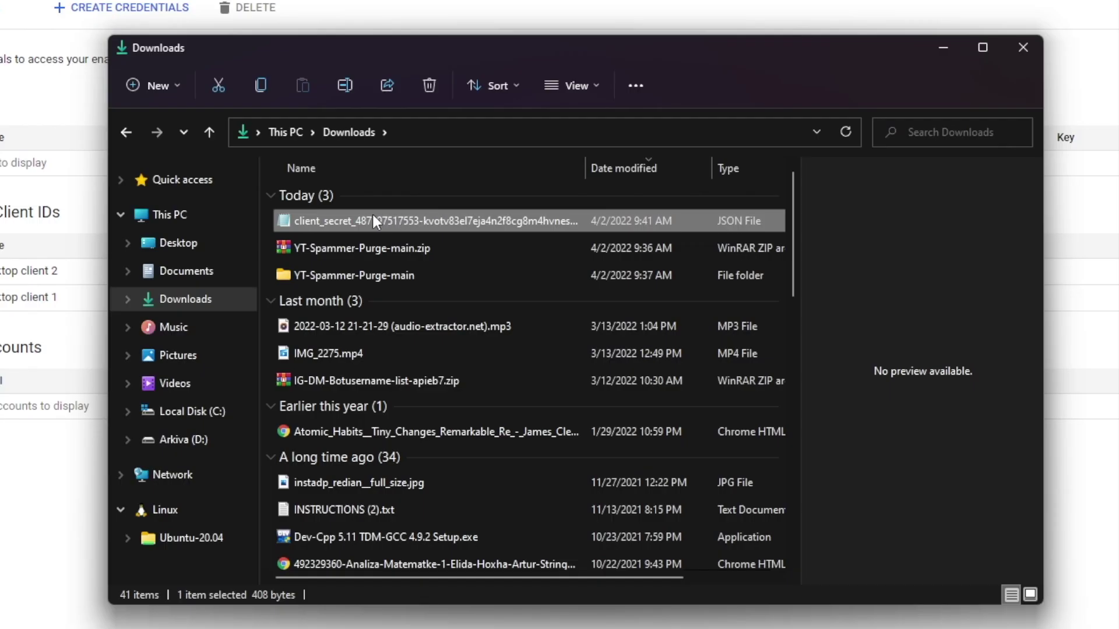
right_click(466, 222)
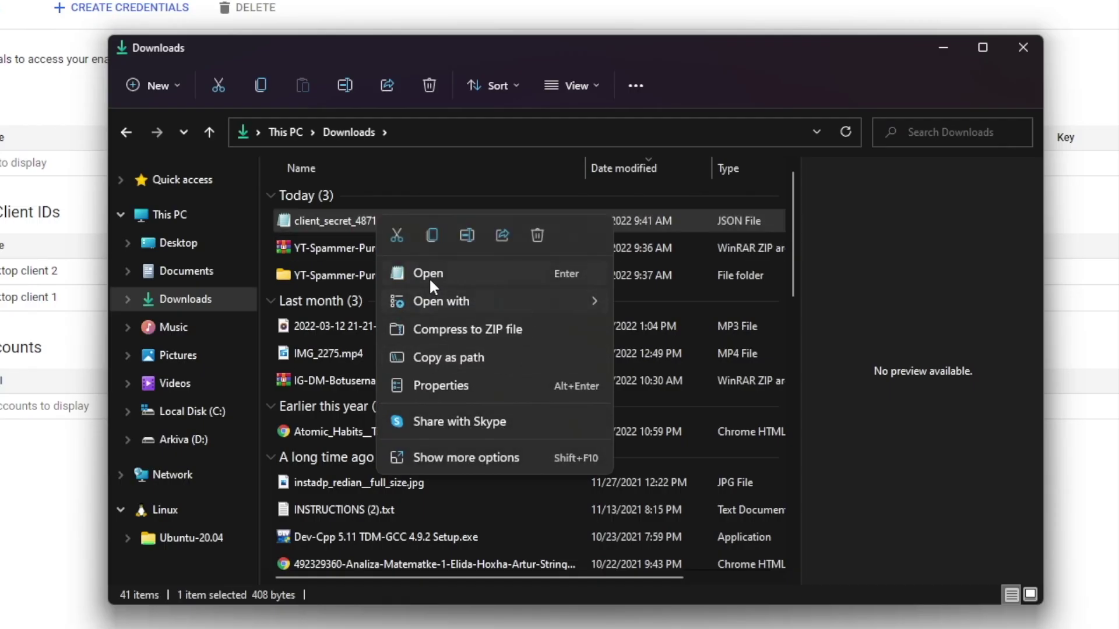
key("Escape")
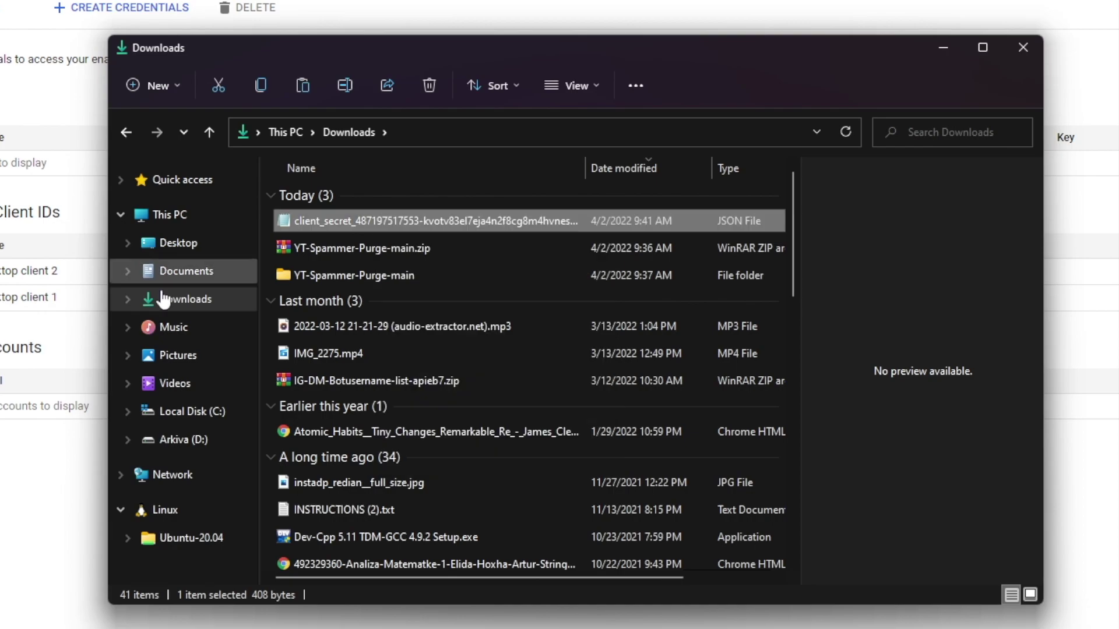
left_click(179, 245)
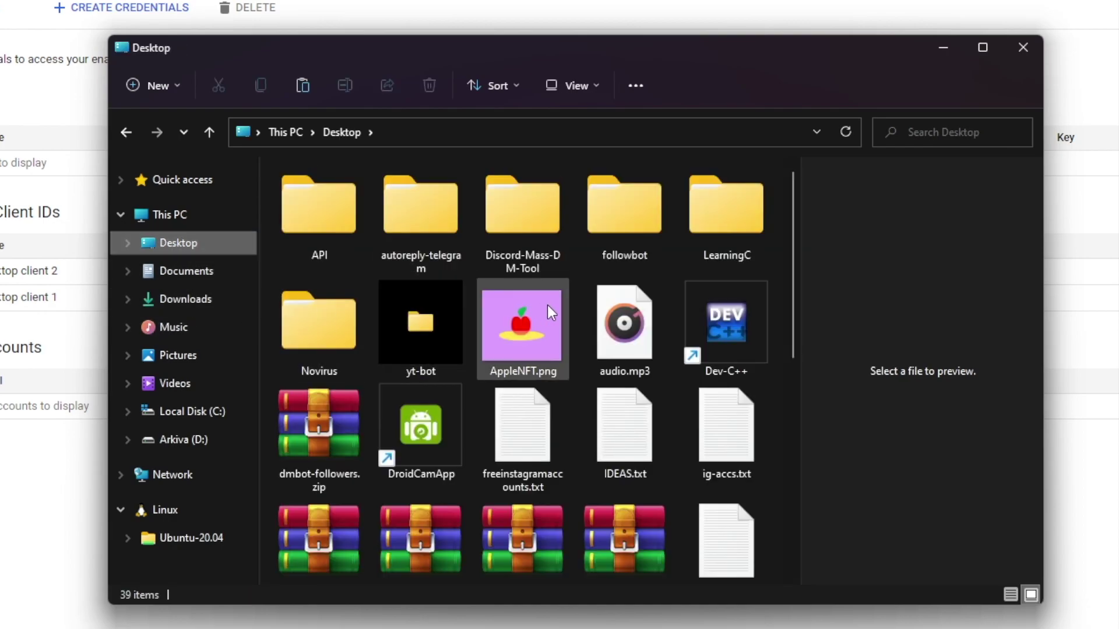
double_click(421, 323)
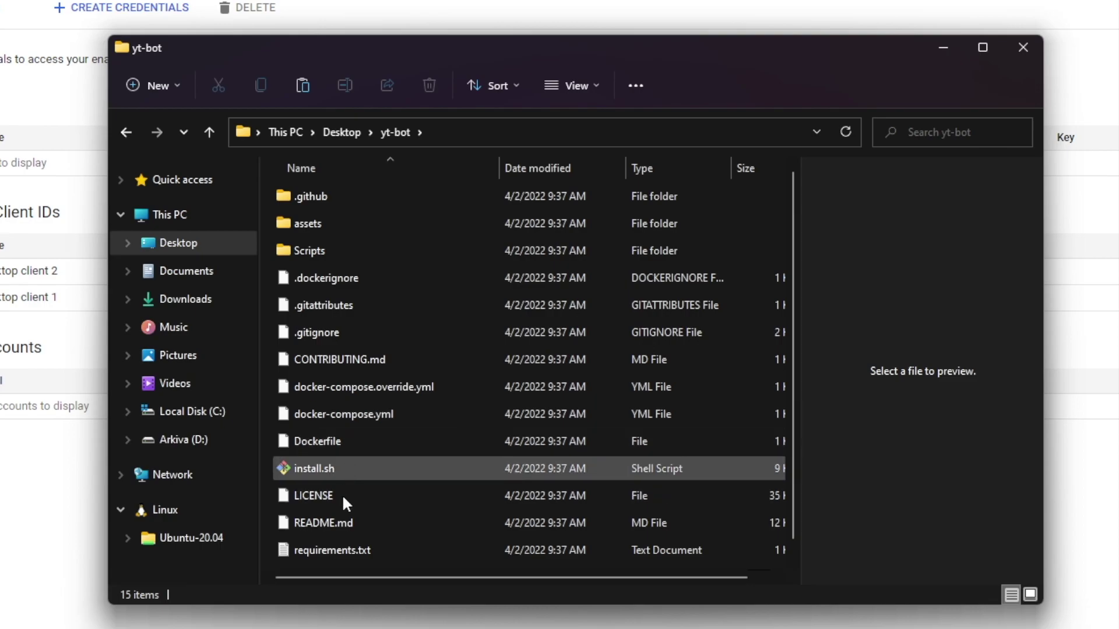
key("ctrl+v")
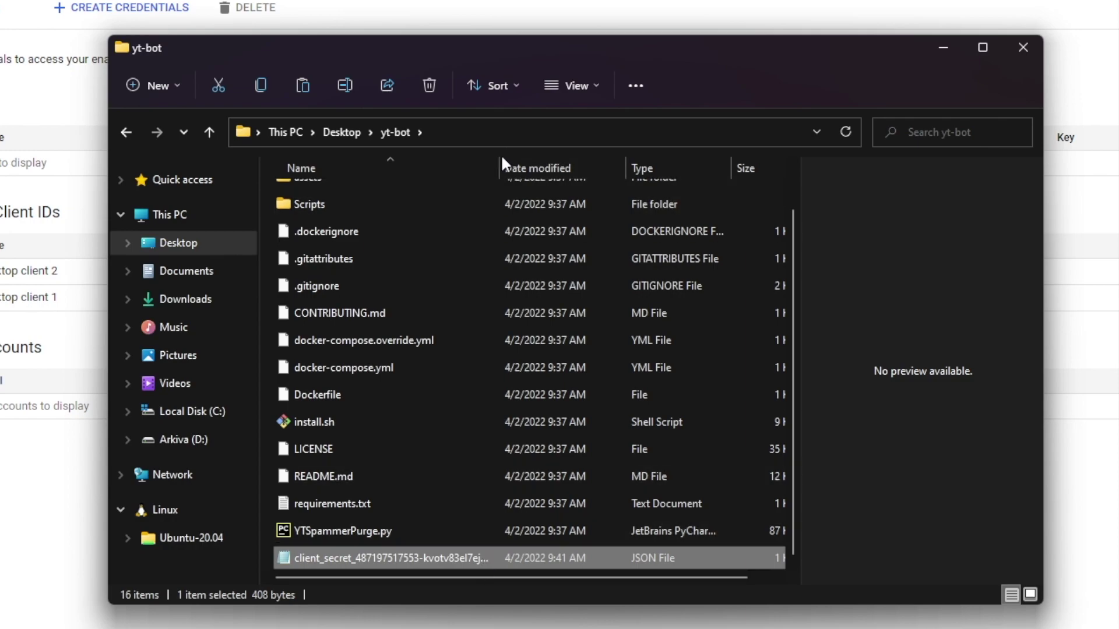
left_click_drag(499, 168, 619, 178)
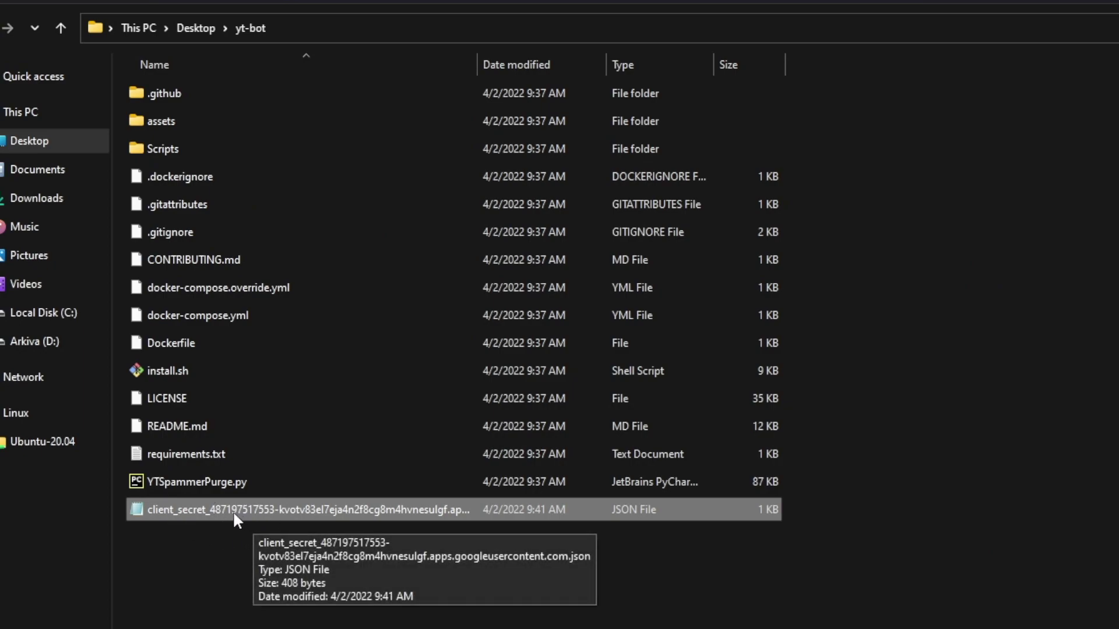
Step: Rename the client secret file in yt-bot to client_secrets.json
right_click(326, 511)
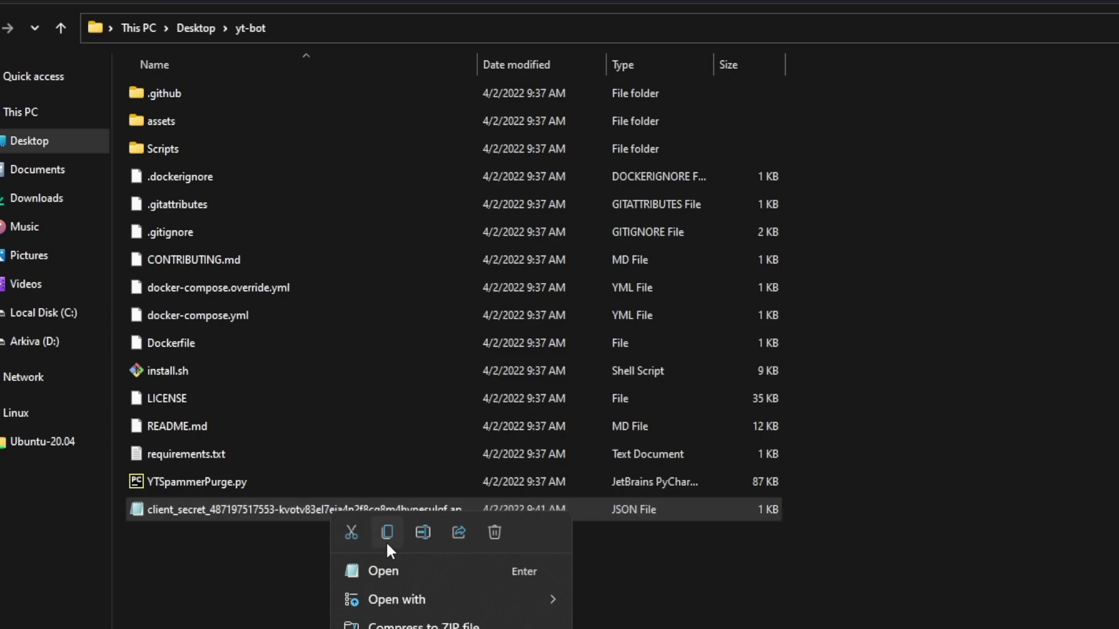
key("shift+F10")
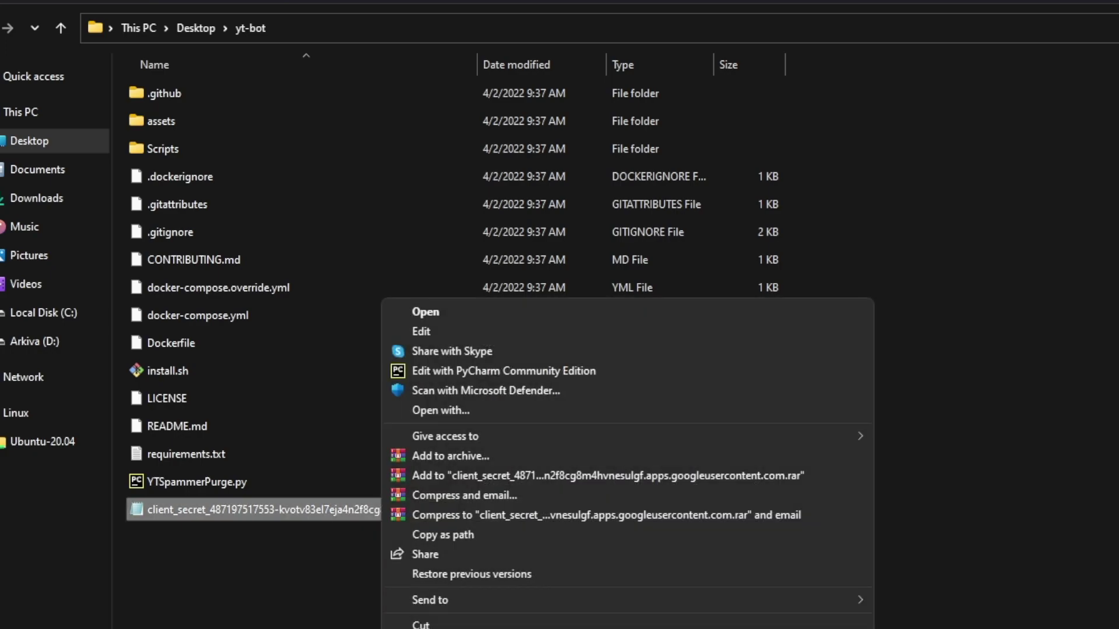
key("m")
key("Right")
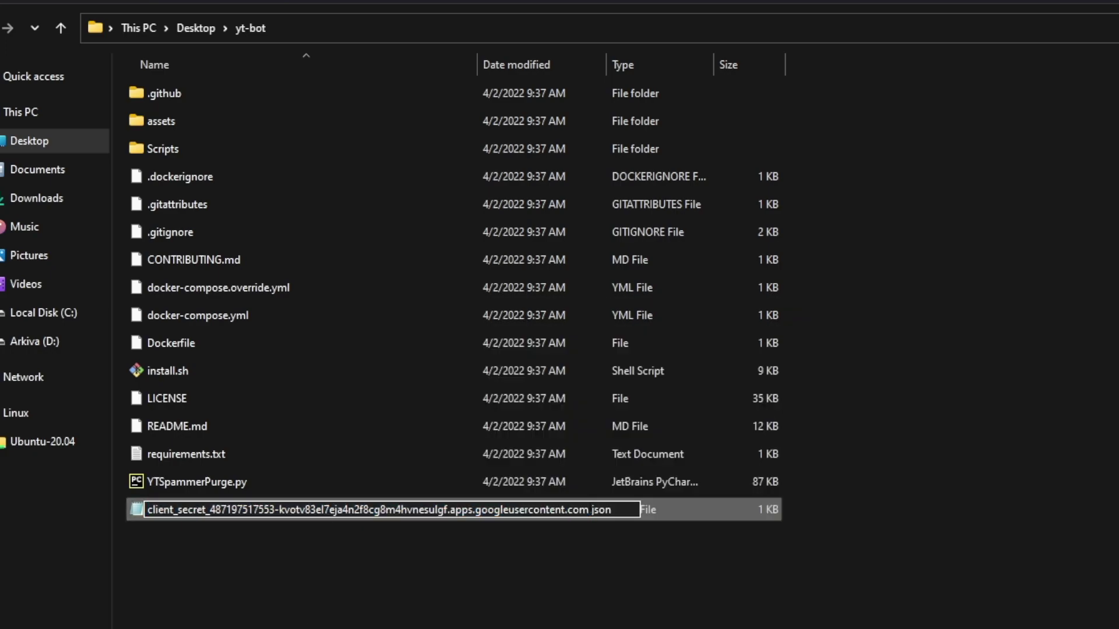
left_click_drag(588, 509, 211, 513)
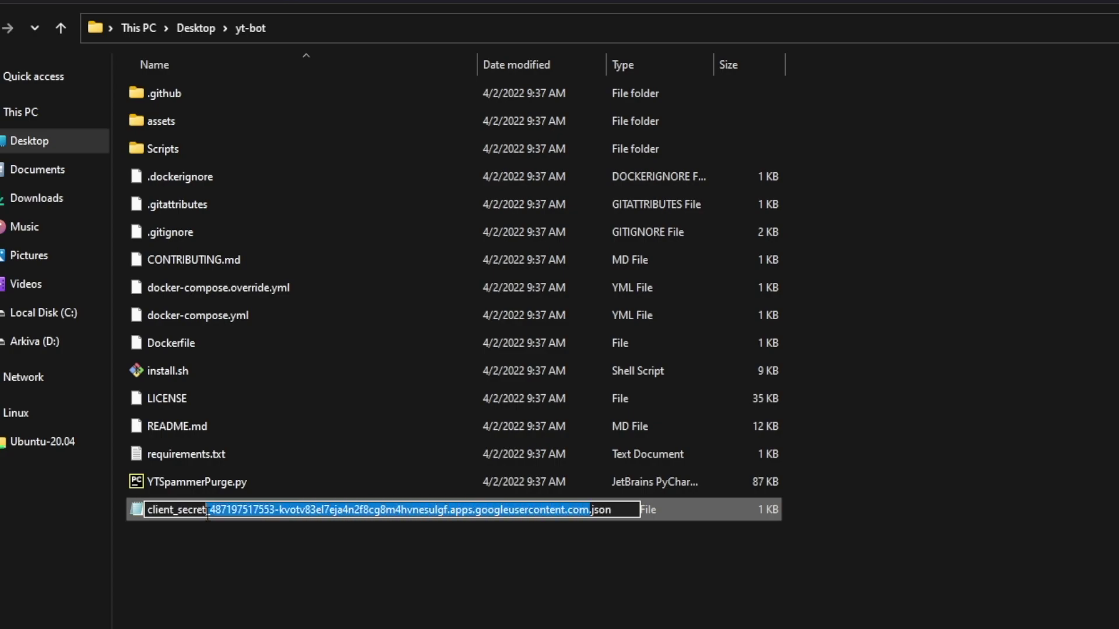
key("BackSpace")
type("secrets")
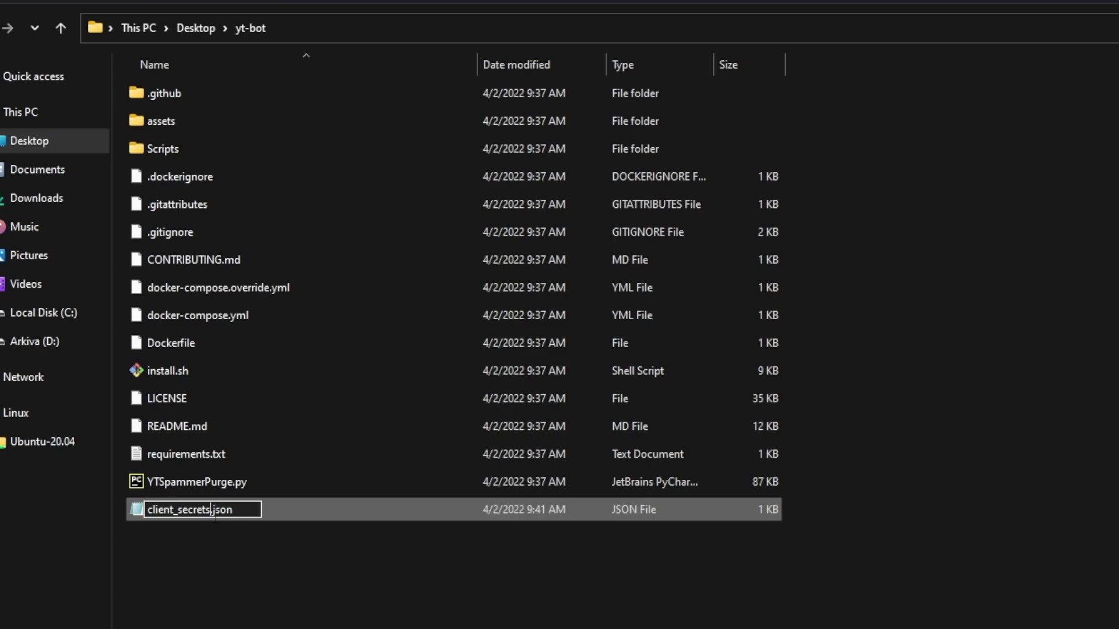
key("Return")
left_click(228, 548)
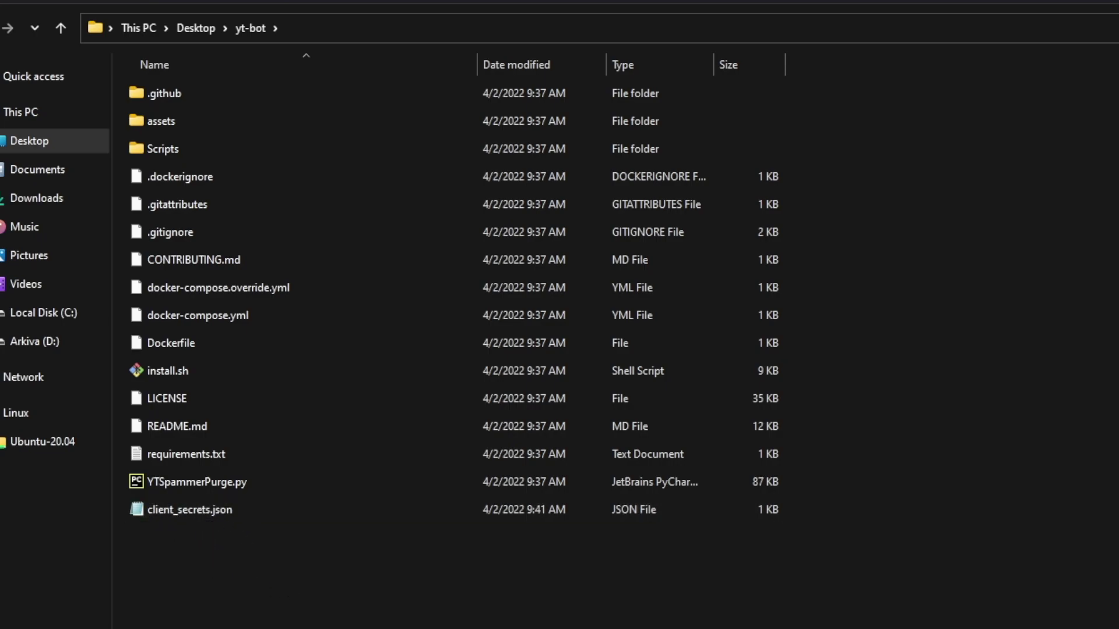
left_click(701, 615)
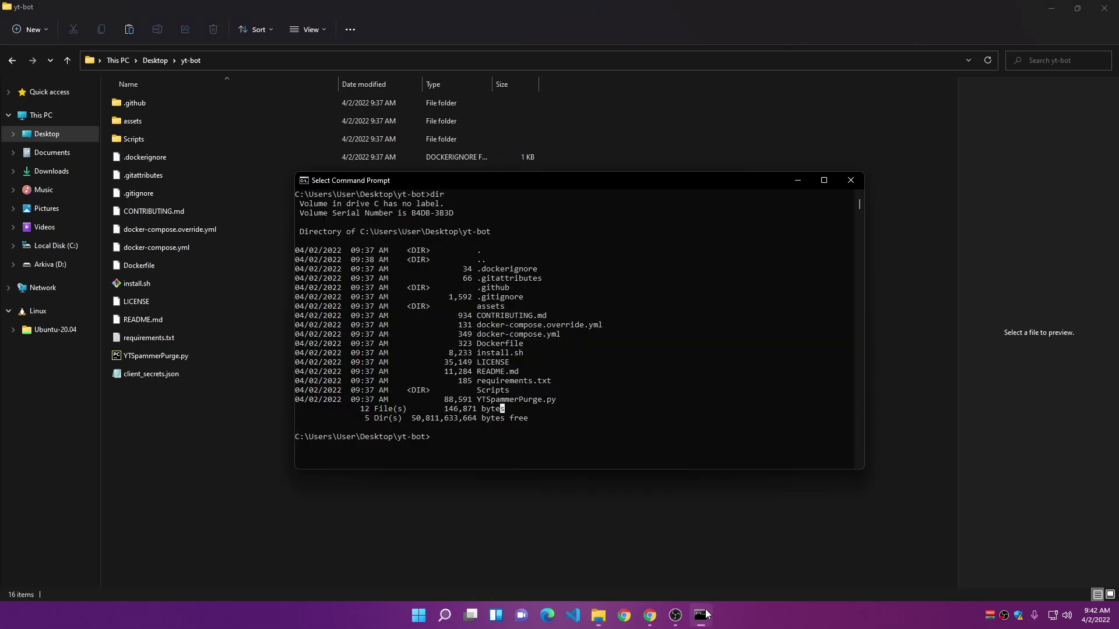
Step: Minimize Explorer and Chrome, then run pip install -r requirements.txt
left_click(1051, 7)
left_click(1052, 10)
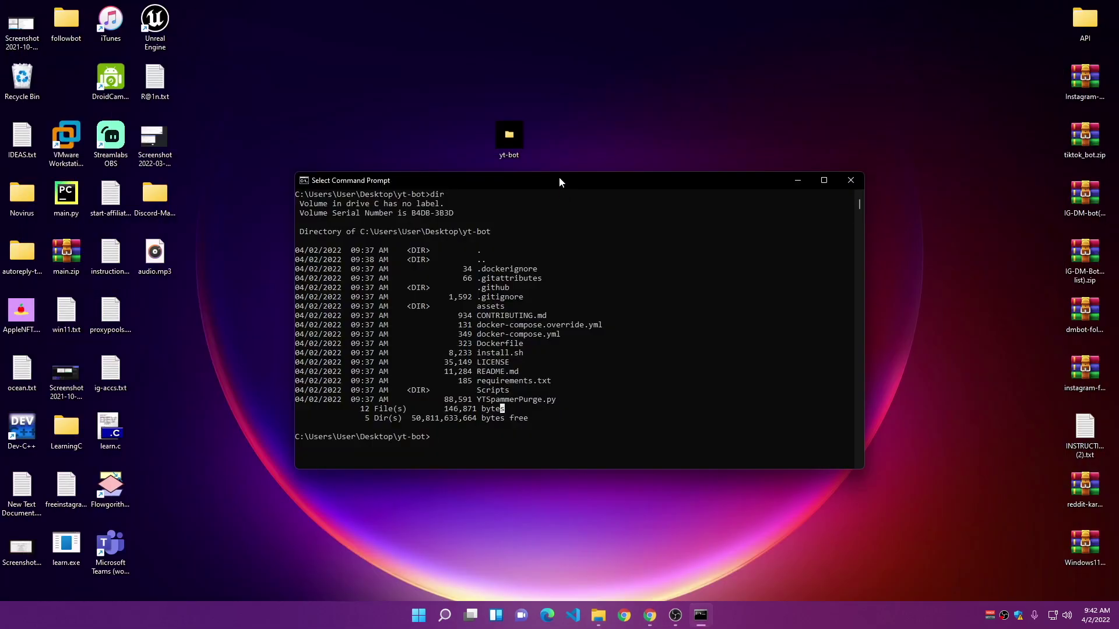
left_click_drag(558, 183, 544, 180)
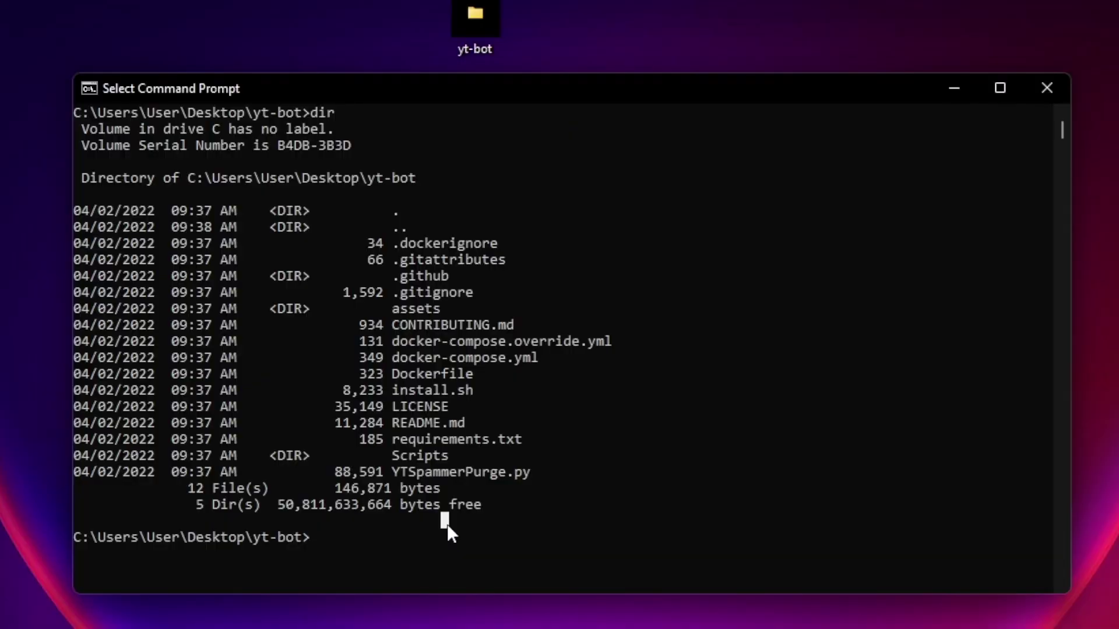
type("pip install -")
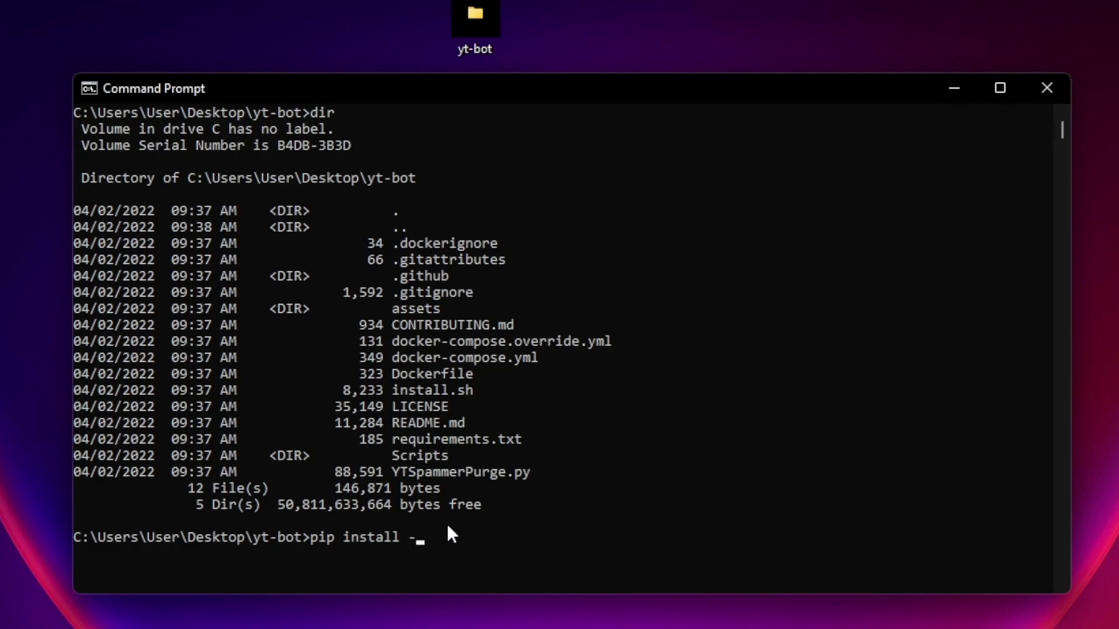
type("r re")
key("Tab")
key("Tab")
left_click_drag(558, 537, 323, 539)
key("ctrl+c")
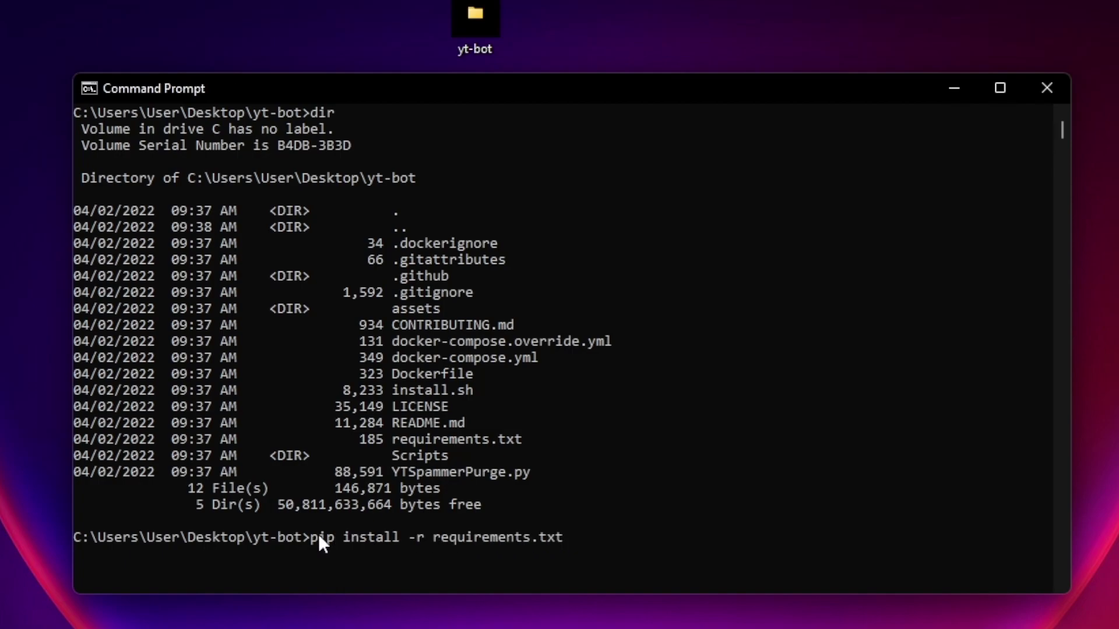
key("Return")
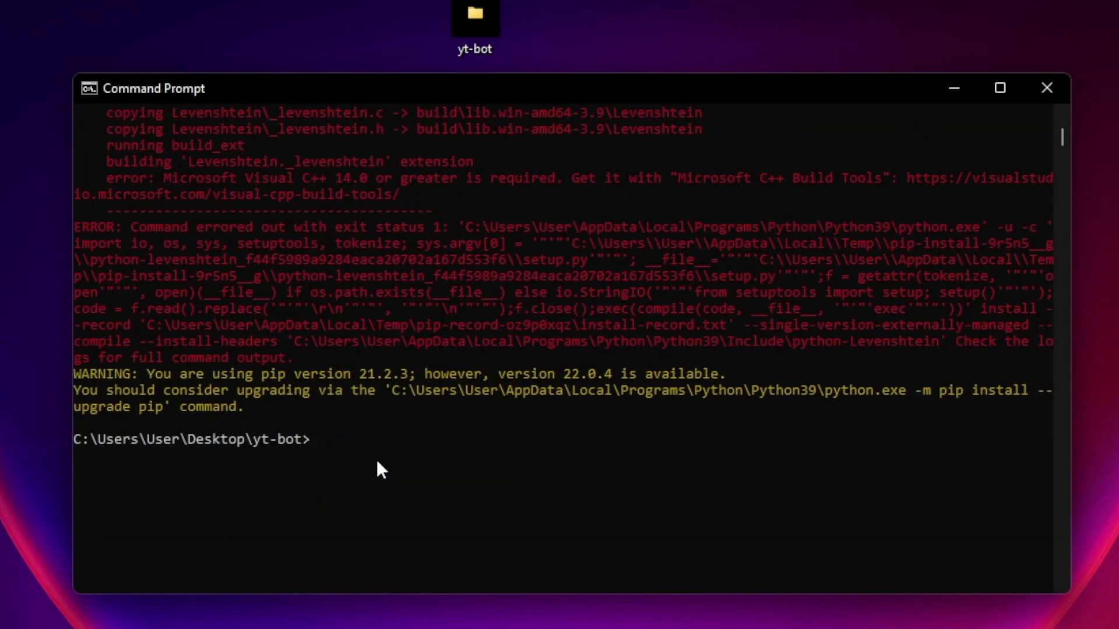
Step: Rerun the requirements install and review the python-Levenshtein build error output
scroll(378, 464, "up", 3)
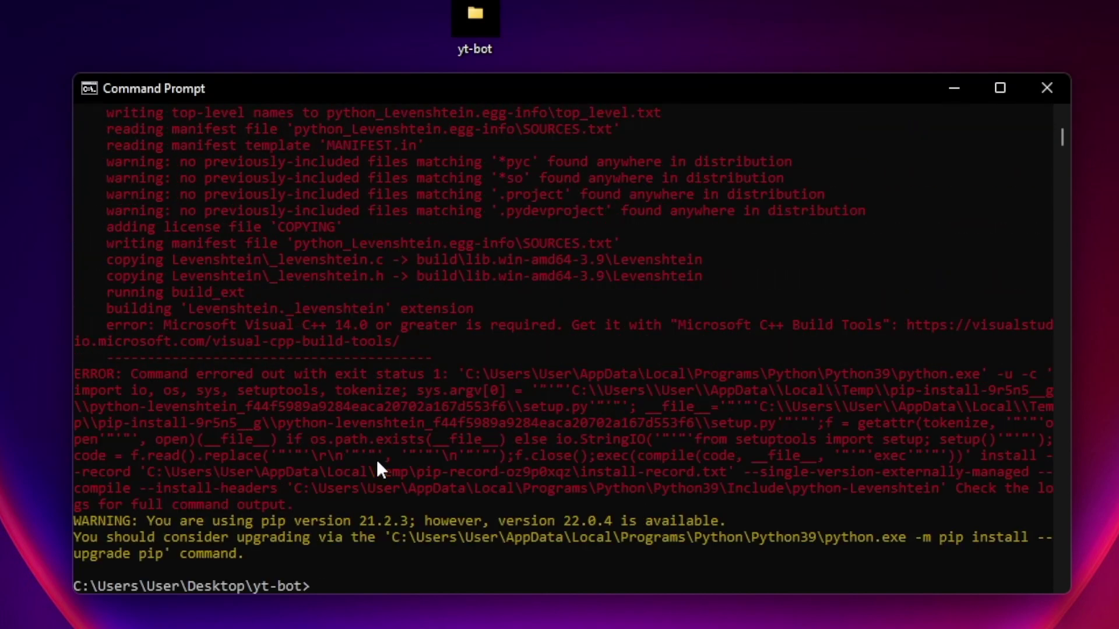
key("Up")
key("Return")
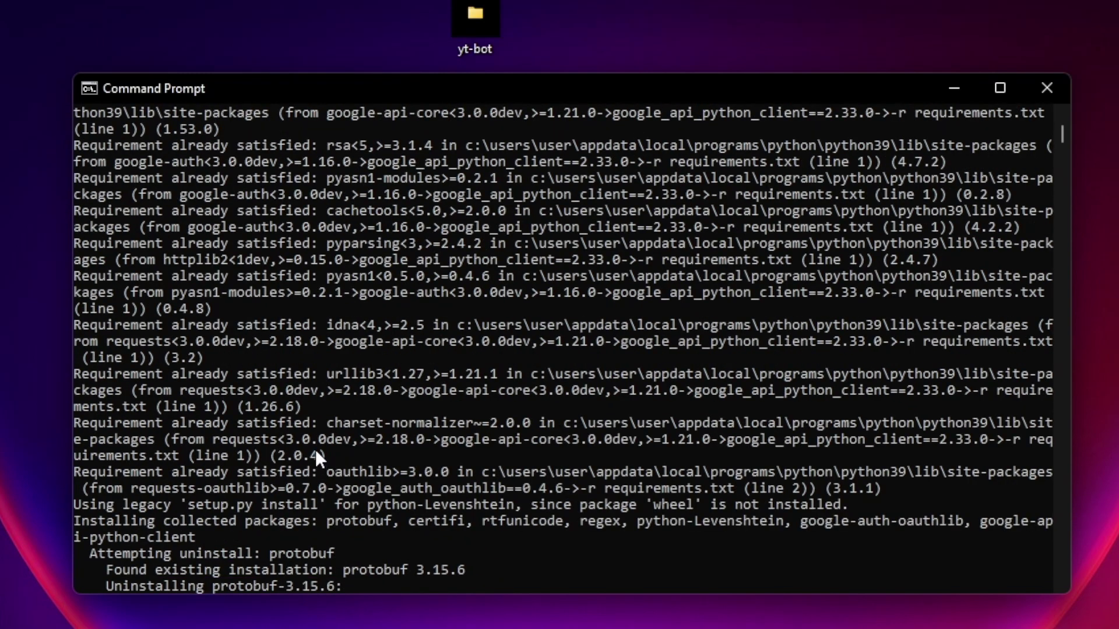
scroll(324, 452, "up", 3)
scroll(331, 452, "up", 4)
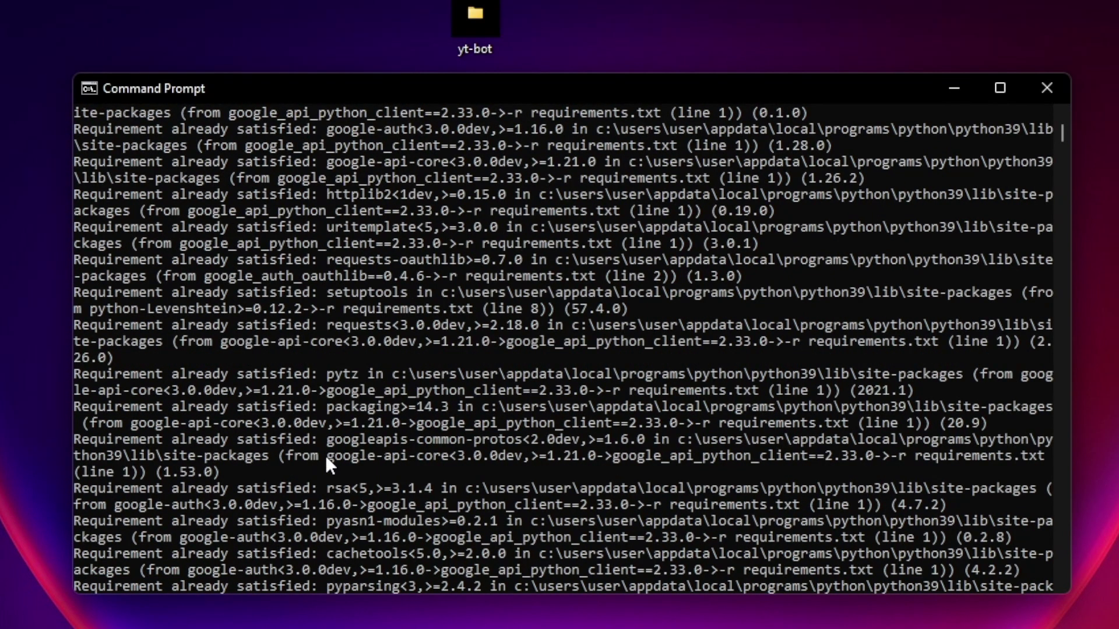
scroll(329, 455, "up", 6)
scroll(329, 455, "down", 12)
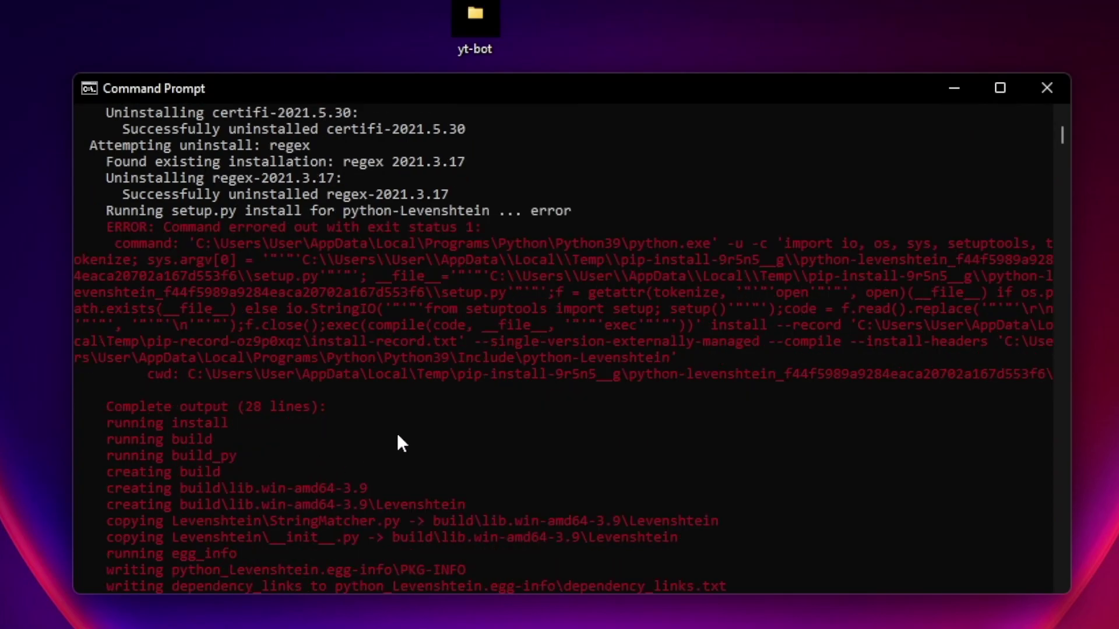
scroll(428, 462, "down", 4)
Step: Run python3 YTSpammerPurge.py, which fails with 'Python was not found'
left_click(352, 368)
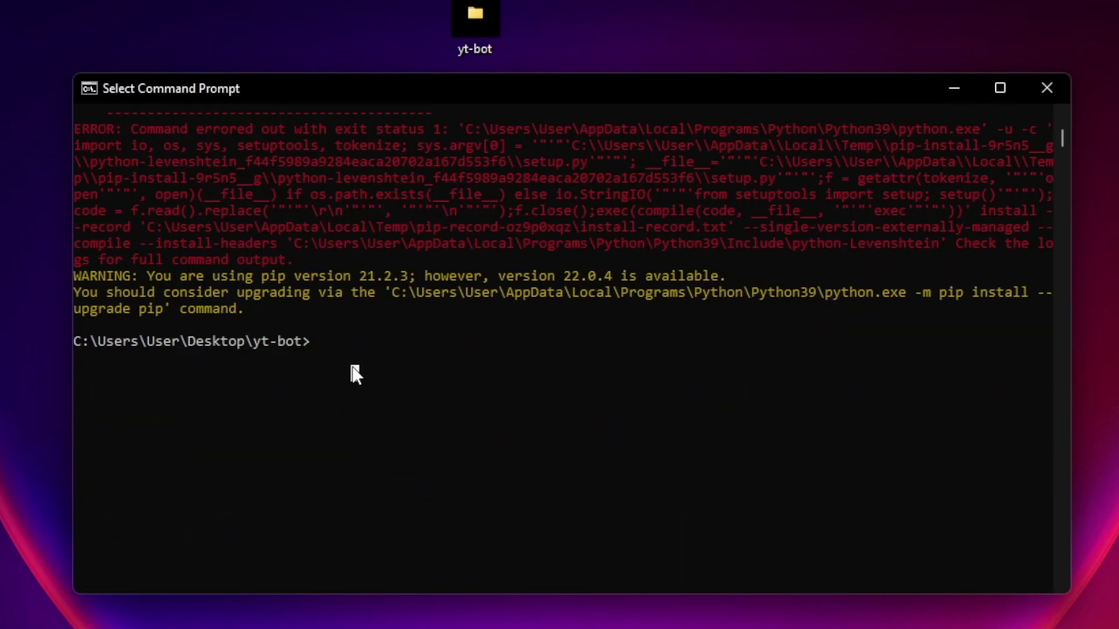
type("pyt")
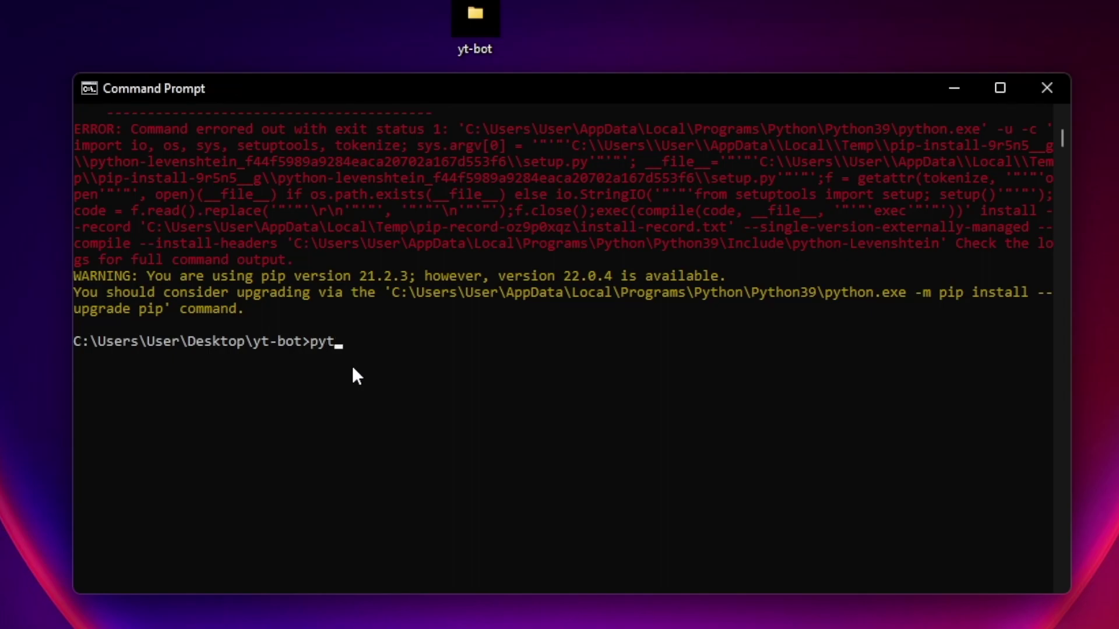
type("hon3 YT")
key("Tab")
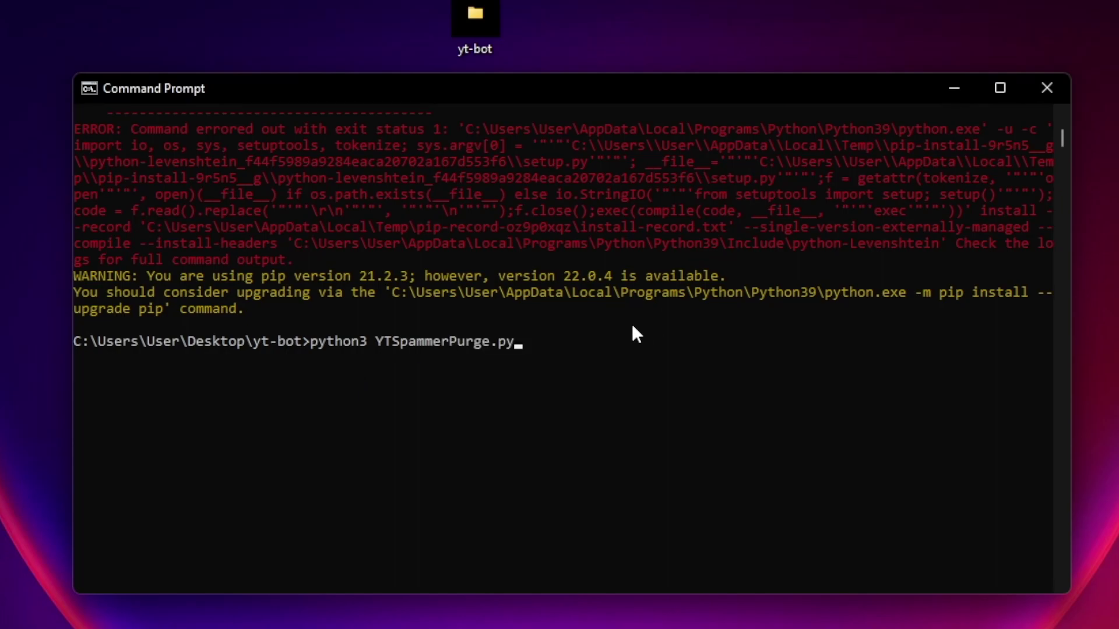
left_click_drag(510, 344, 313, 348)
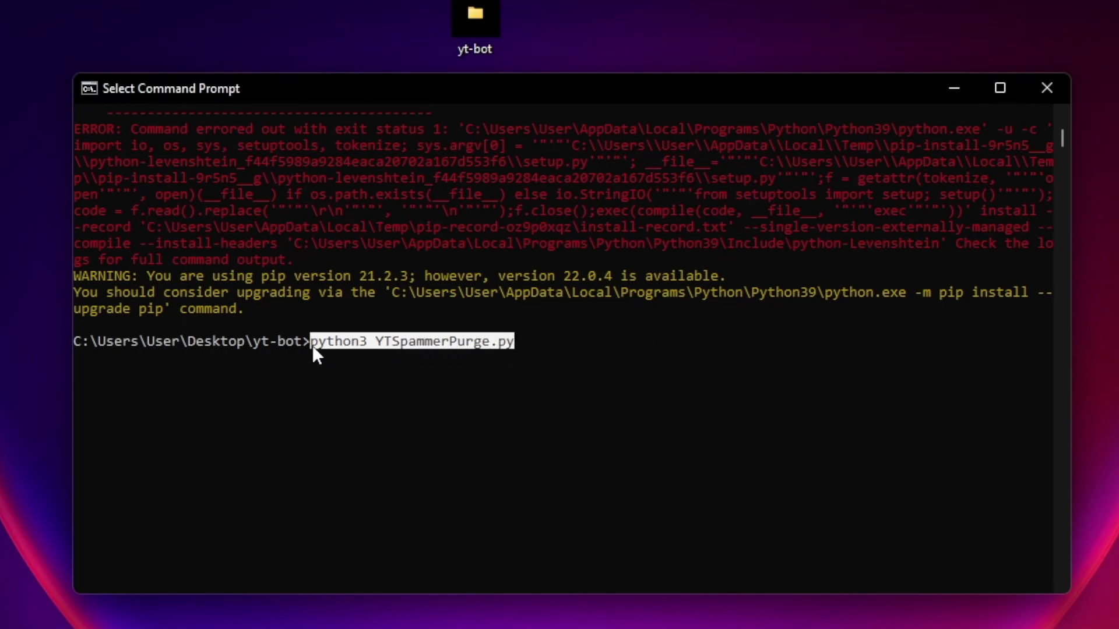
right_click(312, 345)
key("Return")
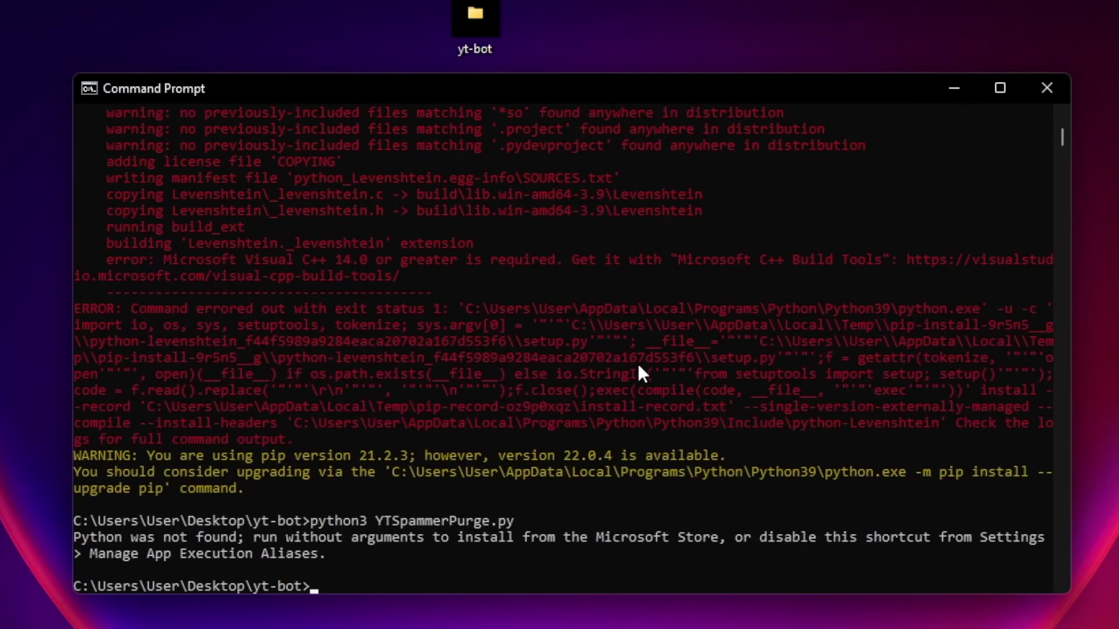
scroll(328, 572, "down", 4)
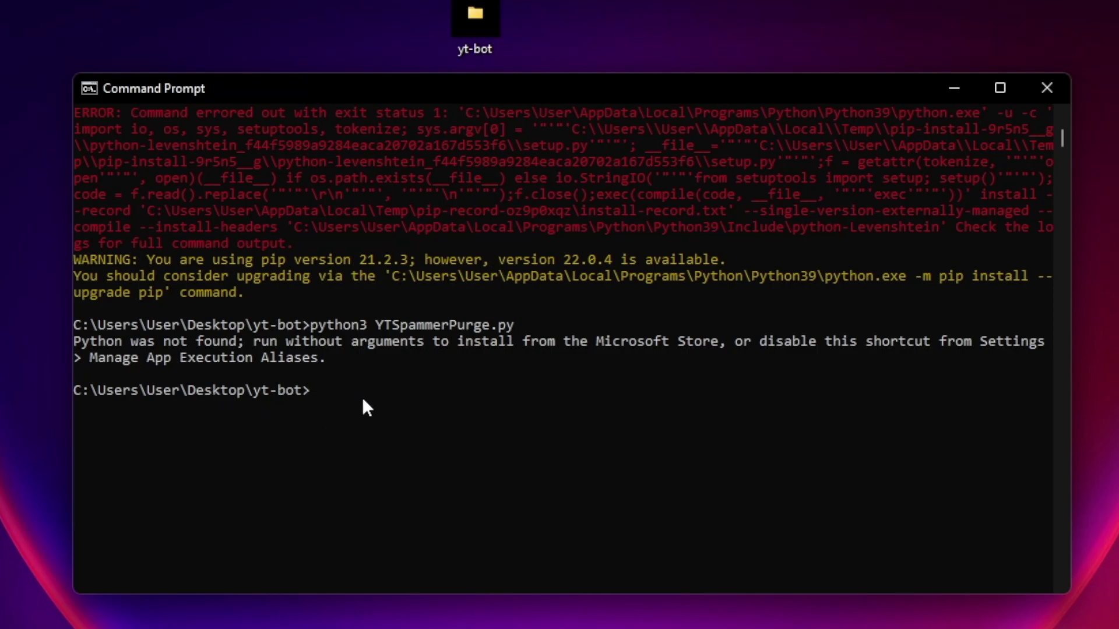
left_click(437, 307)
left_click_drag(328, 390, 133, 194)
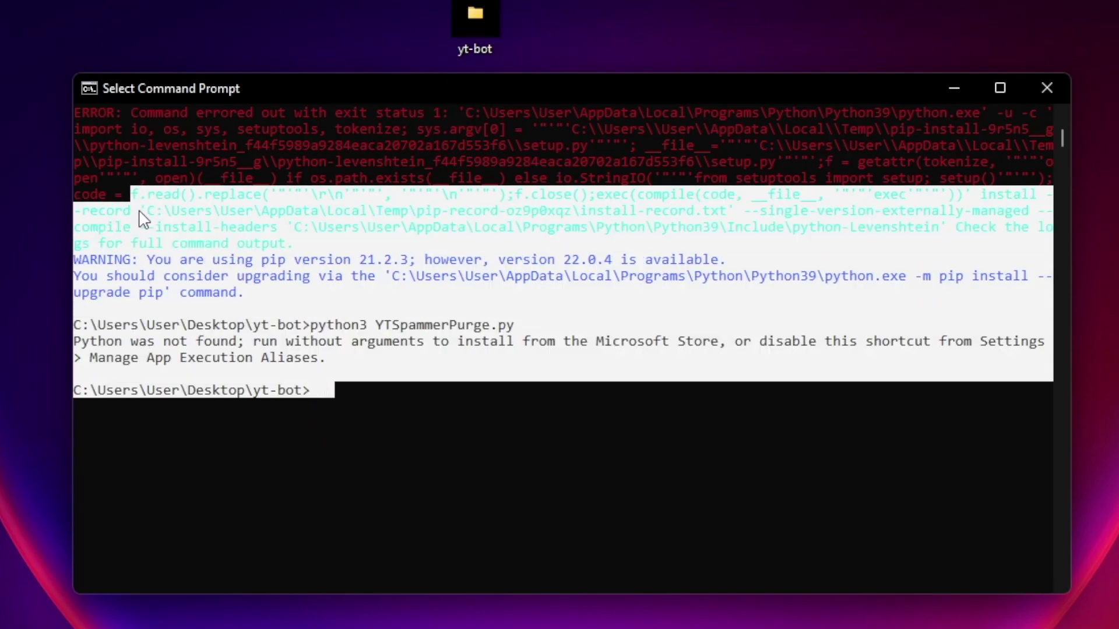
left_click(167, 277)
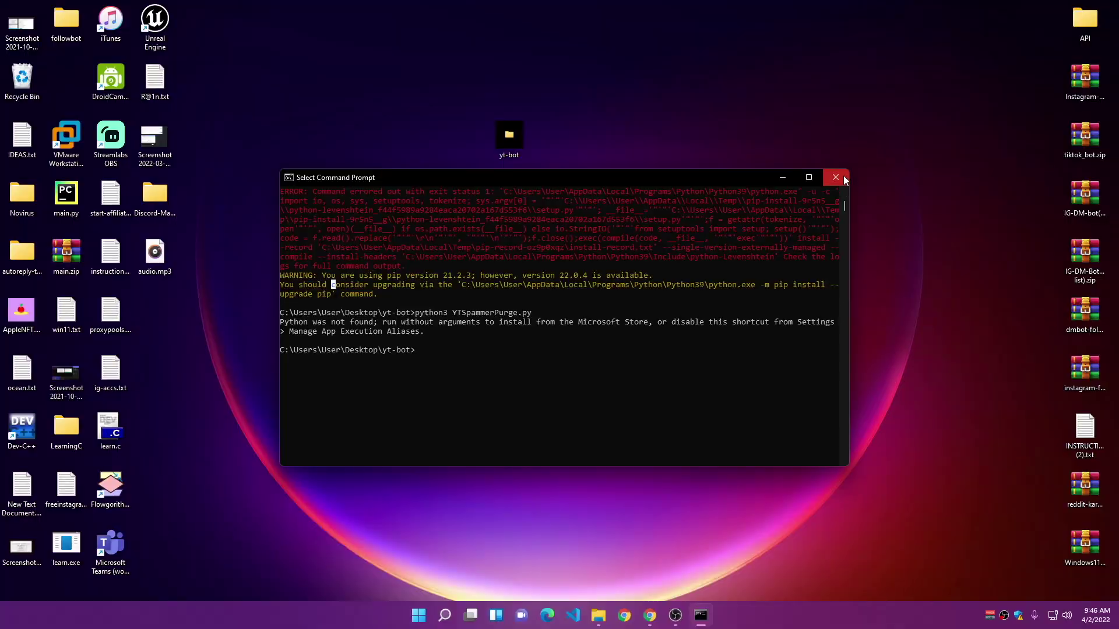
Step: Close the Command Prompt and open the GitHub repository's releases page in Chrome
left_click(835, 178)
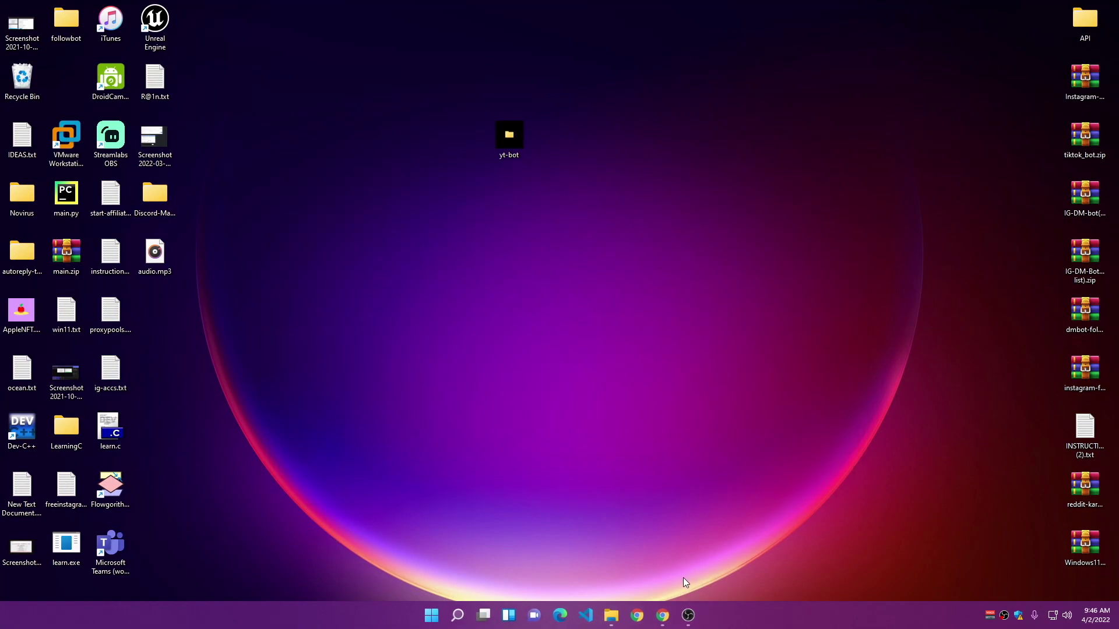
left_click(664, 615)
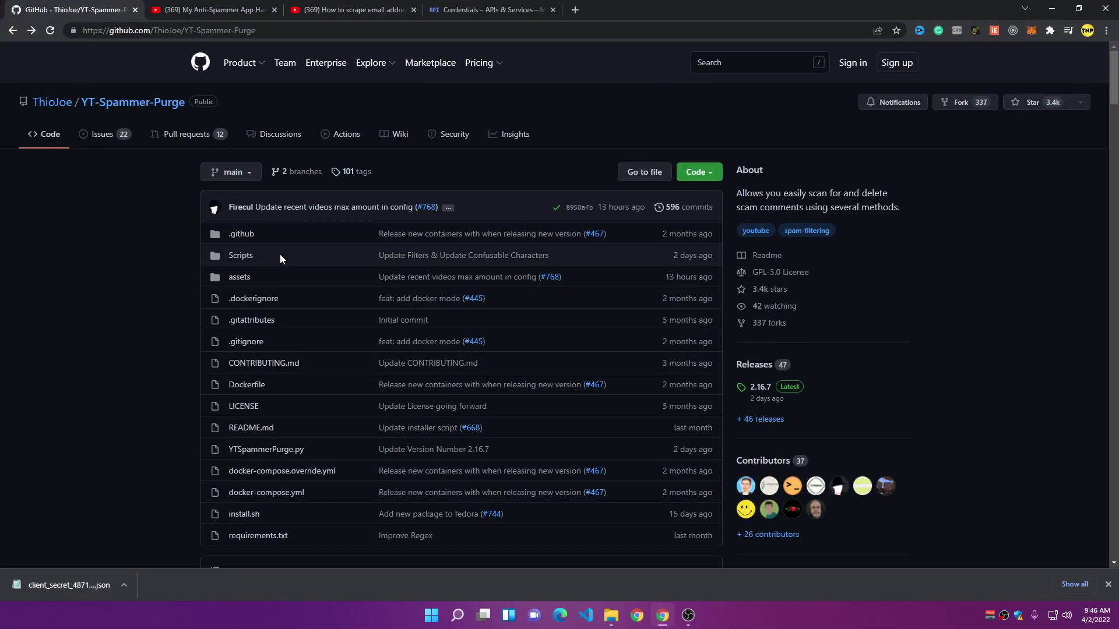
scroll(503, 324, "down", 1)
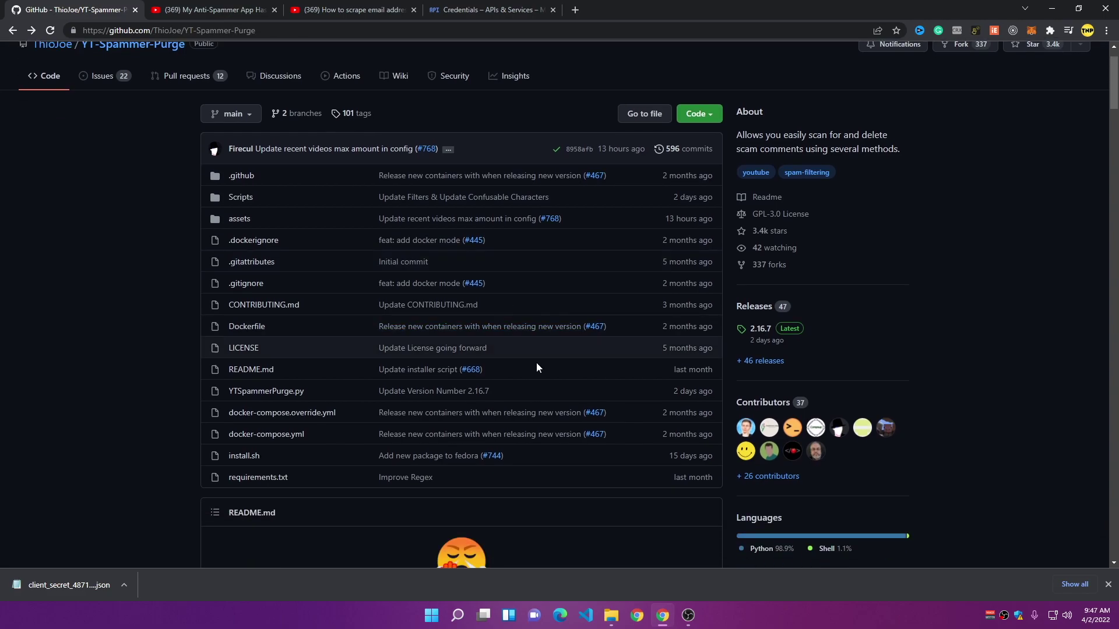
left_click(760, 306)
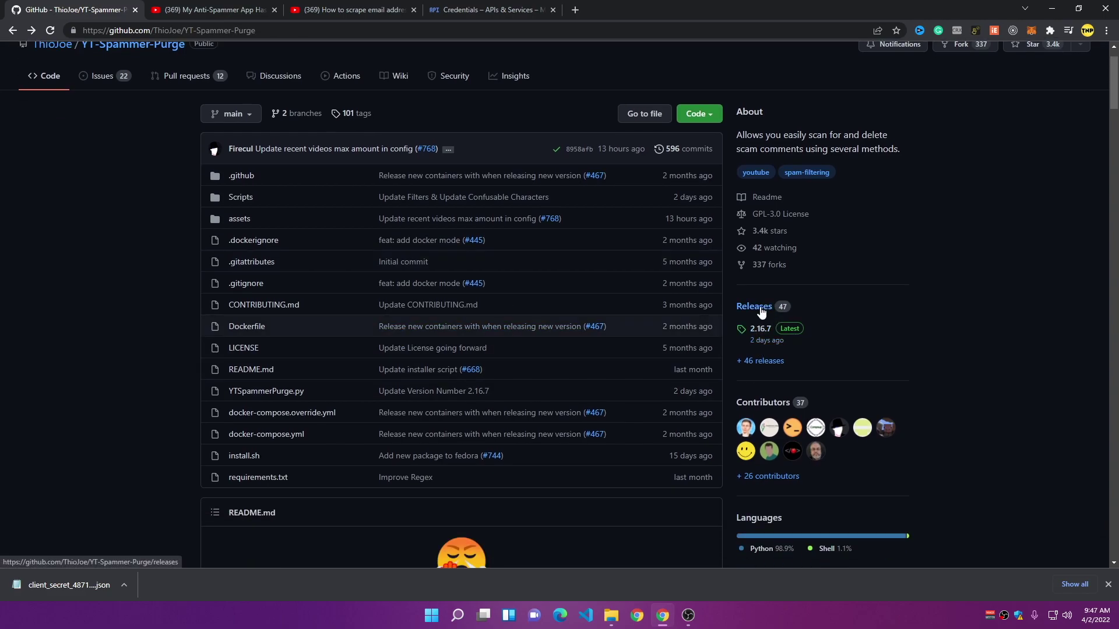
scroll(396, 256, "down", 1)
scroll(388, 251, "up", 1)
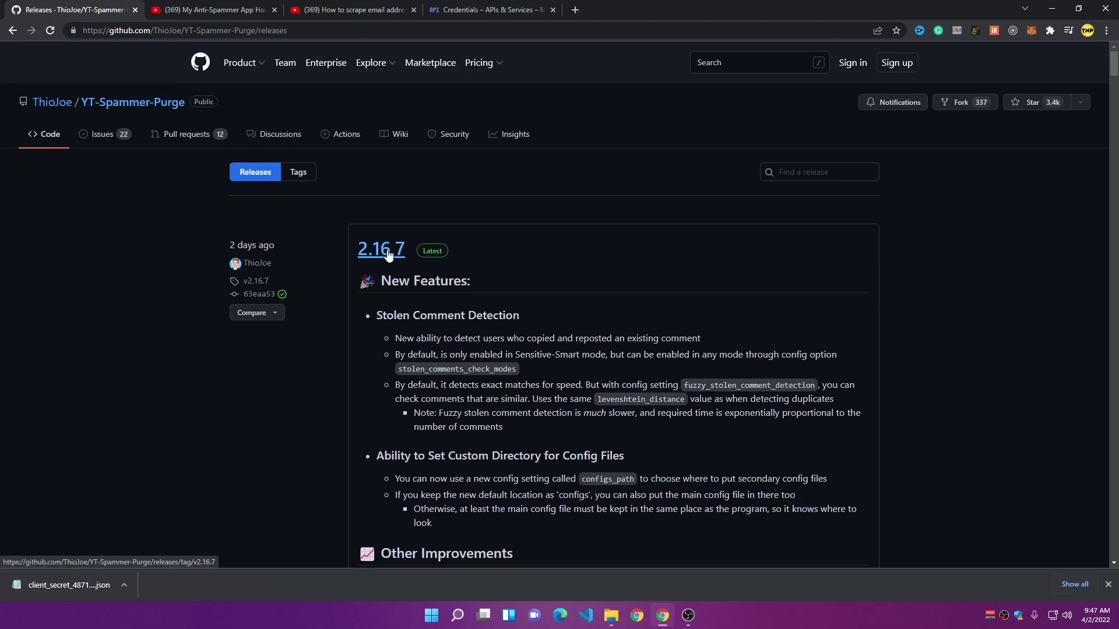
Step: Download YTSpammerPurge.2.16.7.exe from the 2.16.7 release, then minimise the browser
left_click(385, 251)
scroll(426, 376, "down", 18)
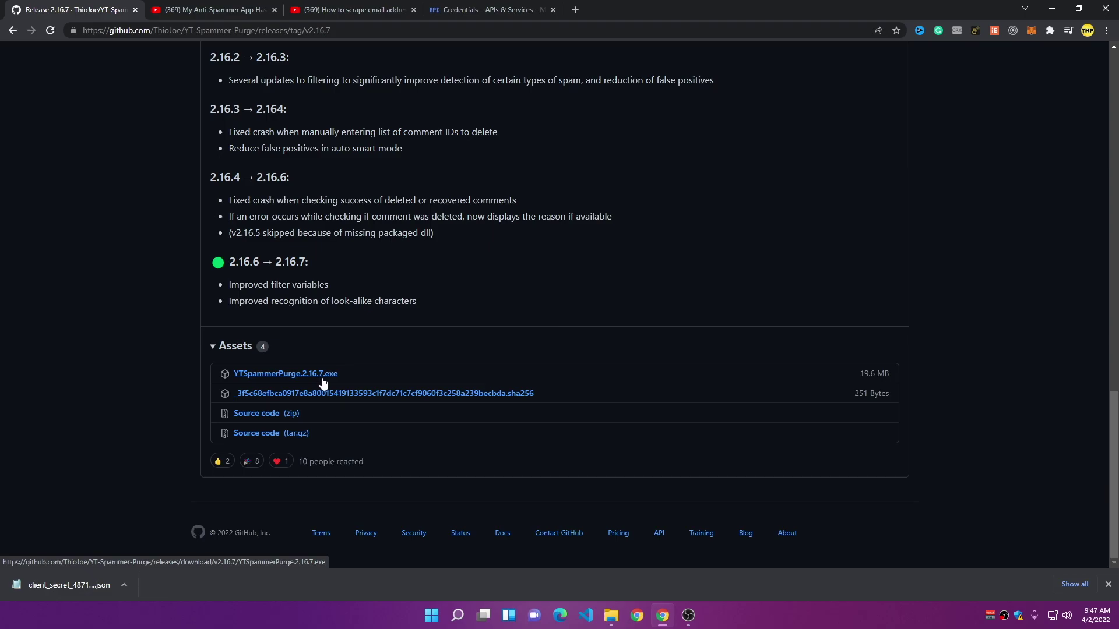
left_click(296, 378)
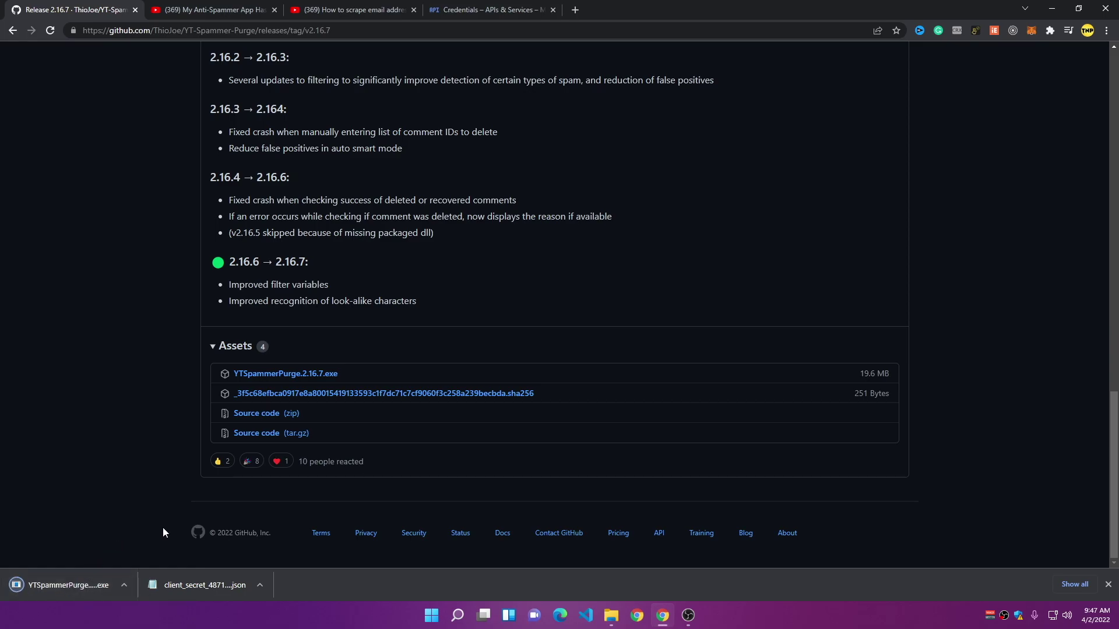
left_click(662, 615)
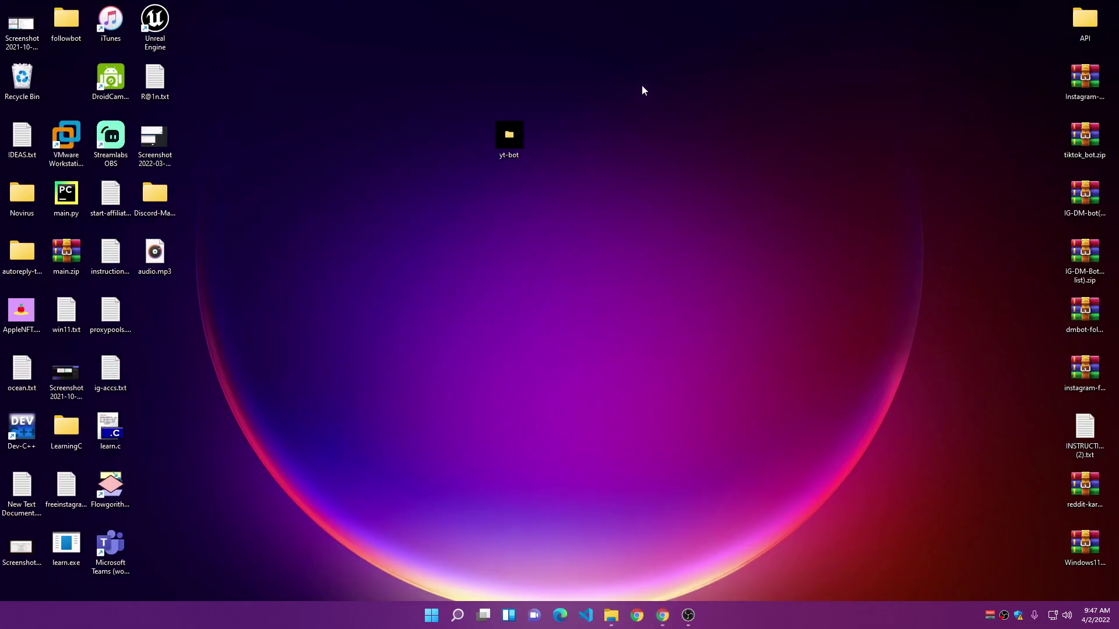
Step: Create a new desktop folder named bot
right_click(657, 92)
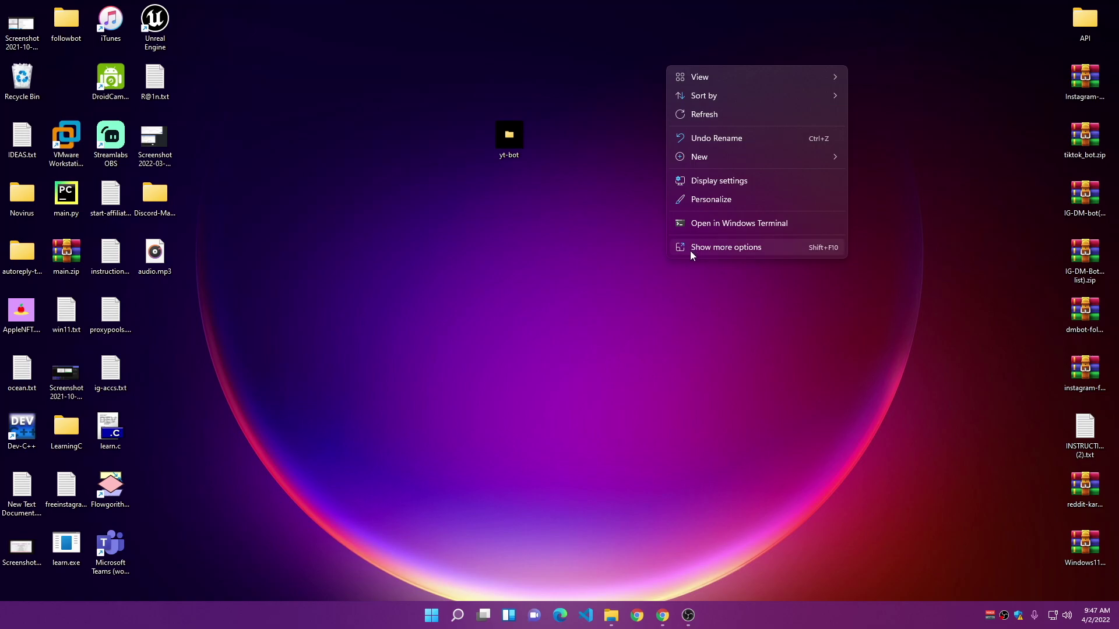
mouse_move(709, 158)
left_click(916, 156)
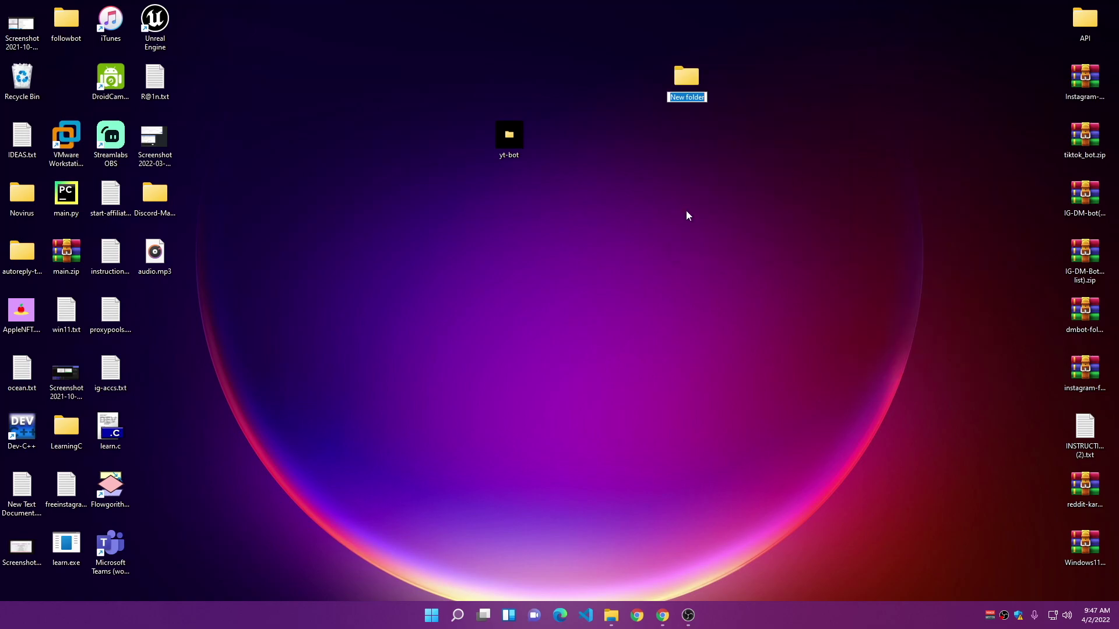
type("bot")
key("Return")
key("Return")
Step: Select client_secrets.json in the yt-bot folder and rearrange the Explorer windows
left_click_drag(585, 127, 542, 183)
double_click(509, 135)
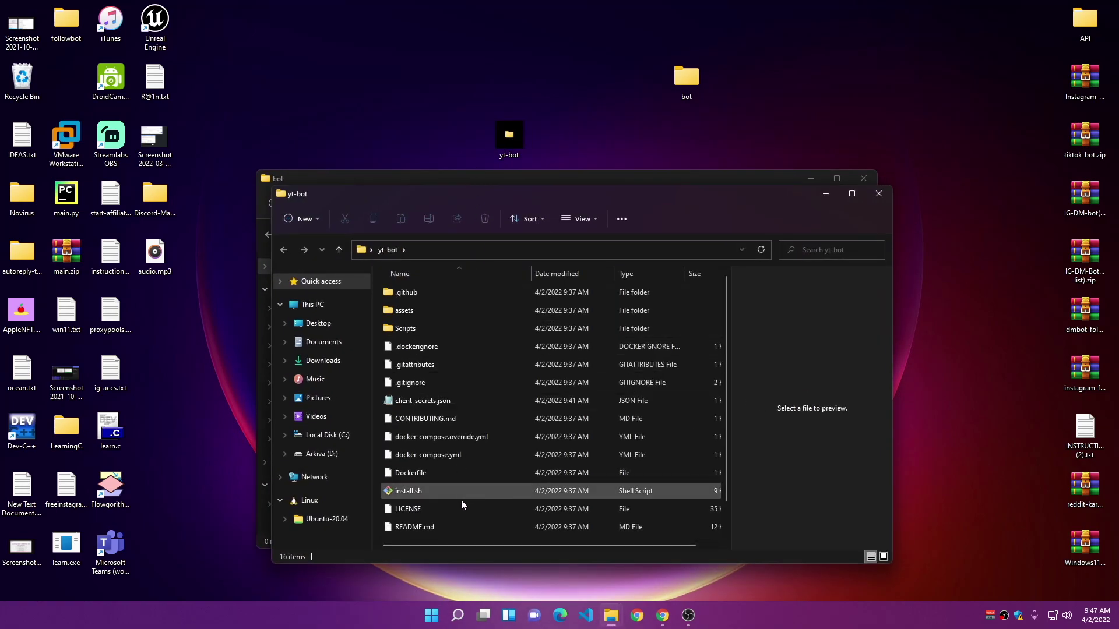
scroll(443, 495, "down", 1)
left_click(427, 370)
left_click(879, 194)
left_click_drag(507, 177, 559, 54)
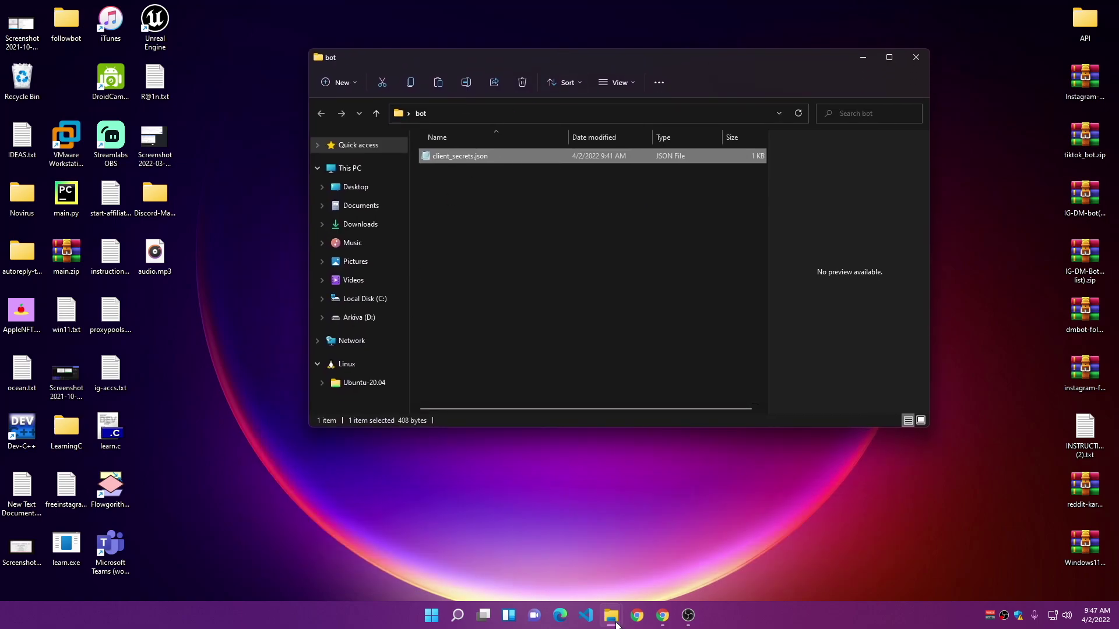
Step: Put YTSpammerPurge.2.16.7.exe from Downloads into the bot folder
mouse_move(617, 625)
left_click(565, 559)
left_click(51, 171)
left_click(182, 119)
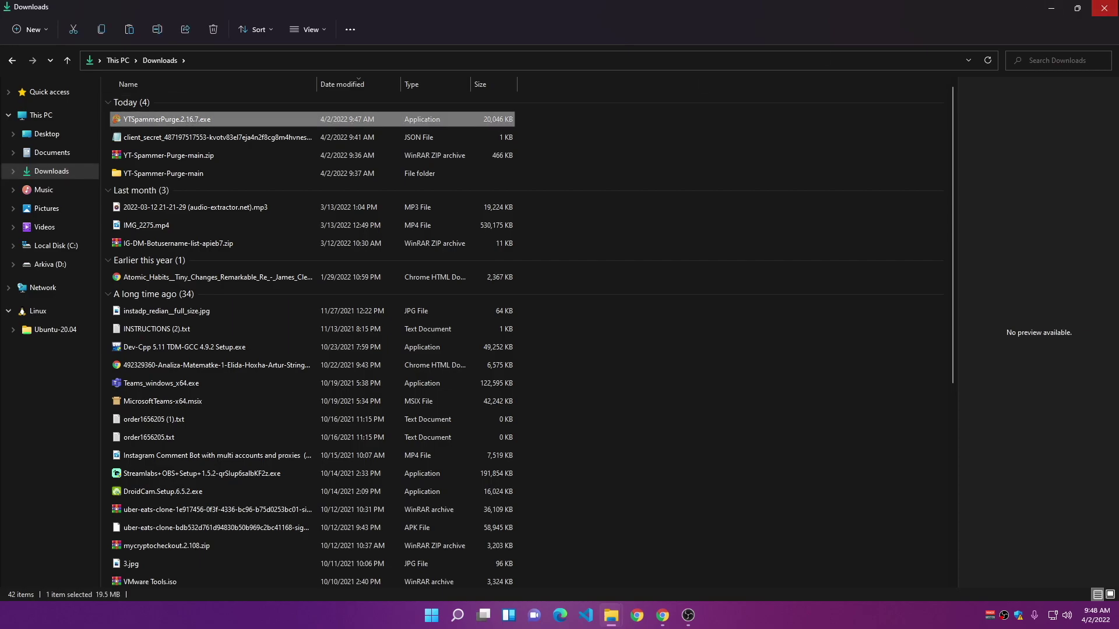
left_click(1105, 7)
key("ctrl+v")
Step: Launch YTSpammerPurge.2.16.7.exe from the bot folder and move its console aside
left_click_drag(481, 243, 478, 213)
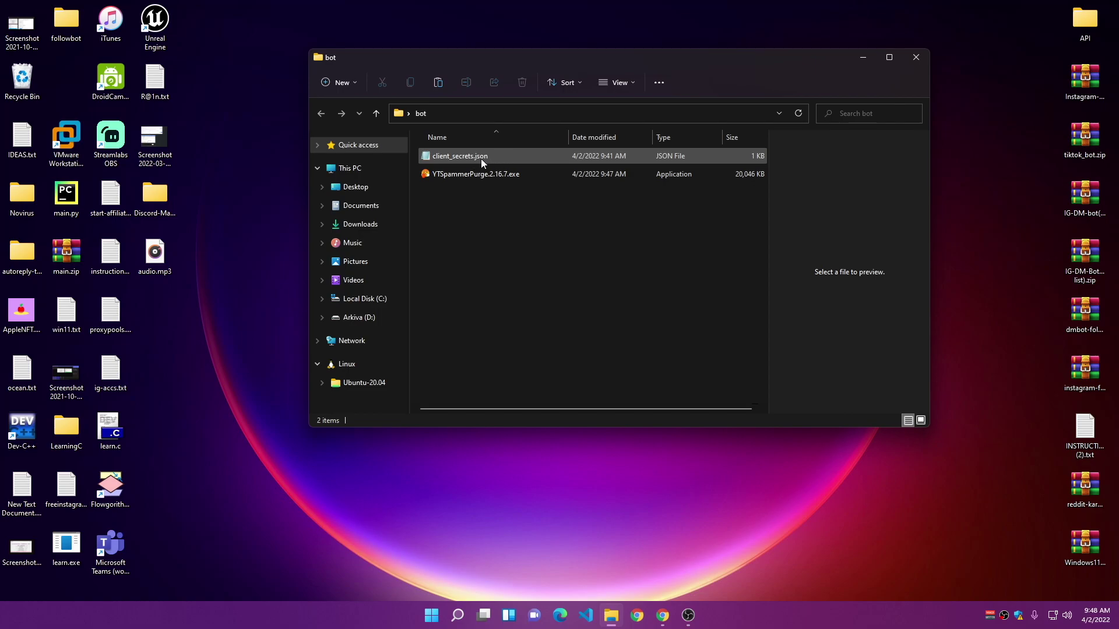
left_click(464, 177)
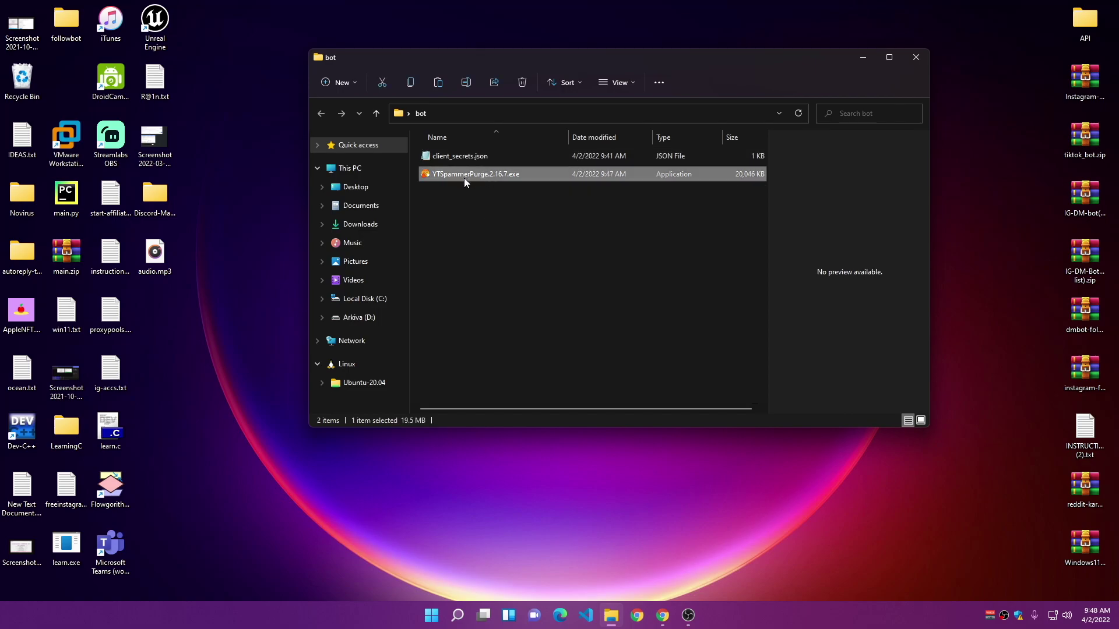
double_click(488, 174)
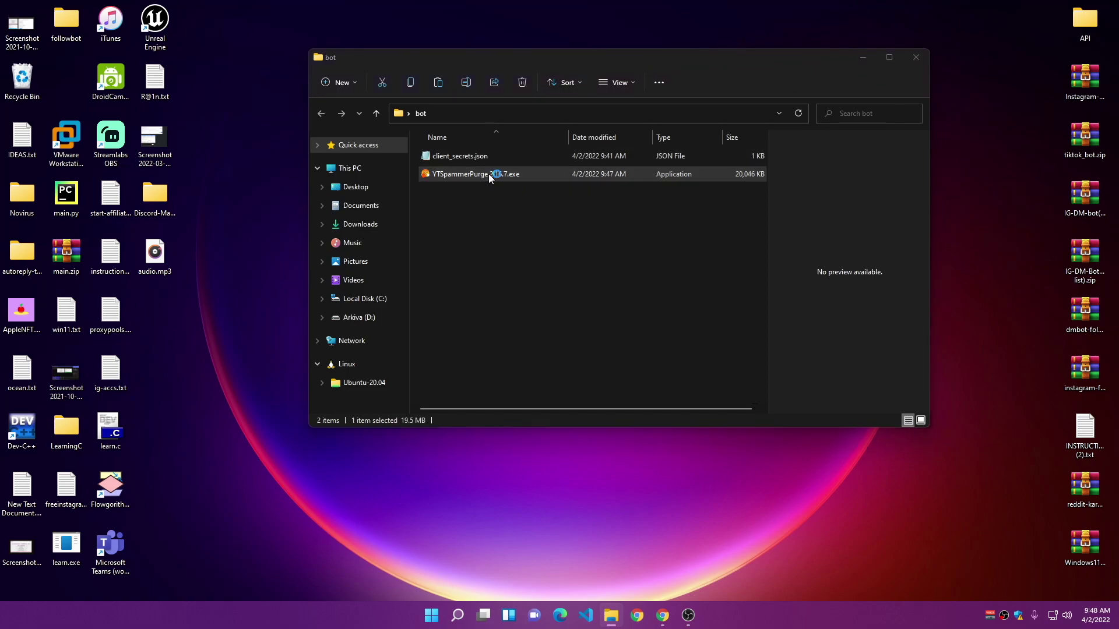
left_click_drag(265, 70, 579, 206)
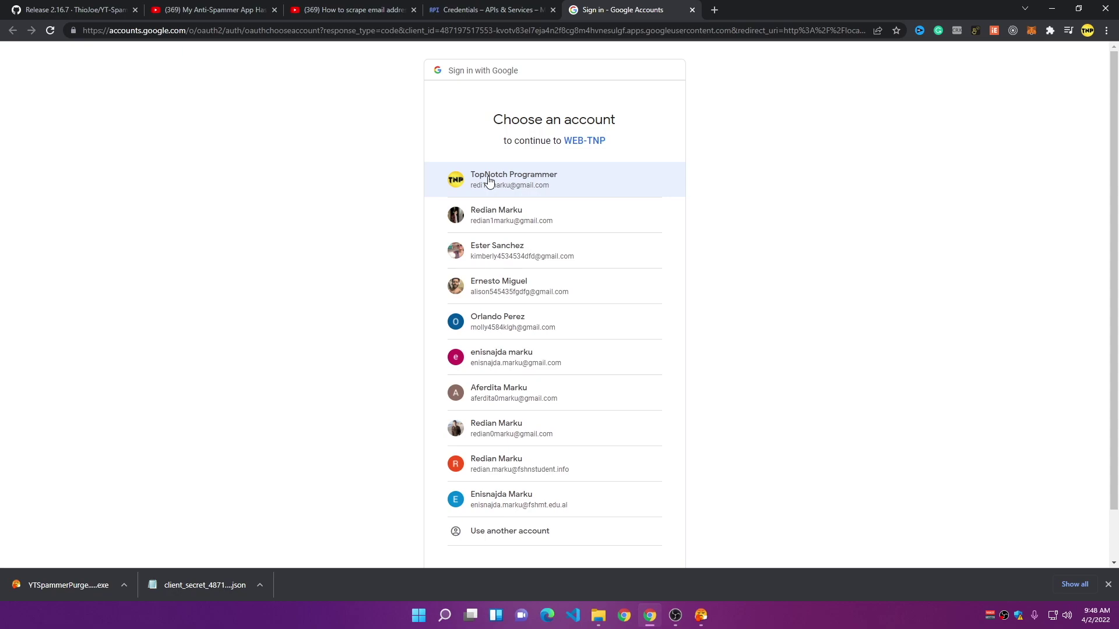
Step: Sign in with the channel's Google account and grant the unverified WEB-TNP app YouTube access
left_click(511, 180)
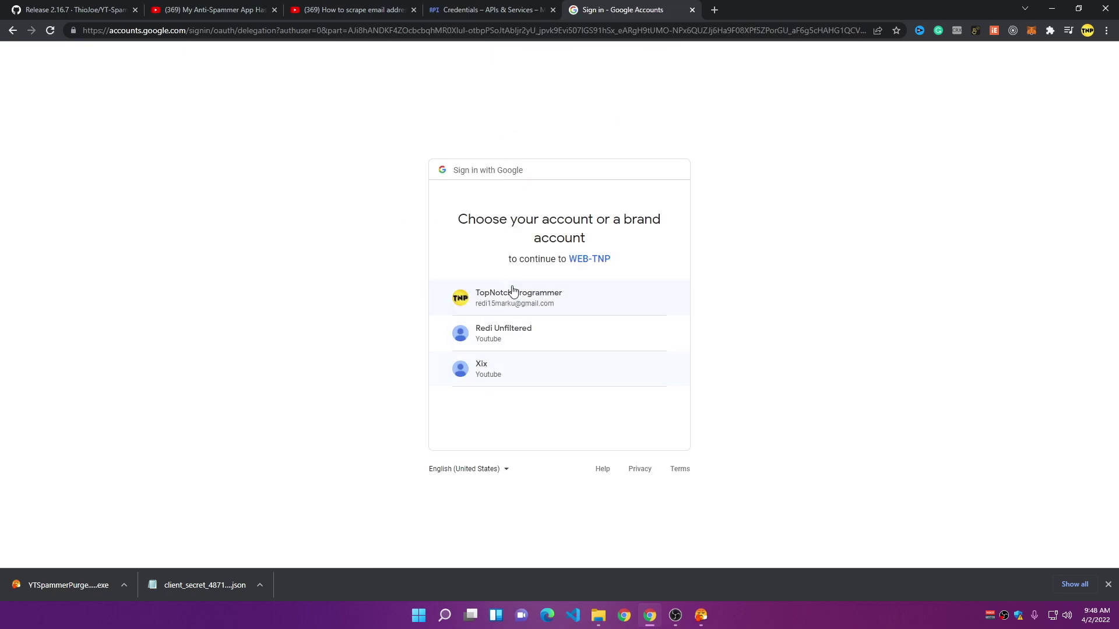
left_click(520, 302)
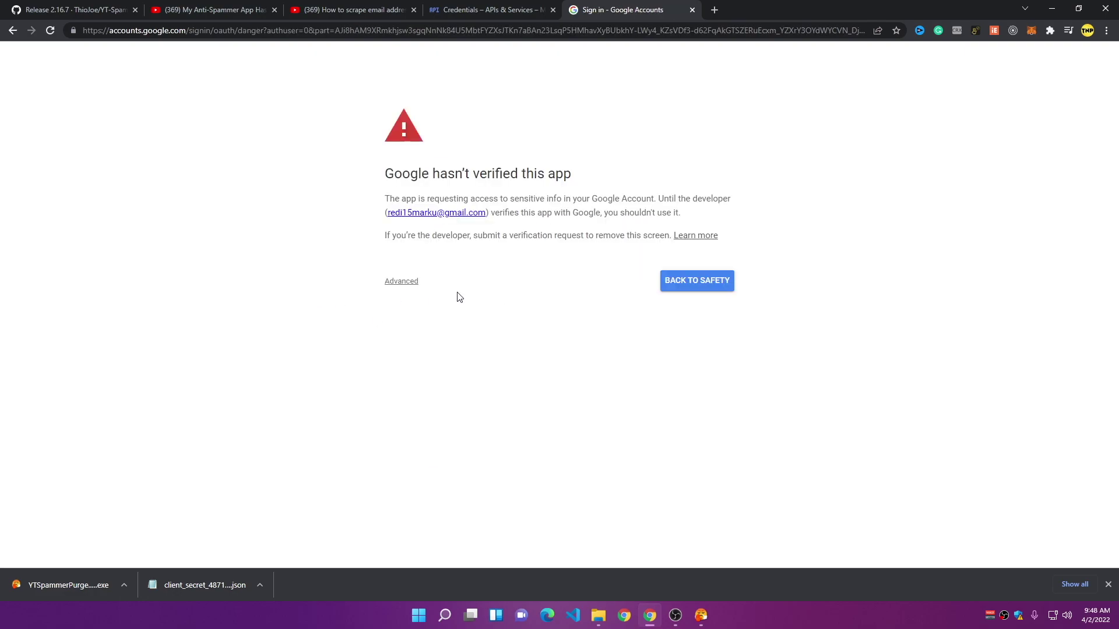
left_click(404, 282)
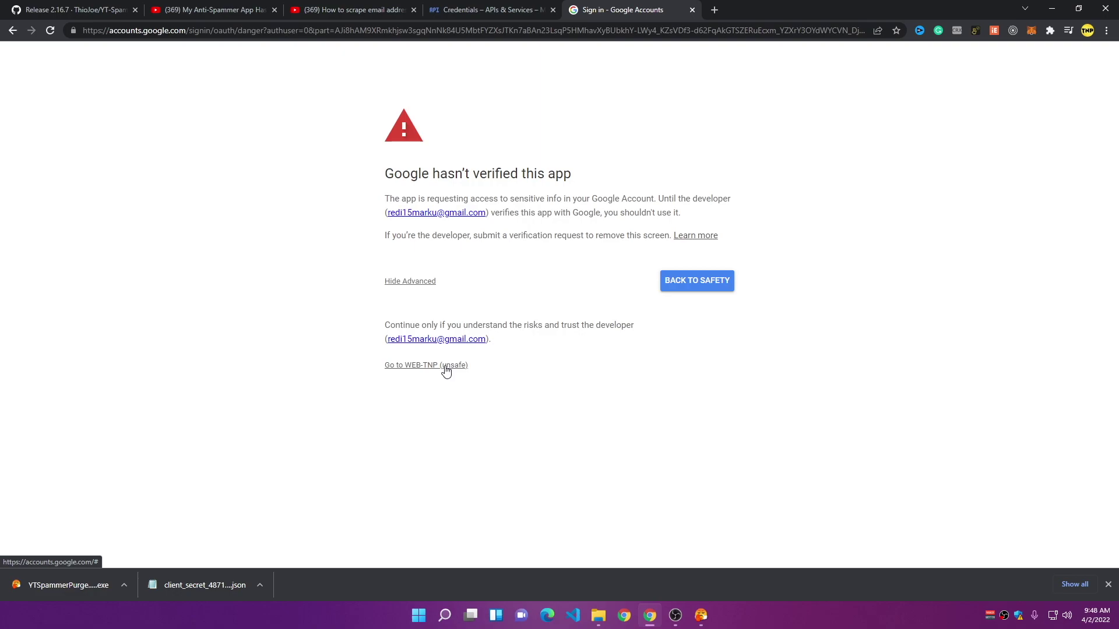
left_click(446, 366)
left_click(626, 454)
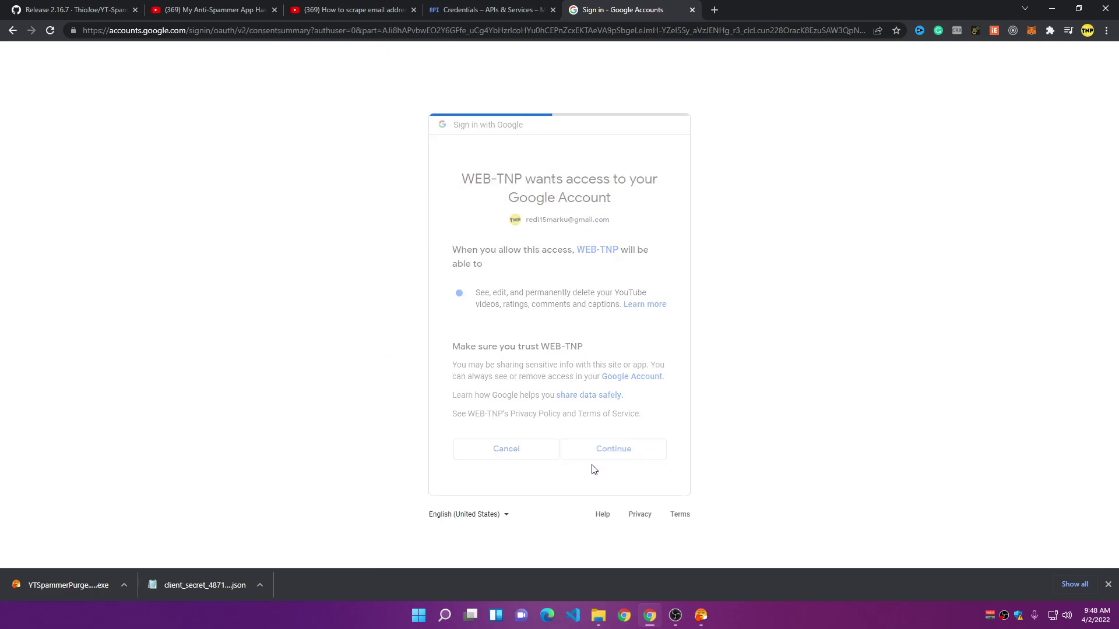
left_click_drag(3, 55, 279, 58)
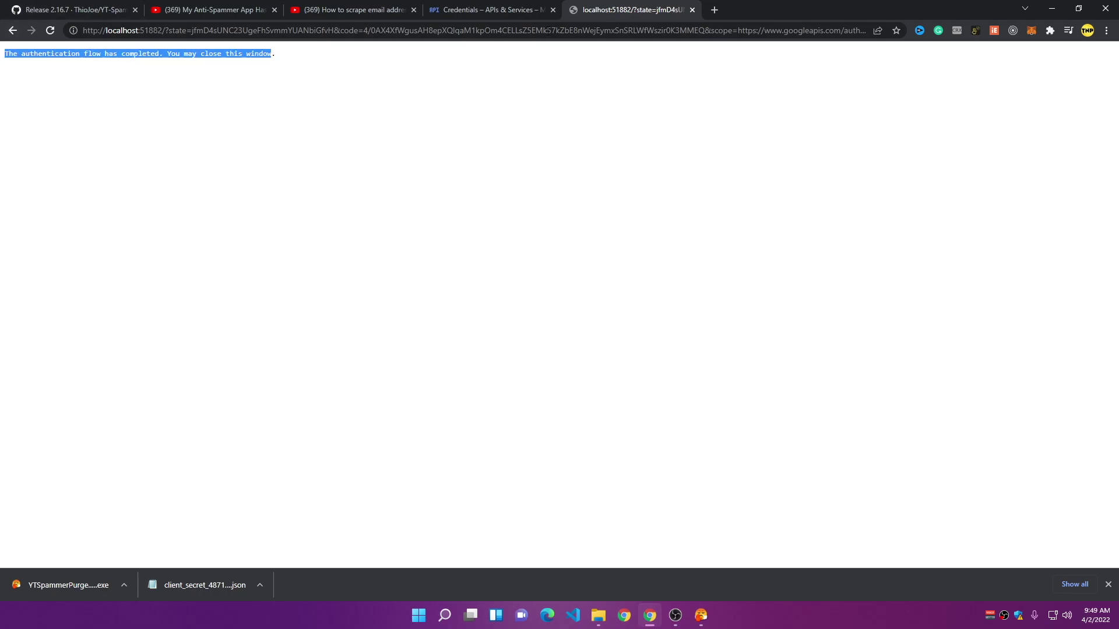
Step: Close the authentication page and bring the YT Spammer Purge console into view
left_click(693, 9)
left_click(1052, 8)
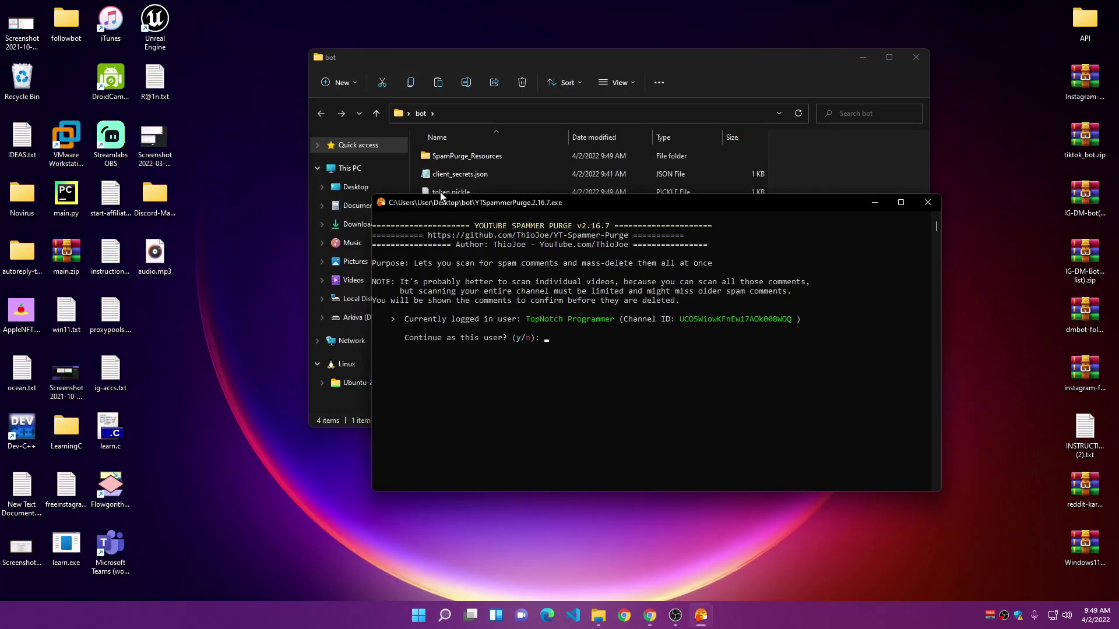
left_click_drag(606, 201, 550, 61)
left_click(869, 53)
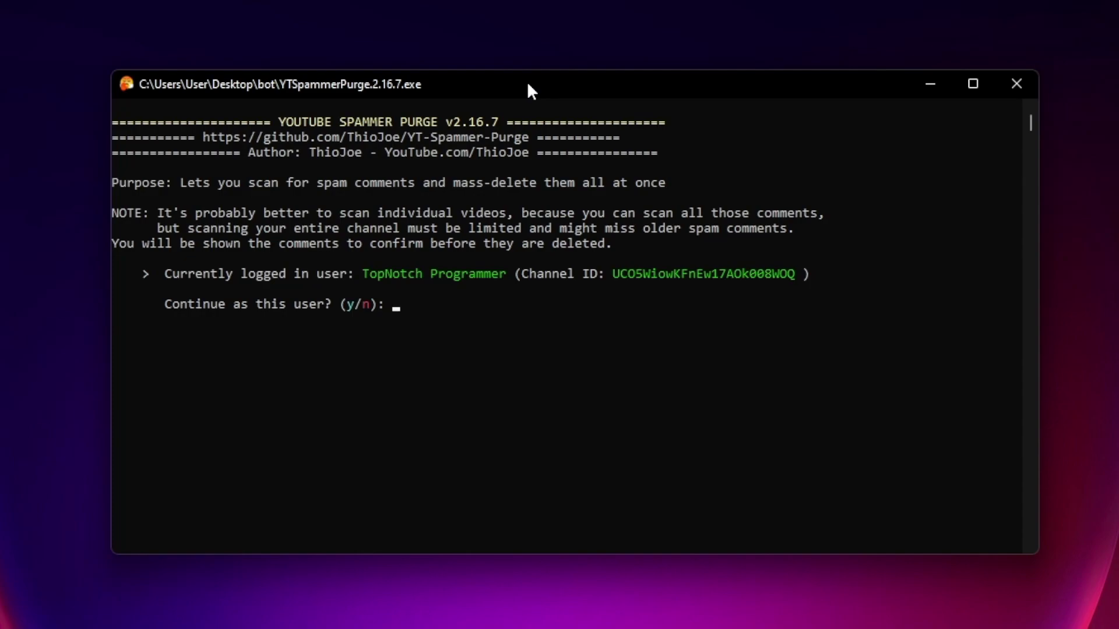
Step: Check the logged-in user name and channel ID, then answer y to continue
left_click_drag(365, 274, 499, 274)
left_click(415, 274)
left_click(639, 274)
double_click(672, 278)
left_click(396, 319)
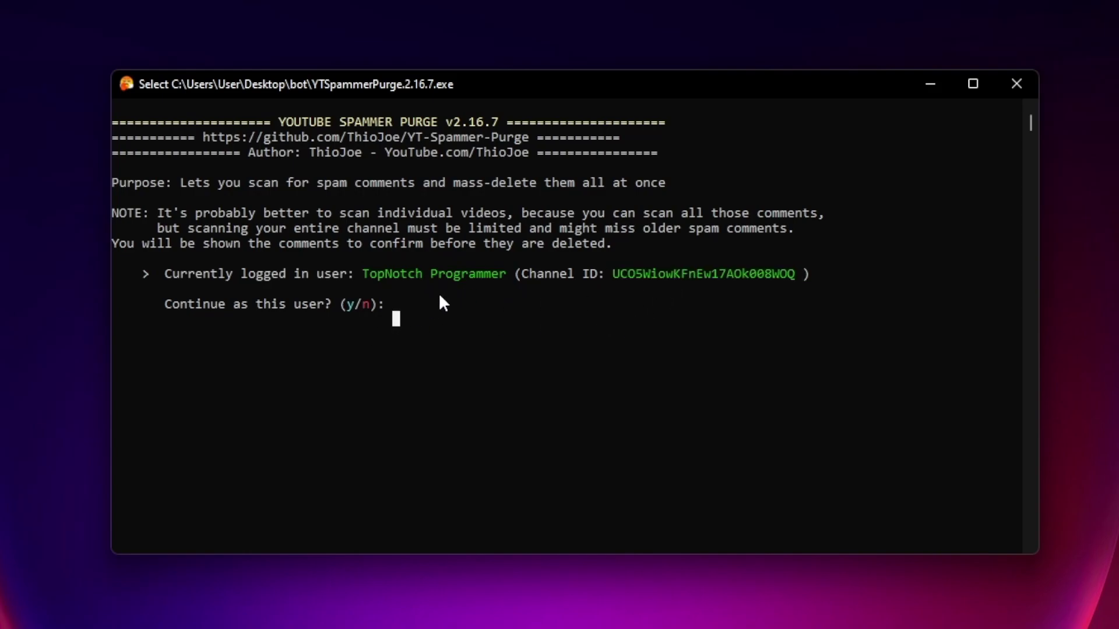
type("y")
key("Return")
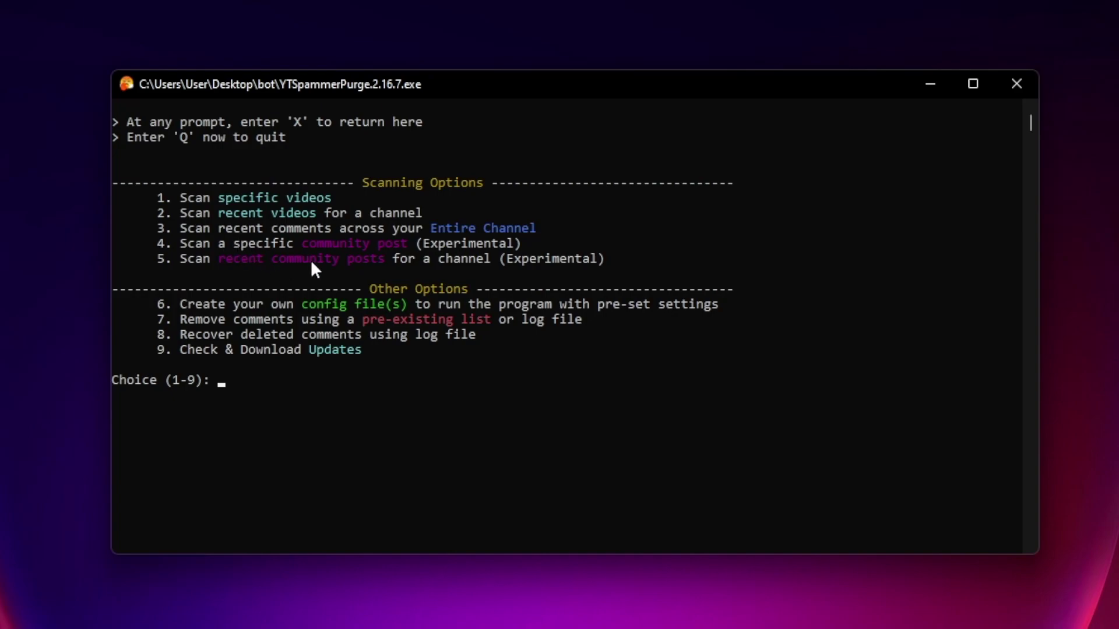
Step: Choose option 1, Scan specific videos, at the main menu
left_click(427, 229)
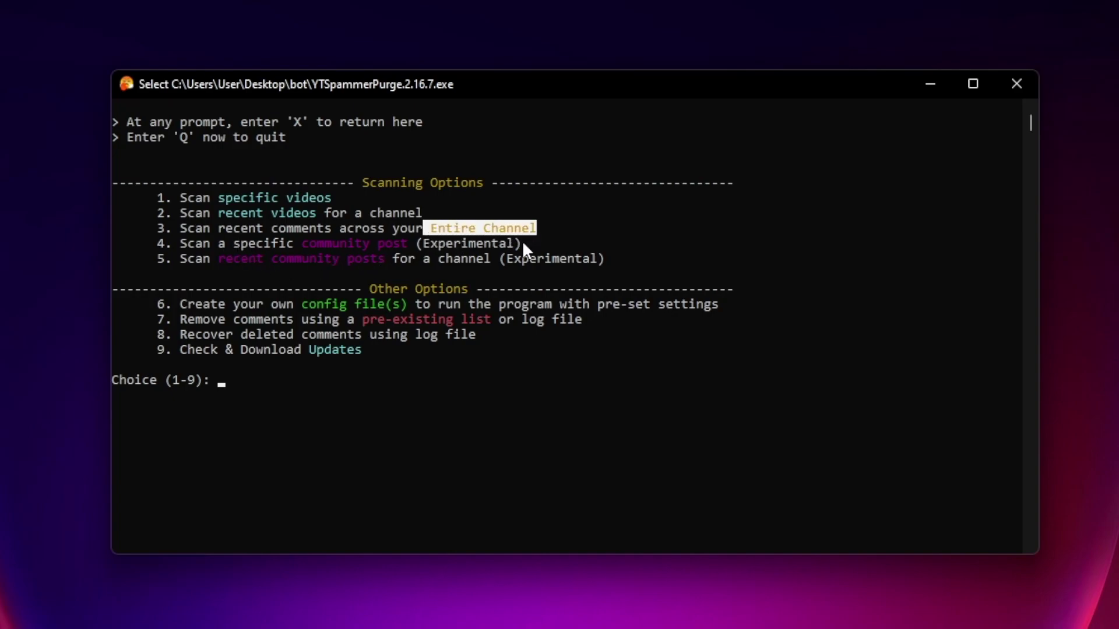
left_click(464, 244)
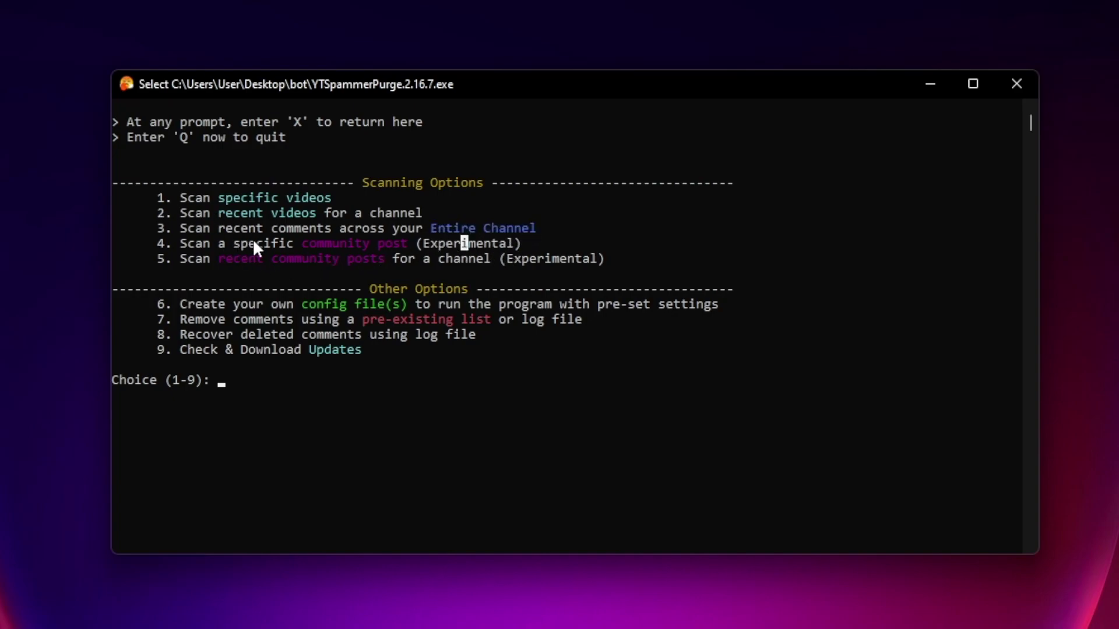
type("1`")
key("BackSpace")
key("Return")
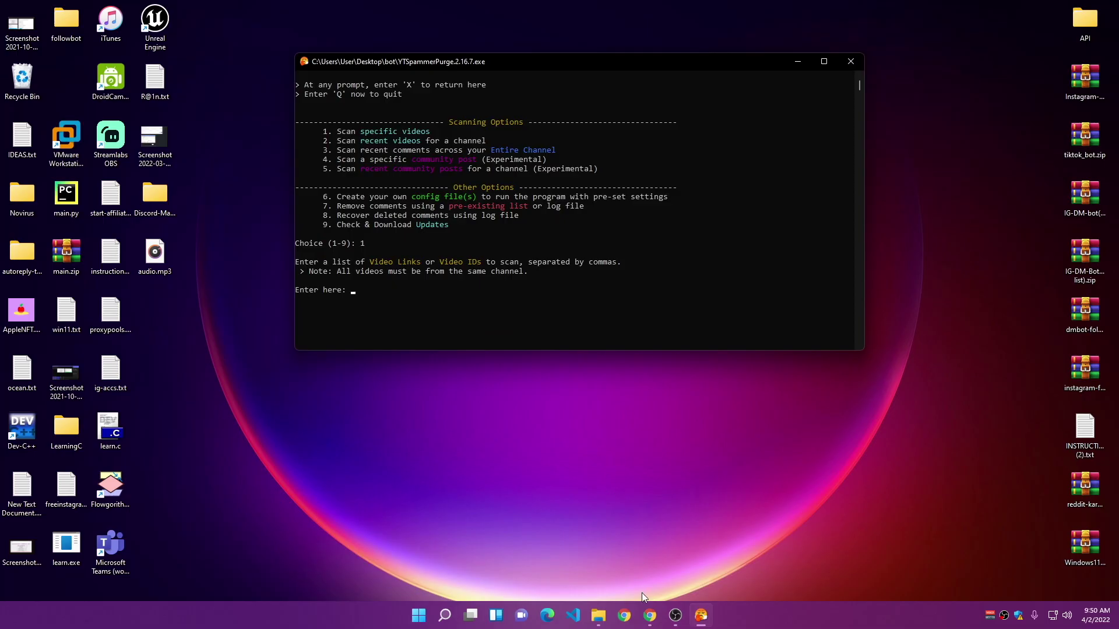
Step: Copy video ID TQmOs20A4j8 from the scrape-email video's address after removing &t=141s
left_click(650, 616)
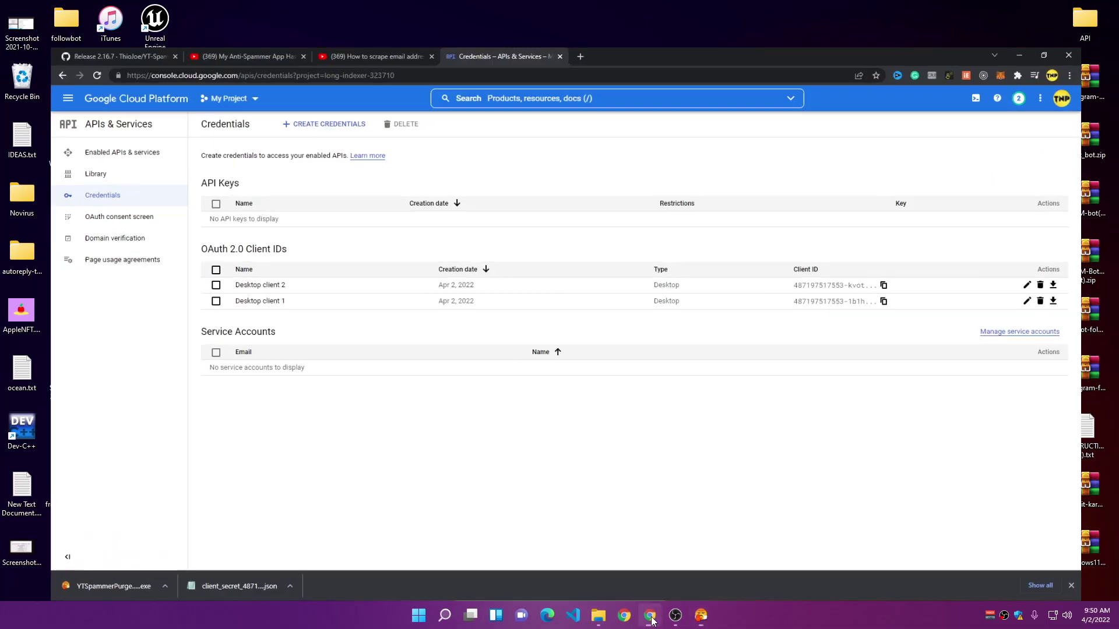
left_click(393, 5)
scroll(89, 464, "down", 2)
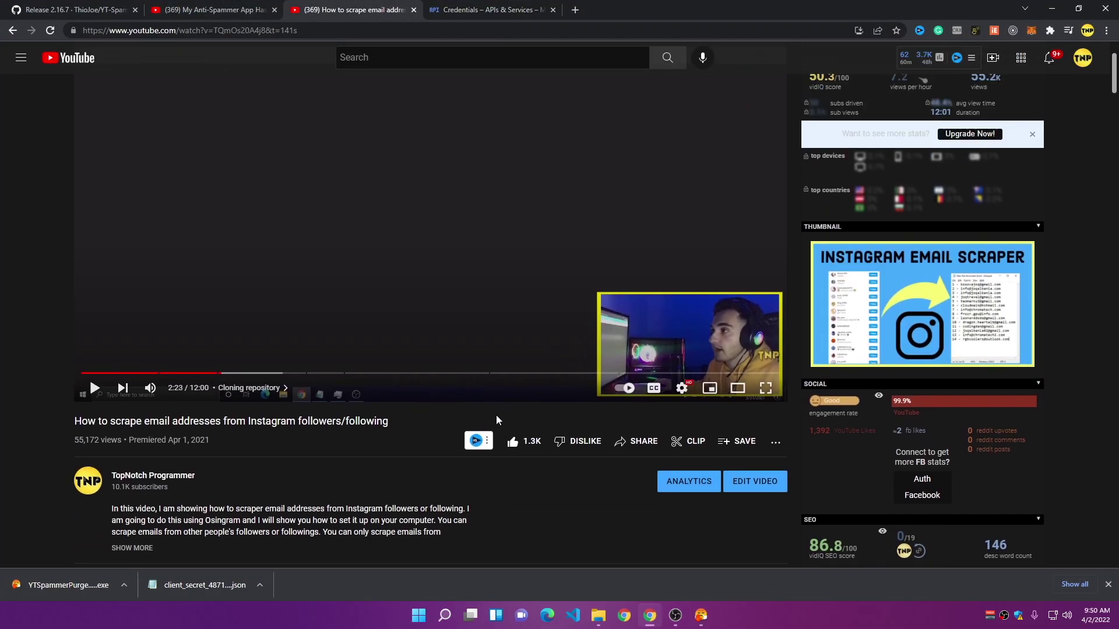
left_click_drag(512, 81, 649, 82)
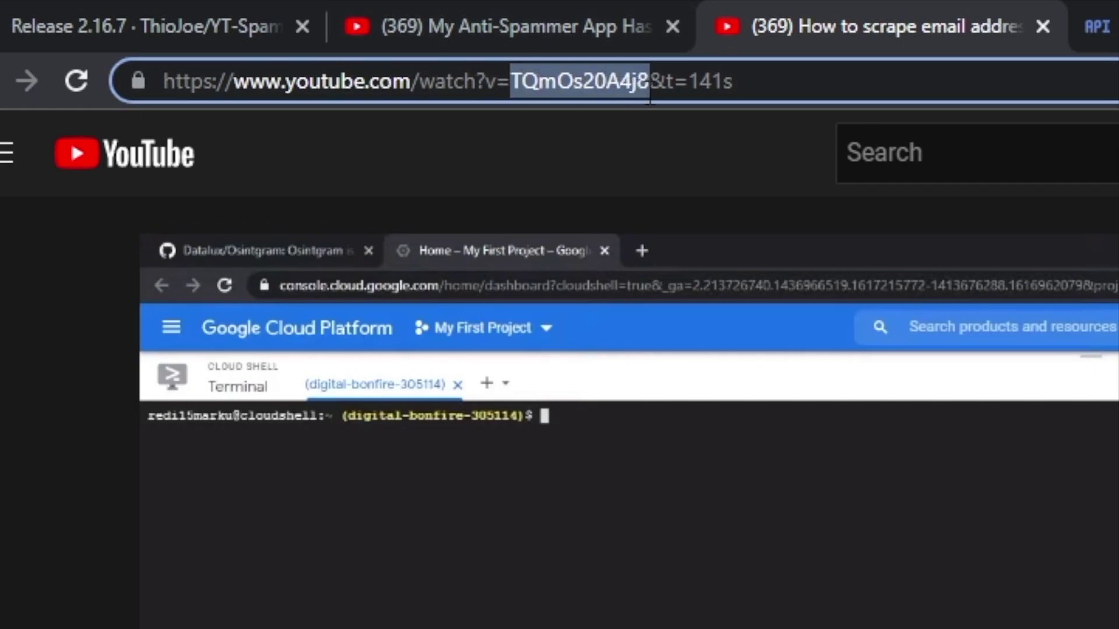
left_click(745, 82)
left_click_drag(745, 81, 534, 87)
key("BackSpace")
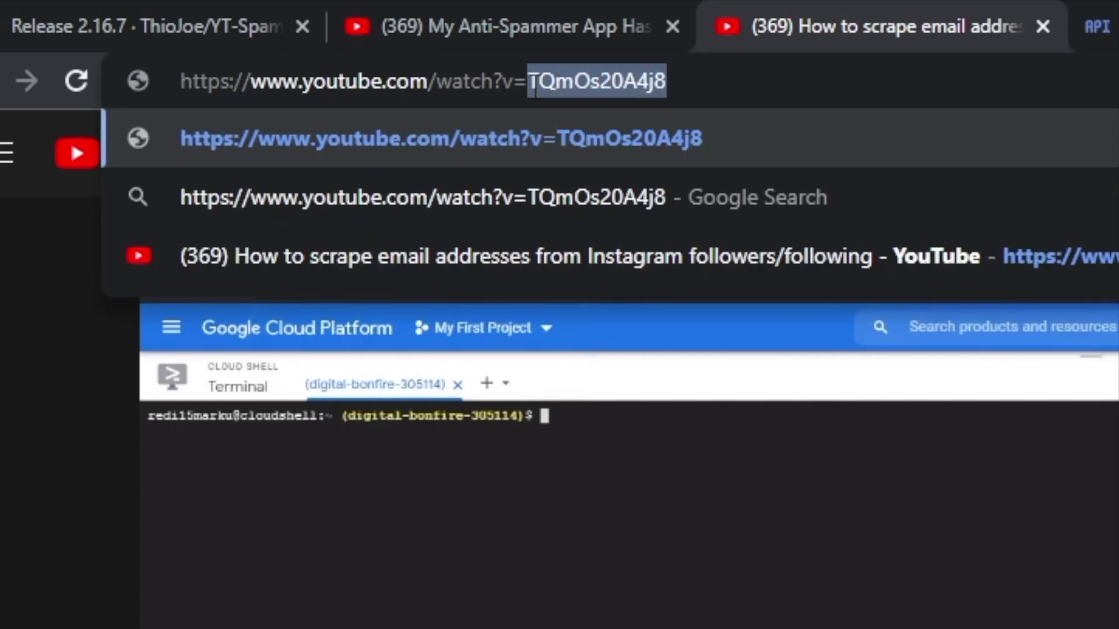
right_click(592, 79)
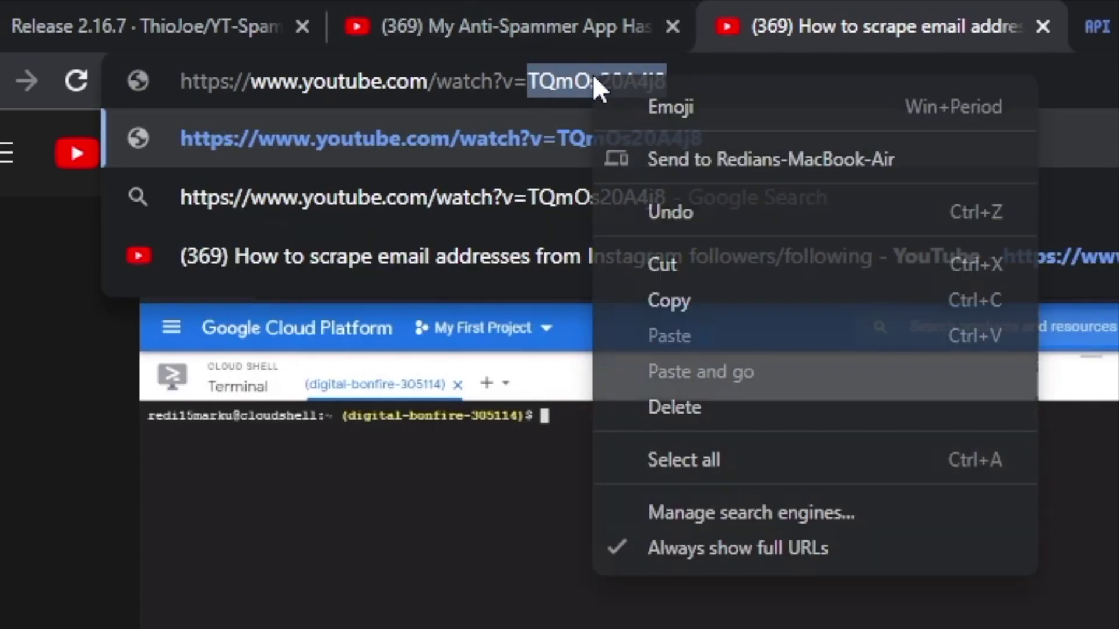
left_click(681, 300)
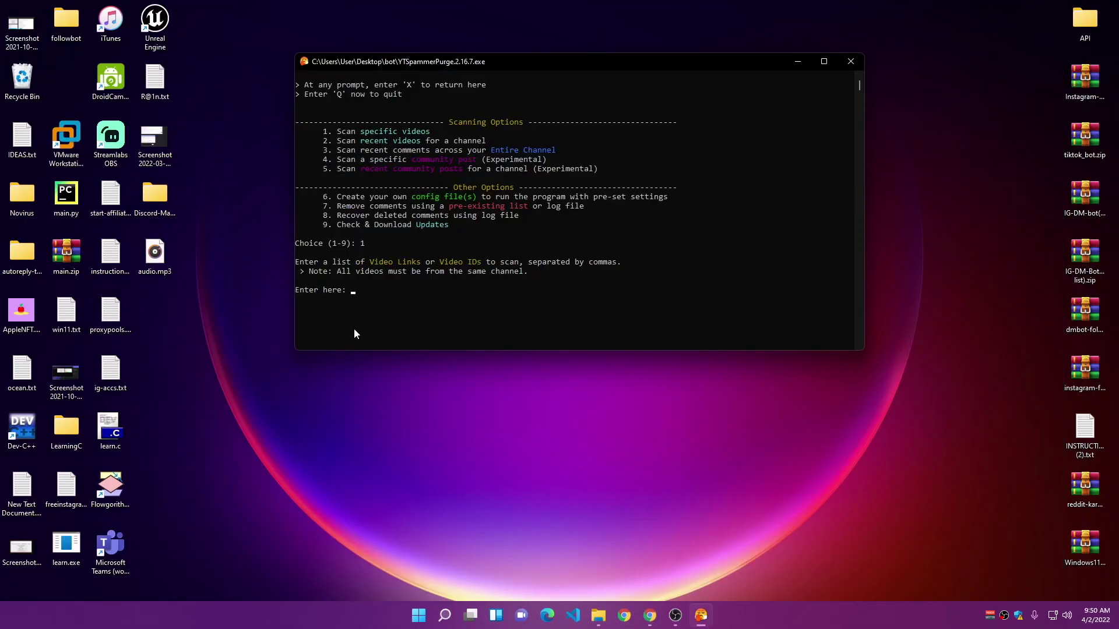
Step: Submit video ID TQmOs20A4j8 at the prompt and review the chosen video's title
right_click(372, 298)
key("Return")
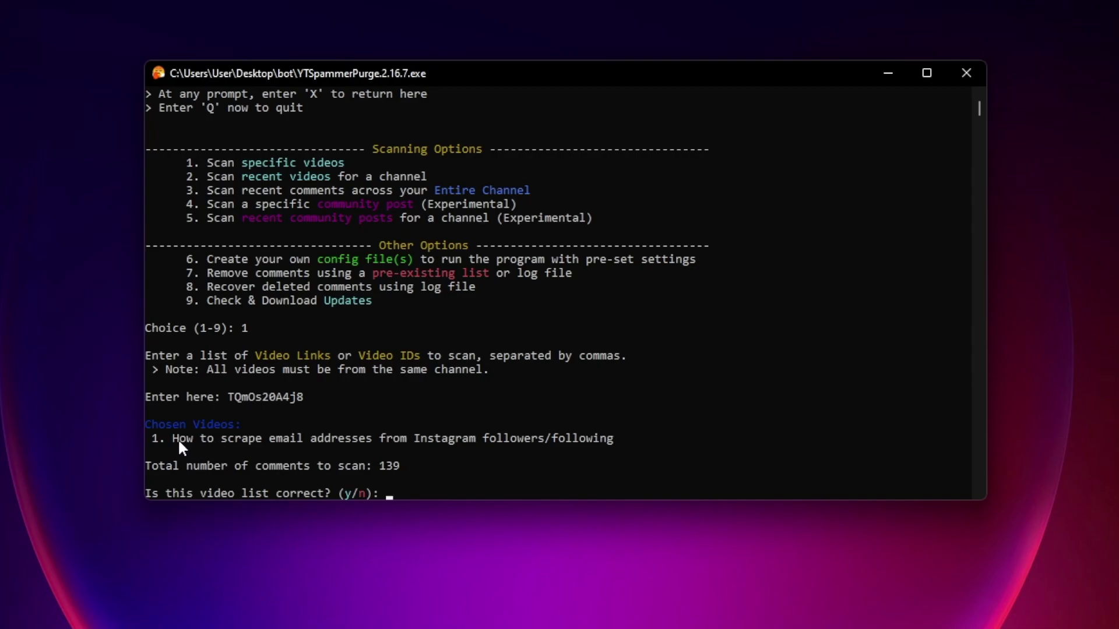
left_click_drag(179, 438, 225, 439)
left_click_drag(428, 439, 605, 436)
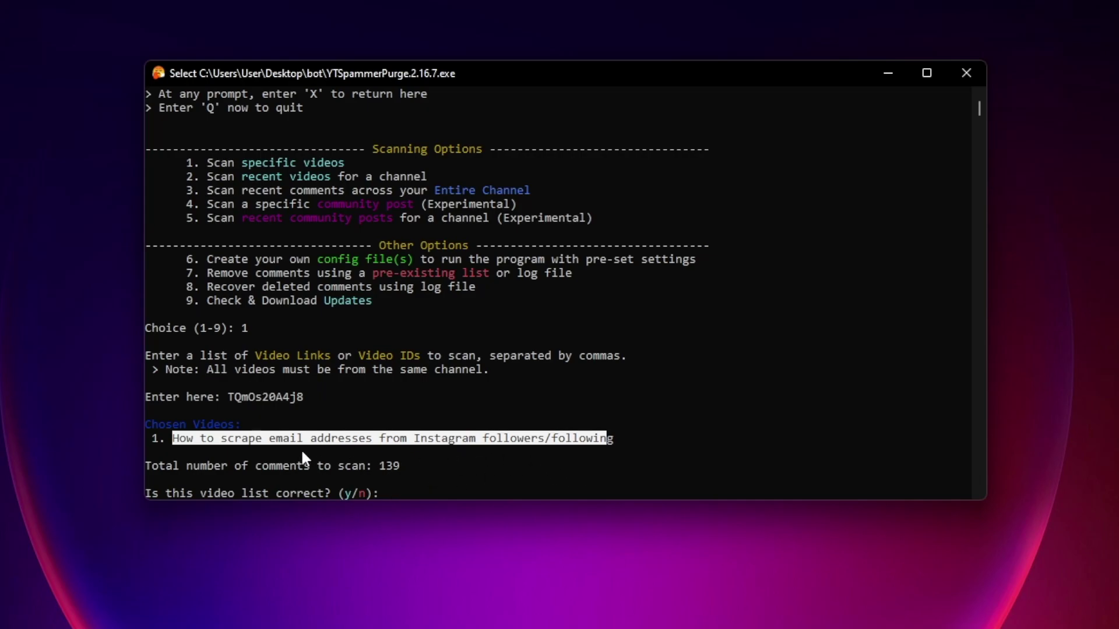
left_click(172, 467)
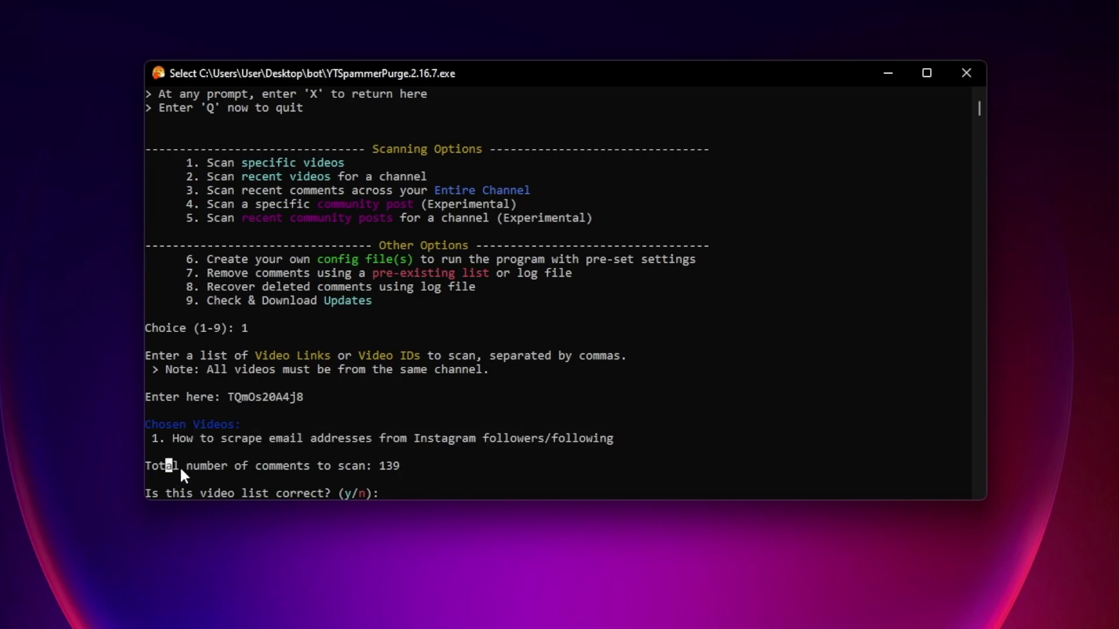
left_click(382, 467)
Step: Leave select mode and answer y to confirm the video list is correct
key("Escape")
type("y")
key("Return")
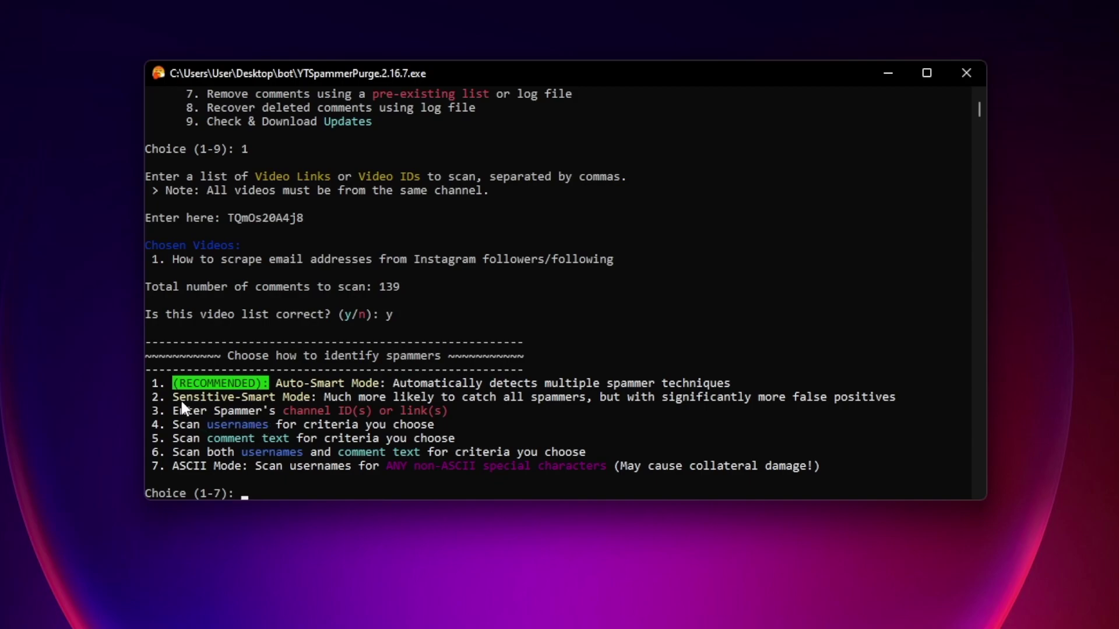
Step: Pick Auto-Smart Mode (option 1) and start scanning the video's 139 comments
left_click_drag(174, 383, 263, 382)
left_click(264, 385)
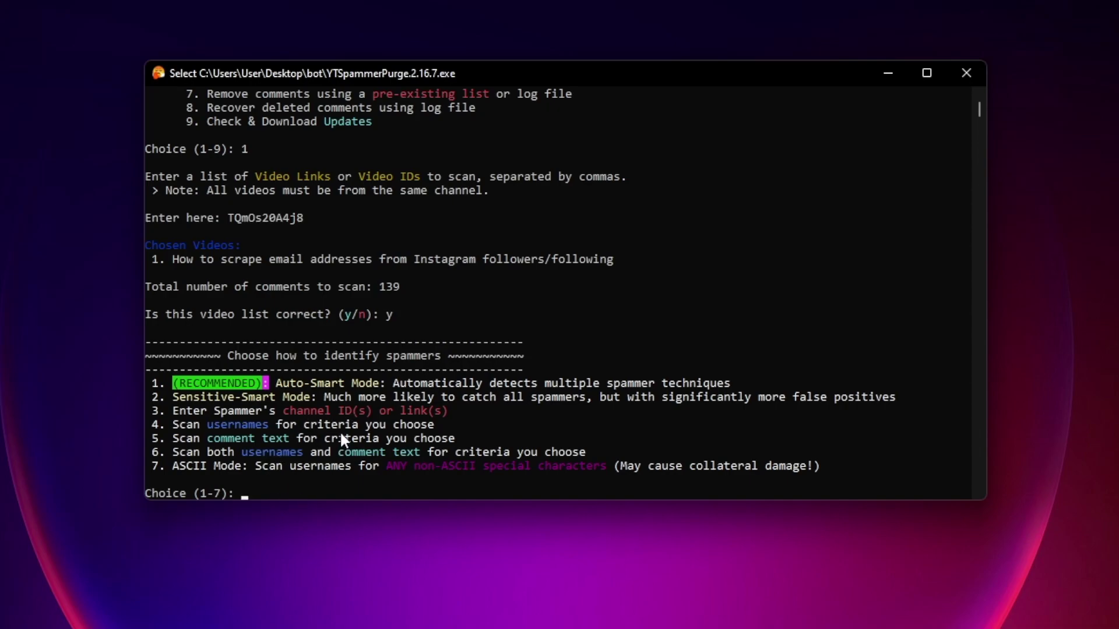
type("1")
key("Return")
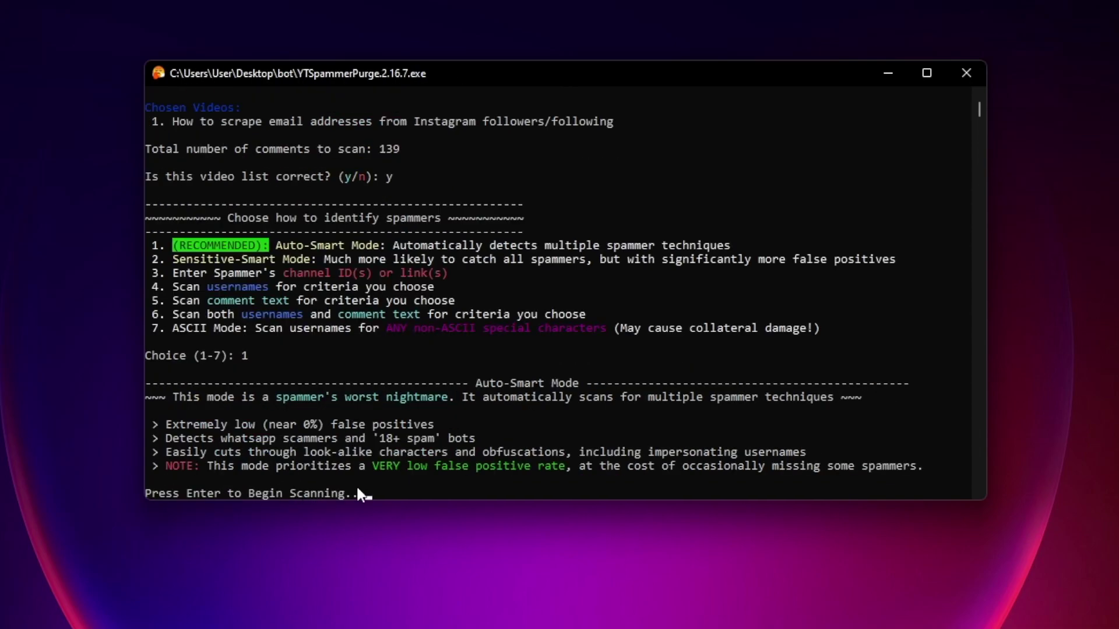
key("Return")
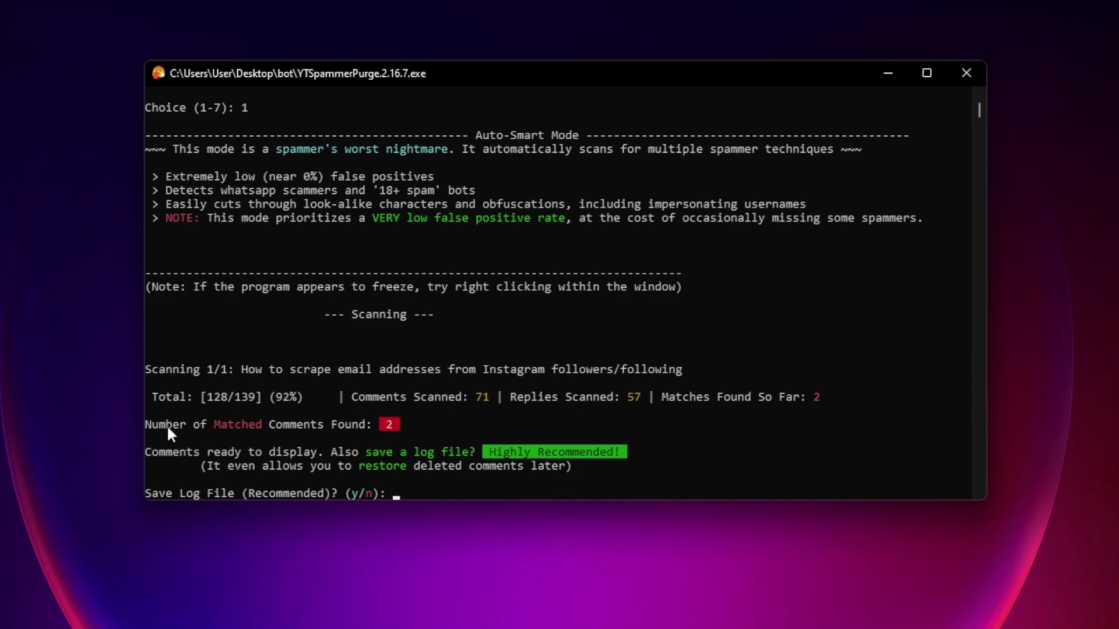
Step: Answer y to save the match log as logs\Spam_Log_2022-04-02_09-49-34.txt
left_click(397, 426)
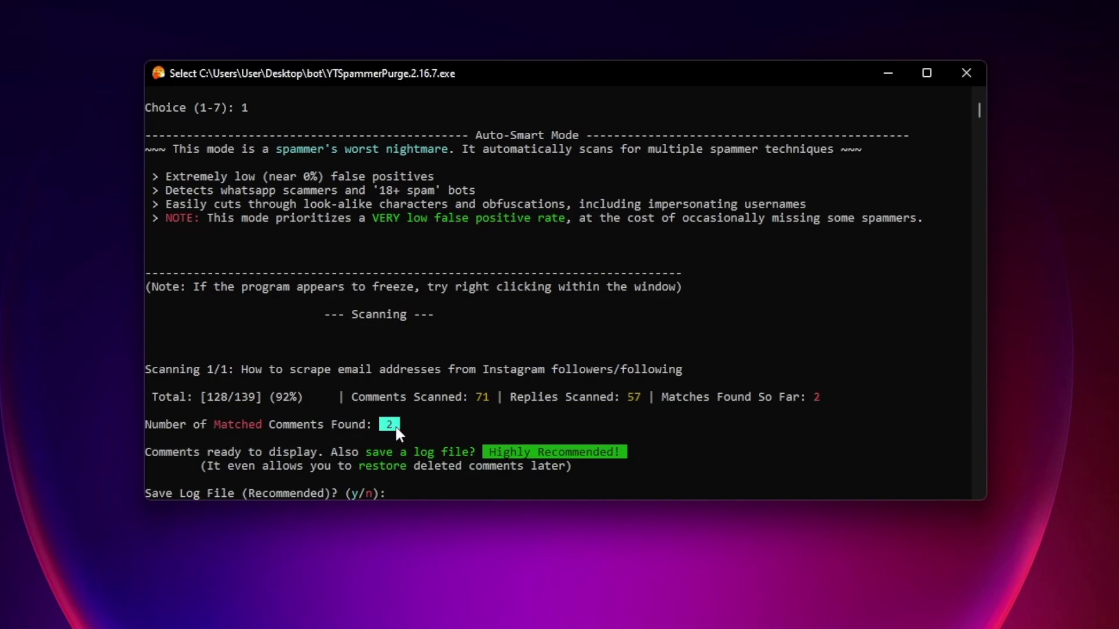
left_click(630, 410)
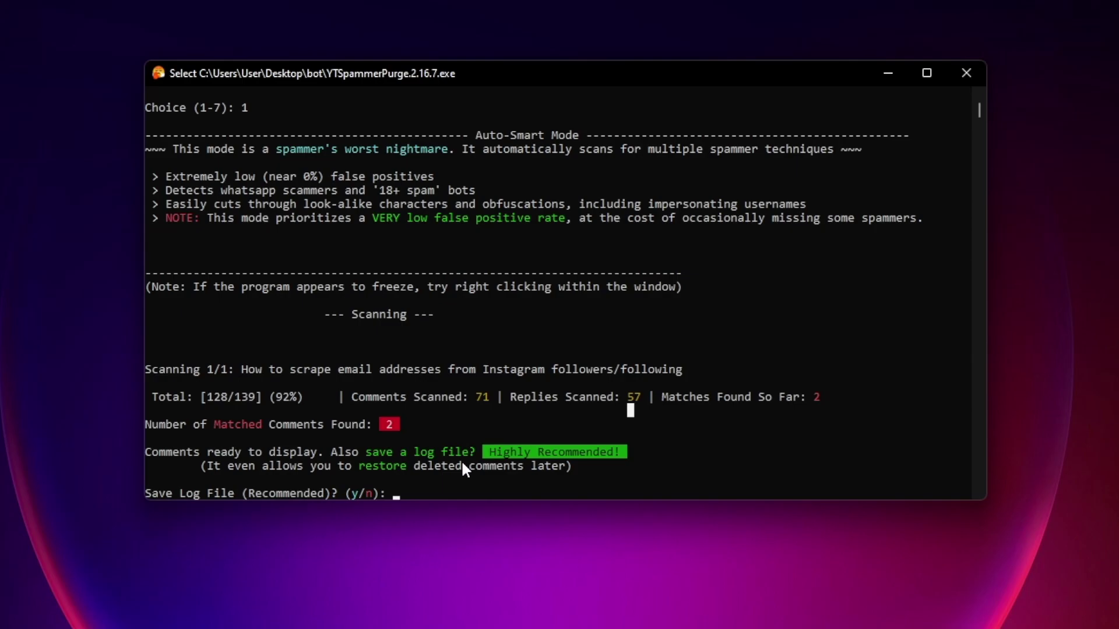
type("y")
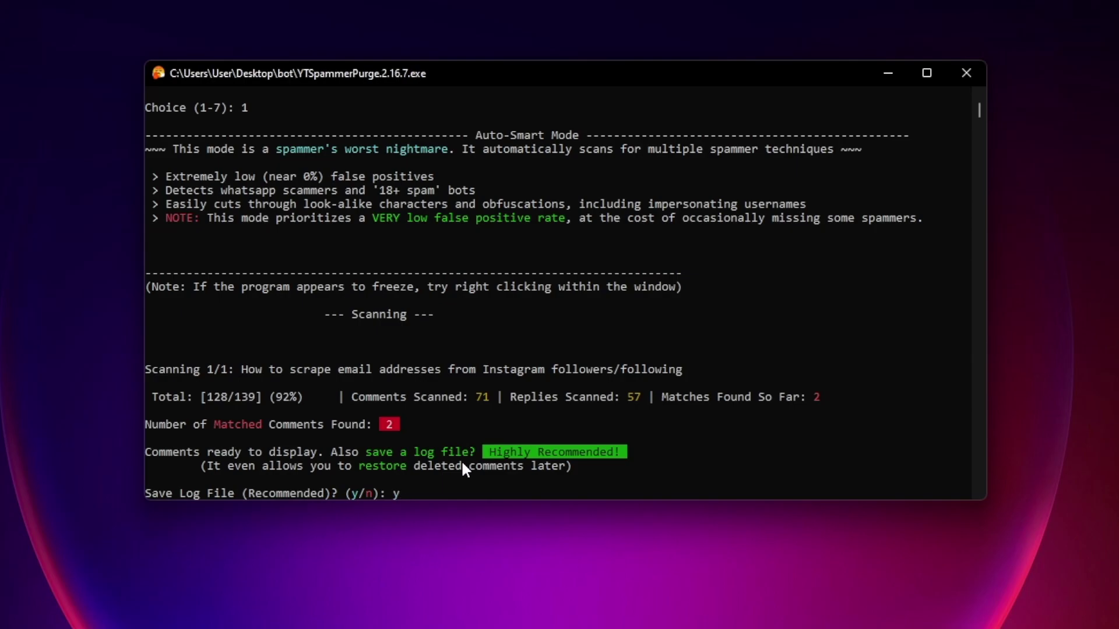
key("Return")
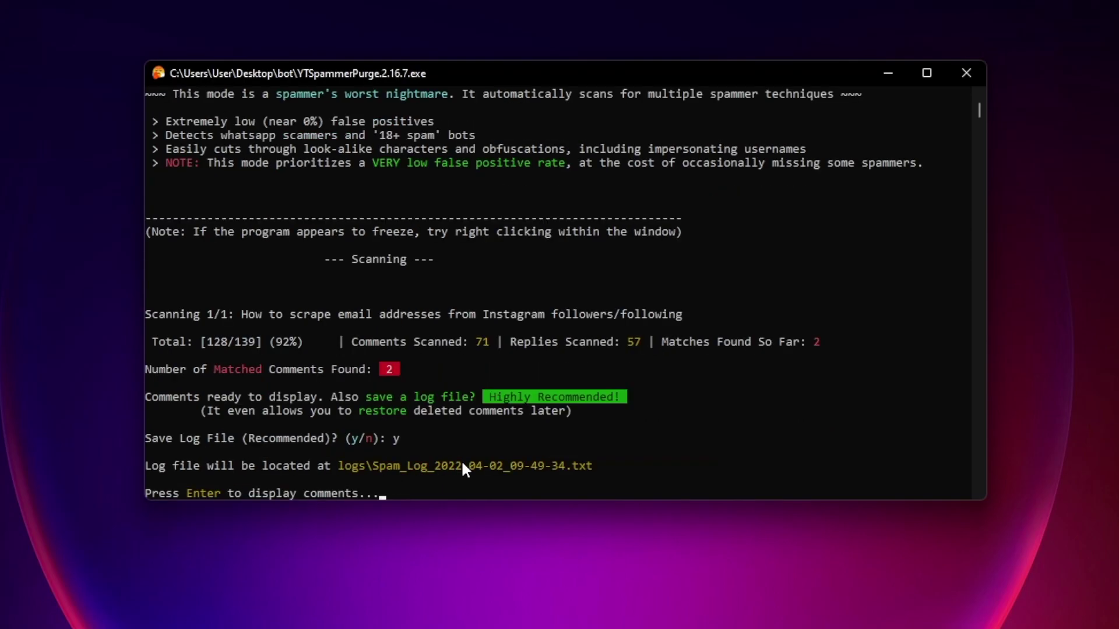
left_click_drag(352, 466, 569, 464)
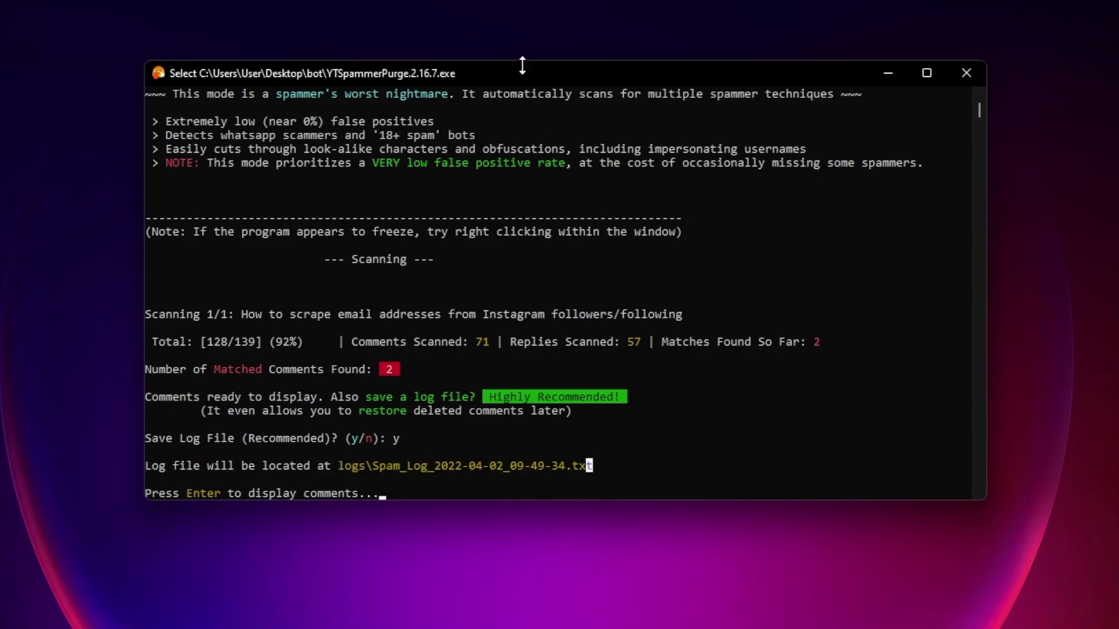
left_click_drag(520, 73, 490, 387)
double_click(715, 103)
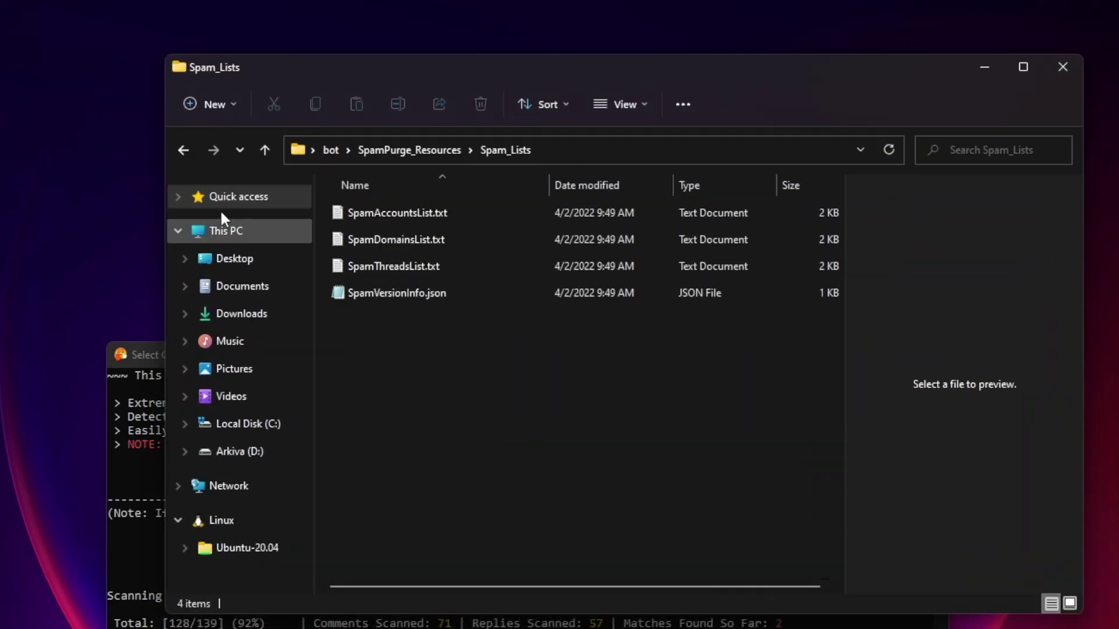
left_click(182, 150)
left_click(181, 150)
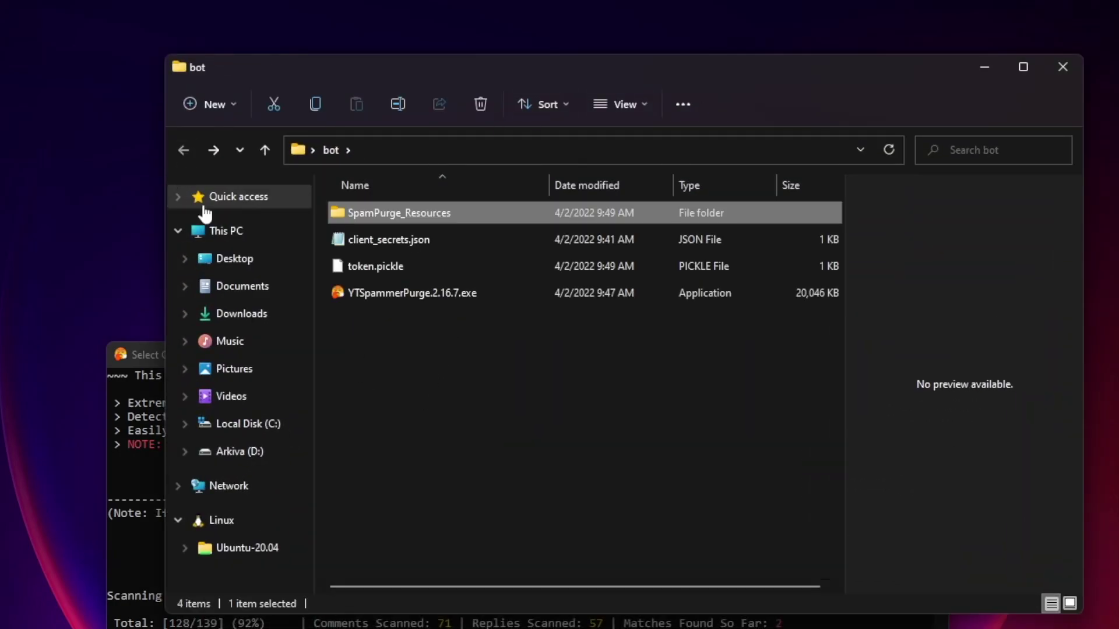
left_click(1063, 66)
left_click_drag(434, 349, 468, 78)
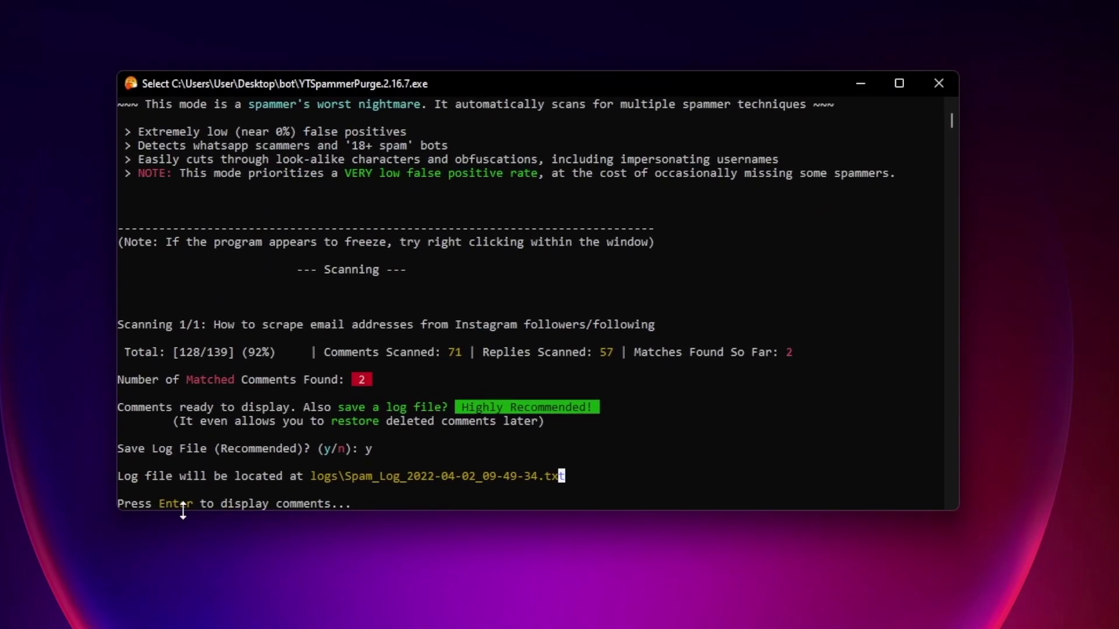
Step: Display both matched spam comments and scroll up to read their details
left_click(426, 474)
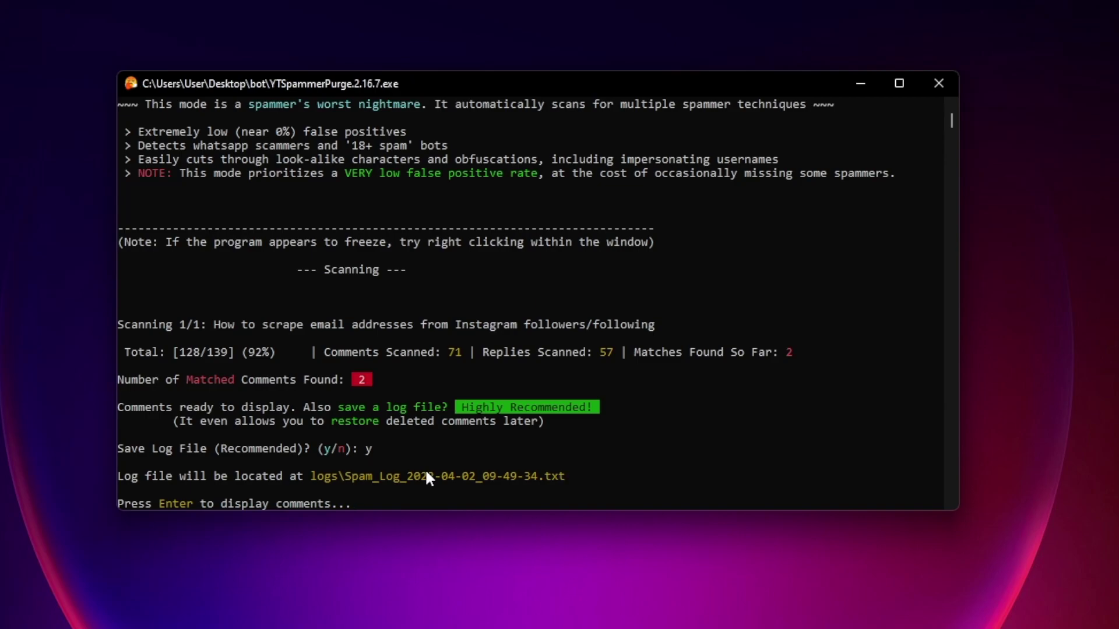
key("Return")
key("Return")
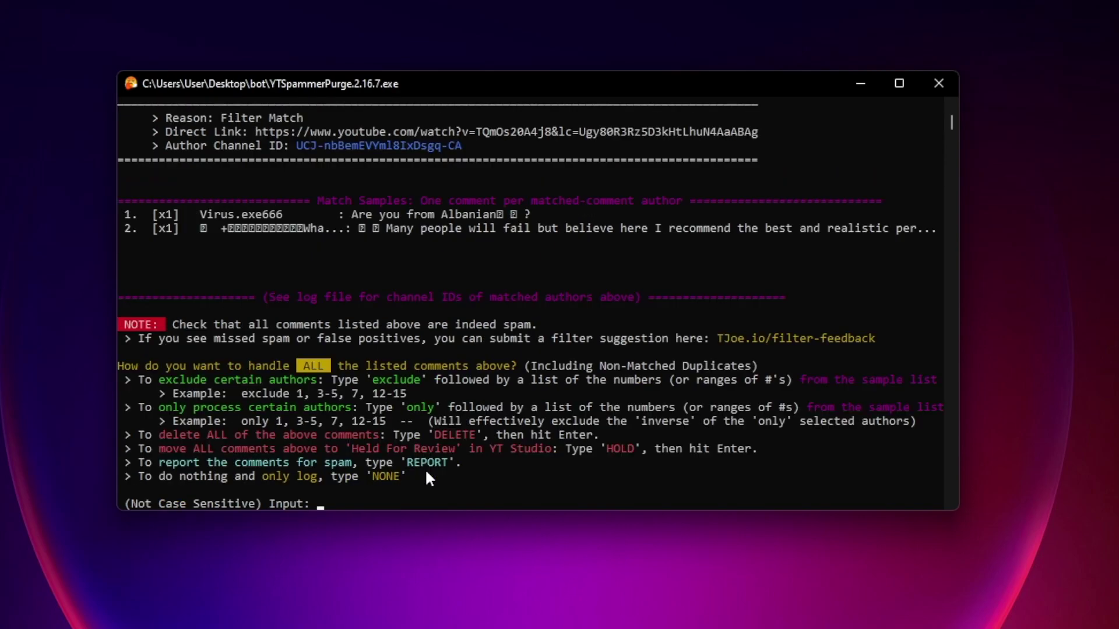
scroll(392, 300, "up", 6)
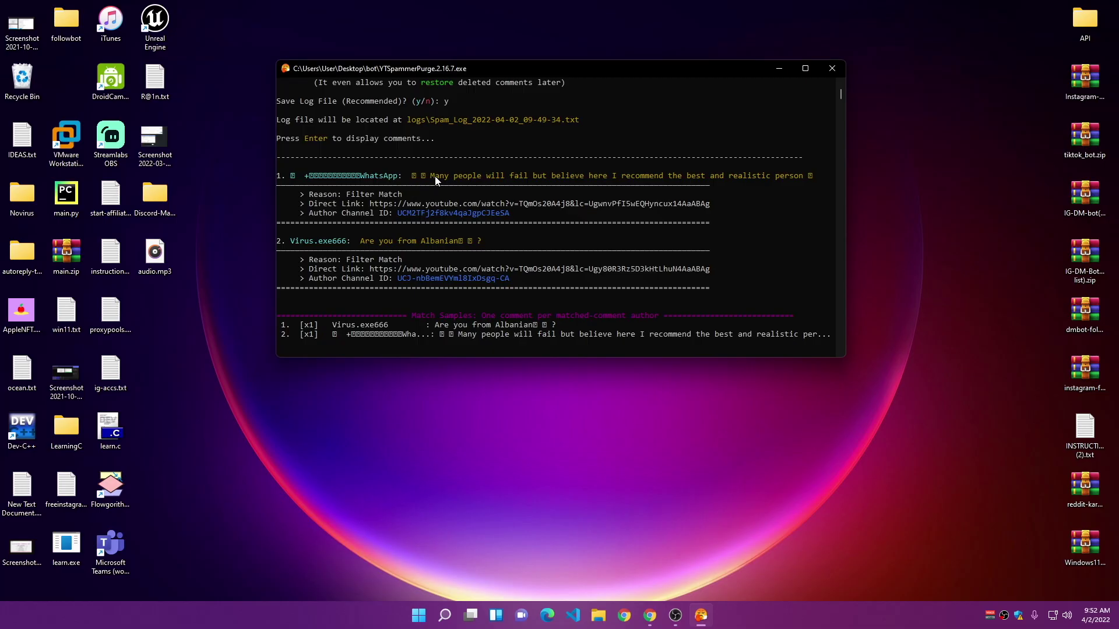
Step: View the flagged WhatsApp spam comment on the video page, then return to the console
left_click(337, 241, "ctrl")
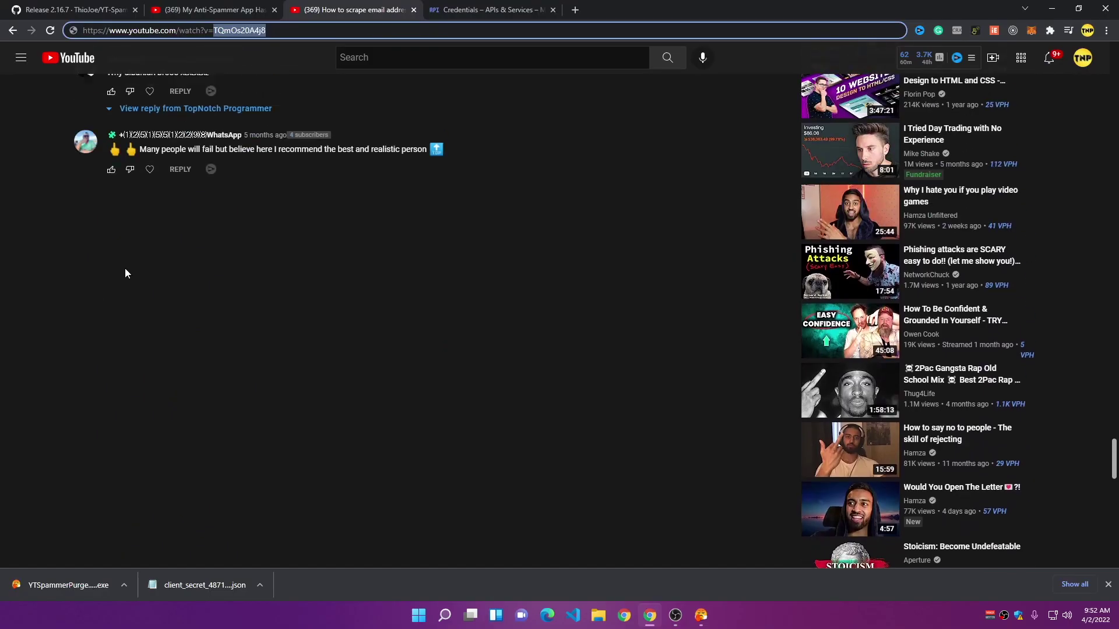
scroll(85, 150, "up", 3)
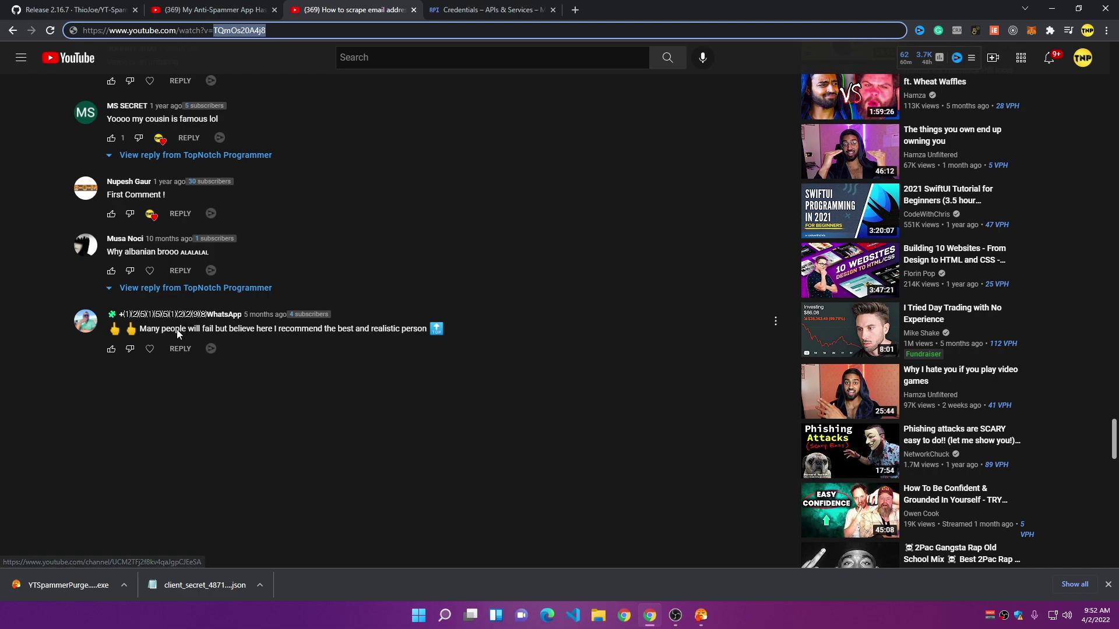
left_click(700, 615)
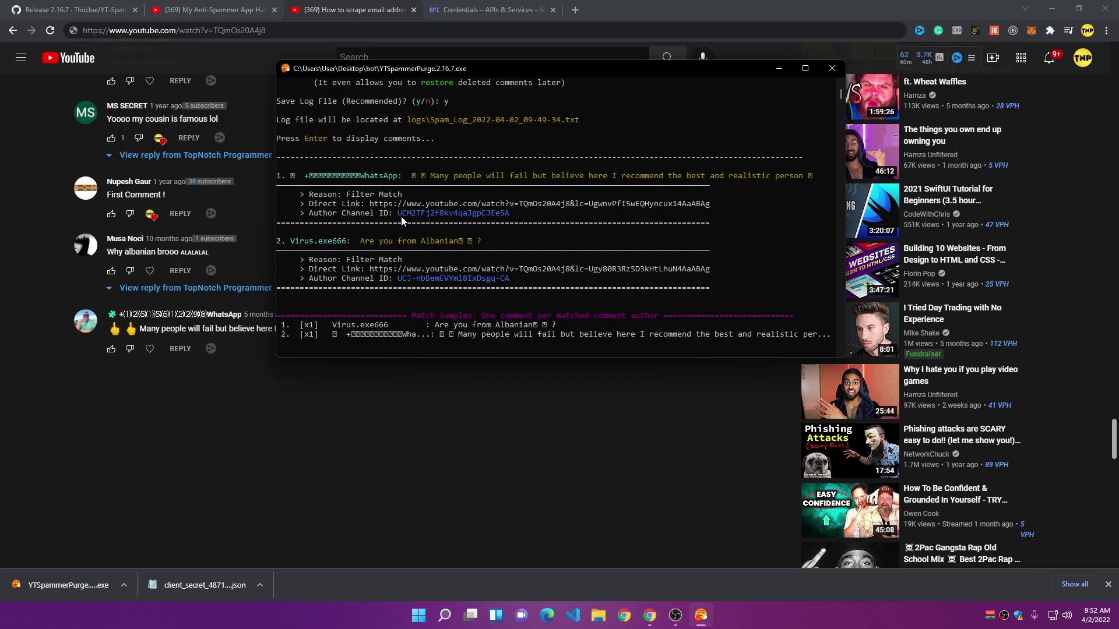
left_click_drag(395, 213, 443, 214)
left_click(554, 213)
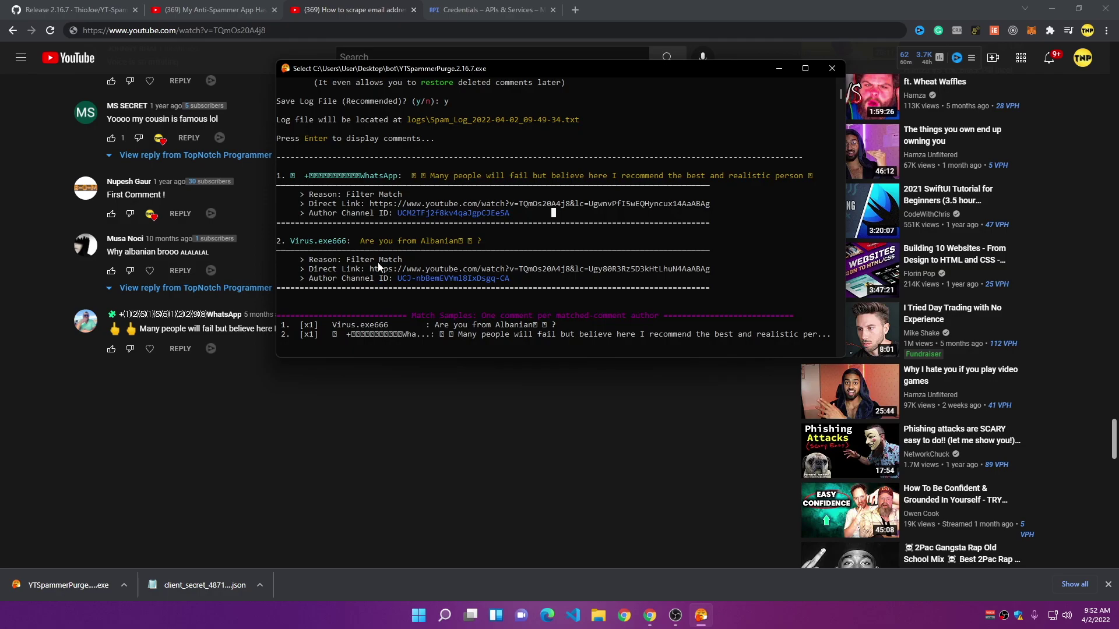
right_click(463, 288)
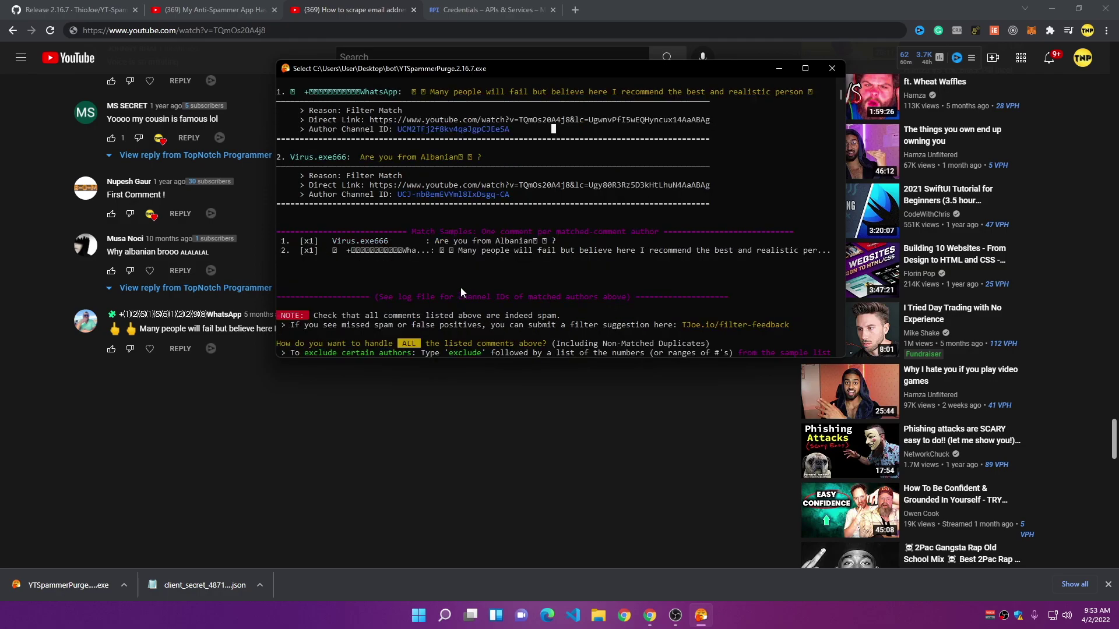
scroll(367, 240, "up", 4)
left_click_drag(304, 240, 267, 110)
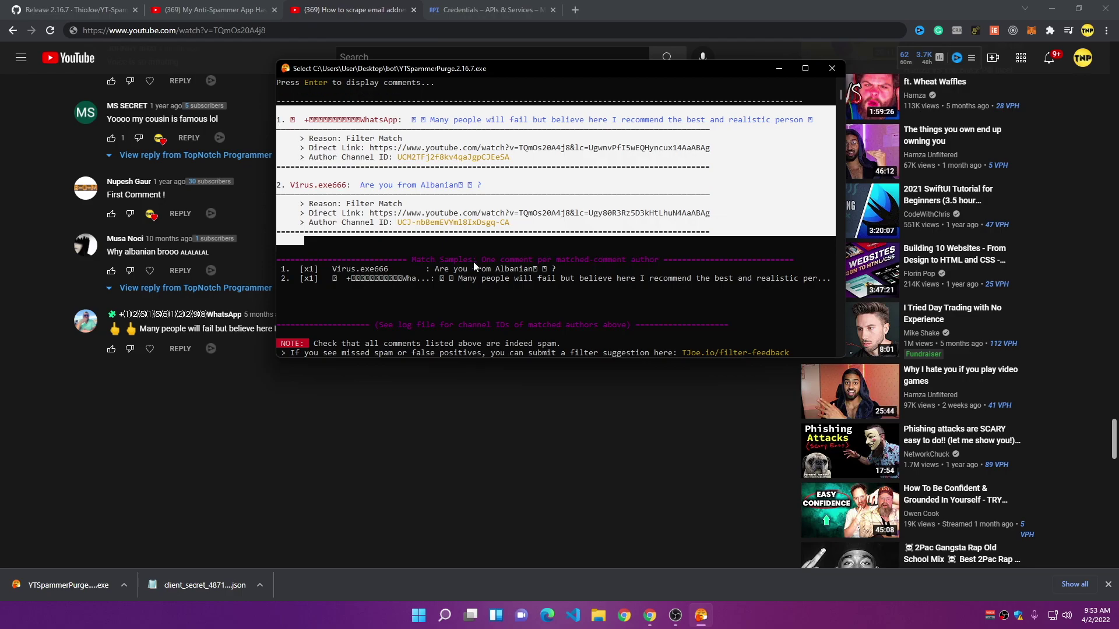
scroll(443, 285, "down", 7)
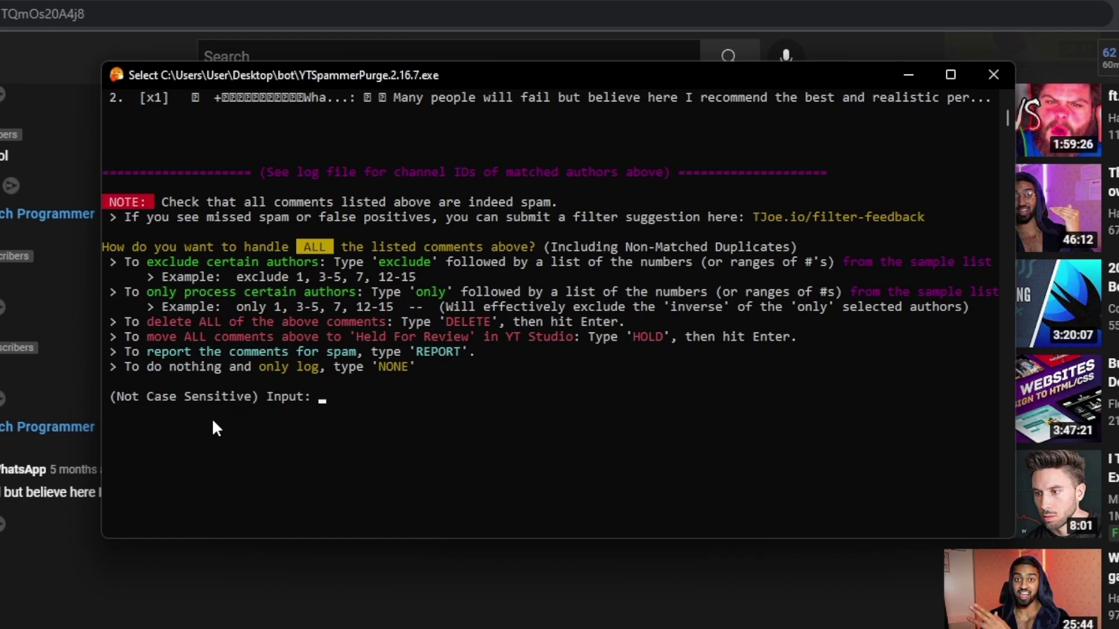
double_click(454, 321)
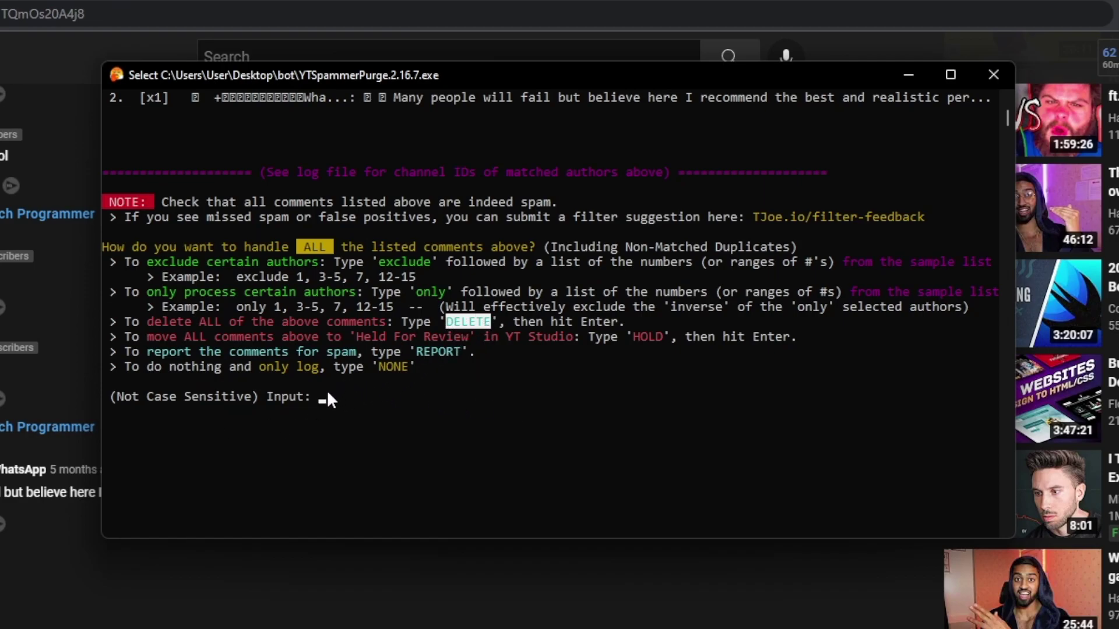
right_click(378, 402)
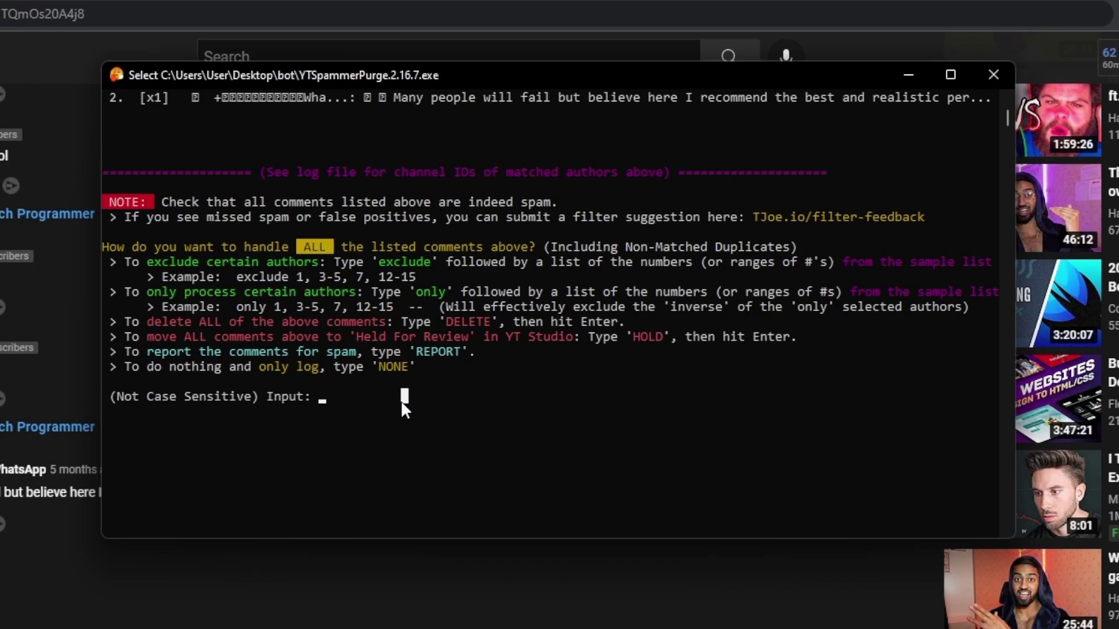
Step: Choose DELETE for both matched spam comments and confirm banning their authors
type("DELETE")
key("Return")
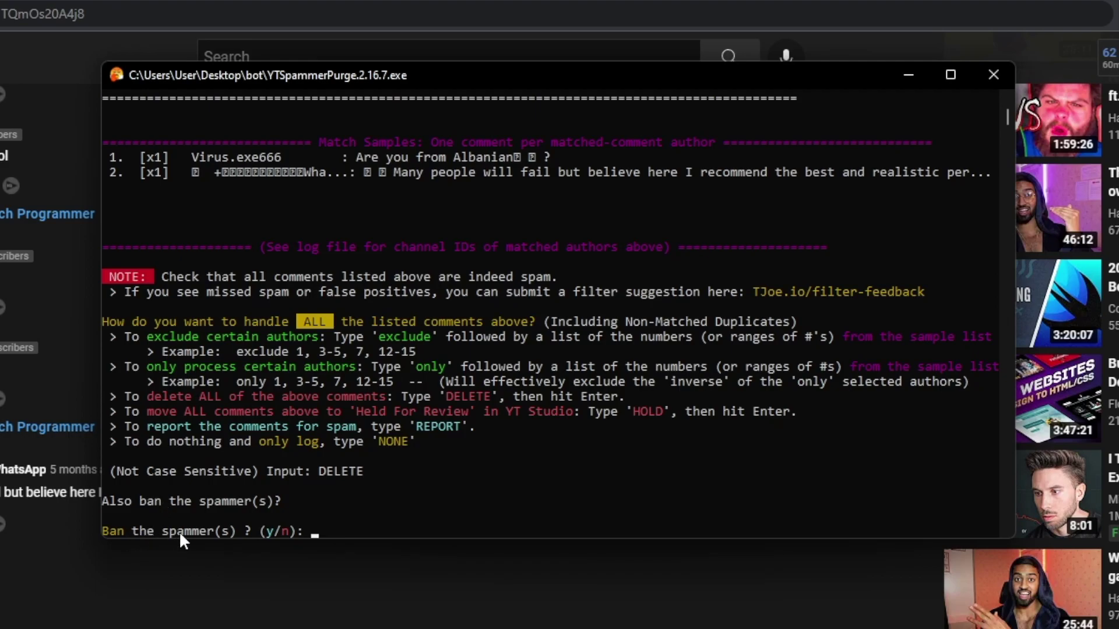
type("y")
key("Return")
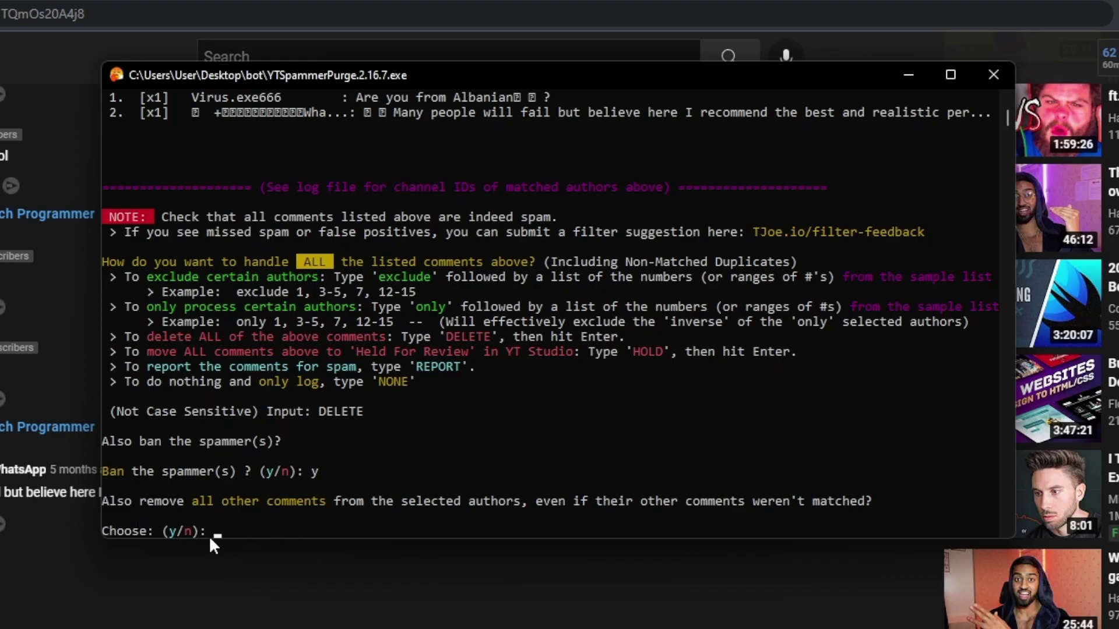
Step: Also remove the authors' other comments, exit after the X-2 error, and minimize Chrome
type("y")
key("Return")
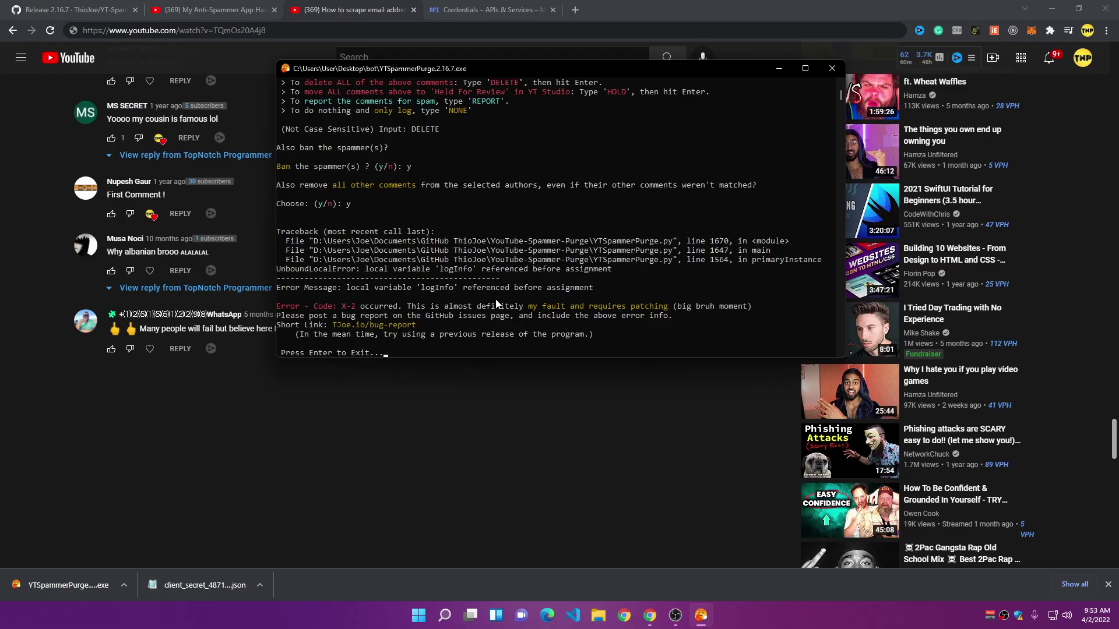
key("Return")
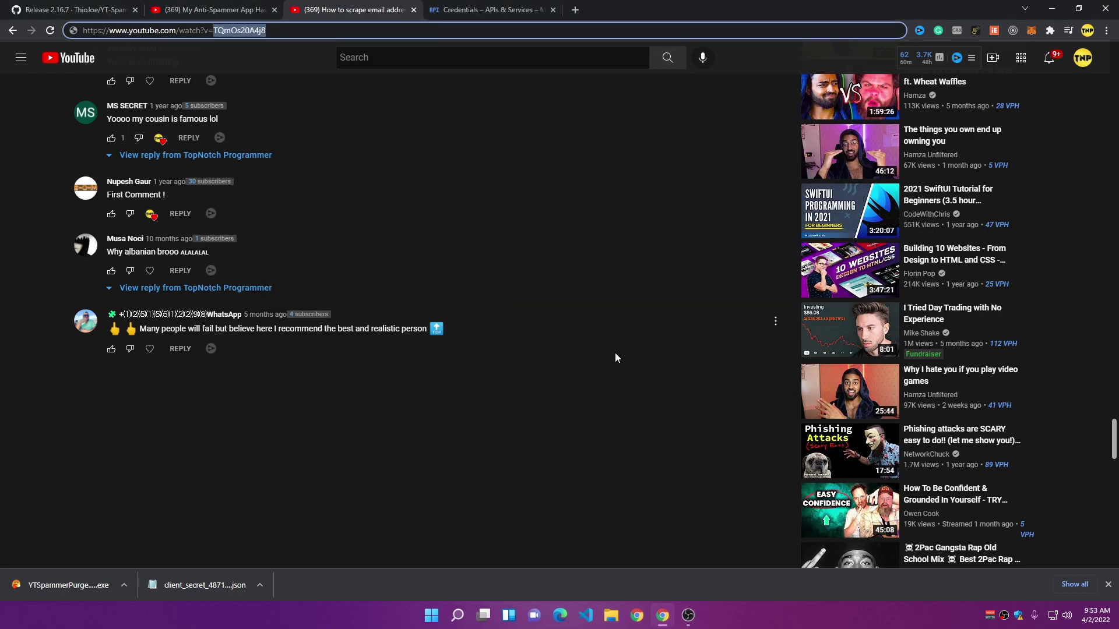
left_click(1052, 9)
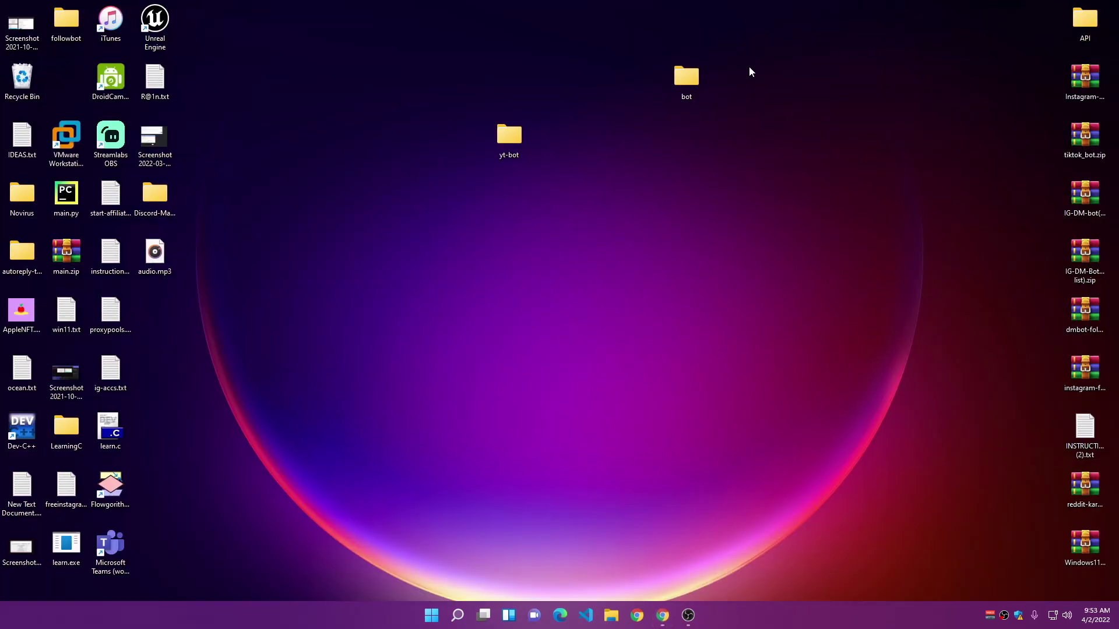